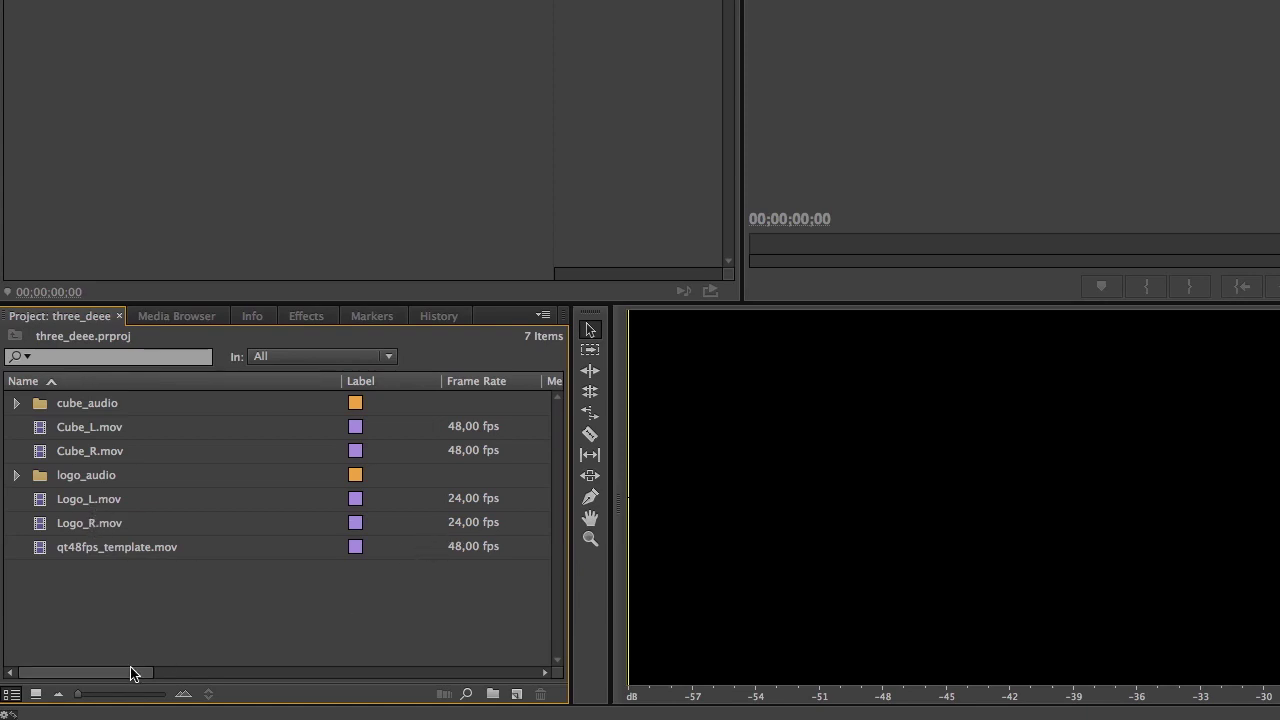
Start a new sequence from the ARRI 1080p 24 preset
left_click_drag(129, 672, 306, 680)
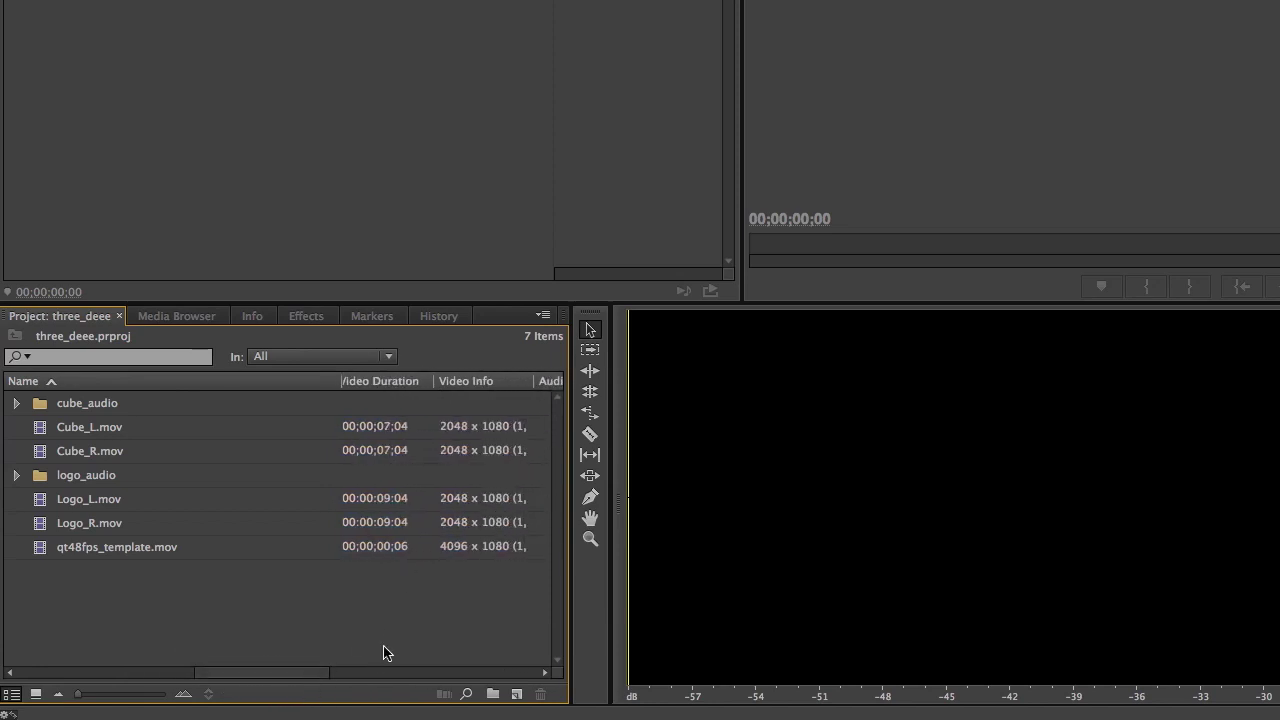
left_click_drag(318, 680, 89, 678)
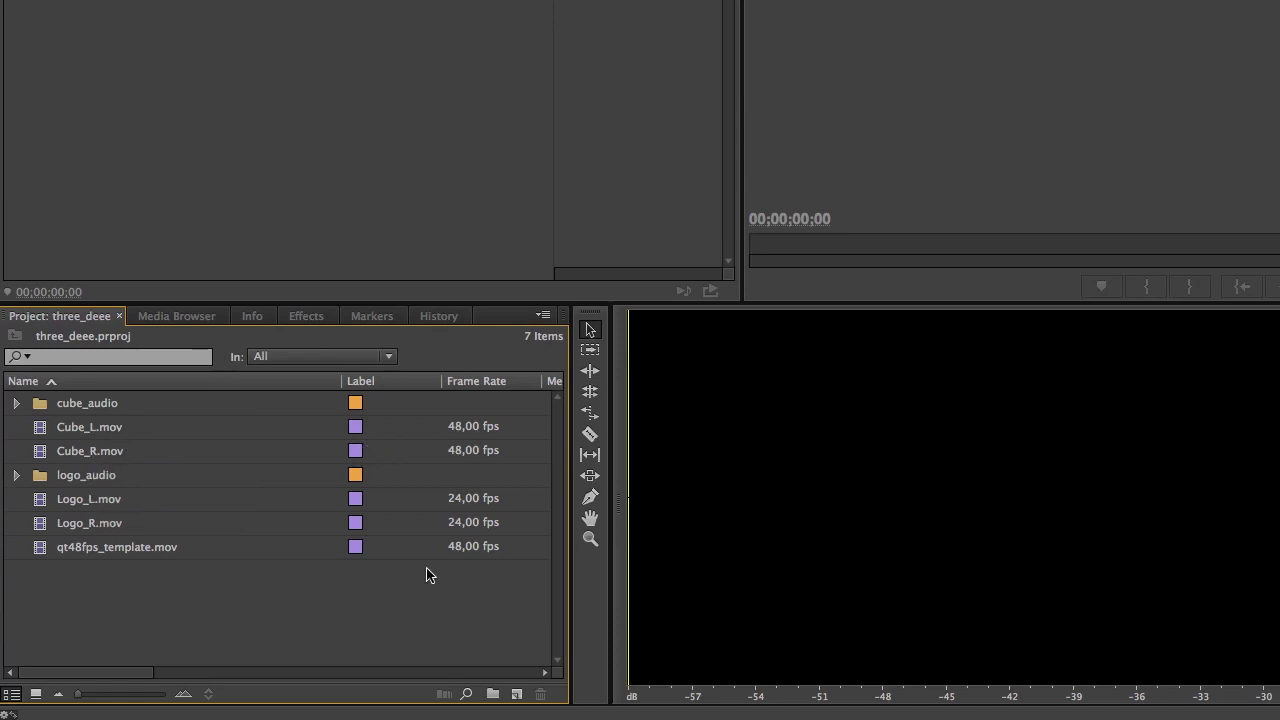
left_click_drag(140, 674, 106, 676)
left_click(466, 695)
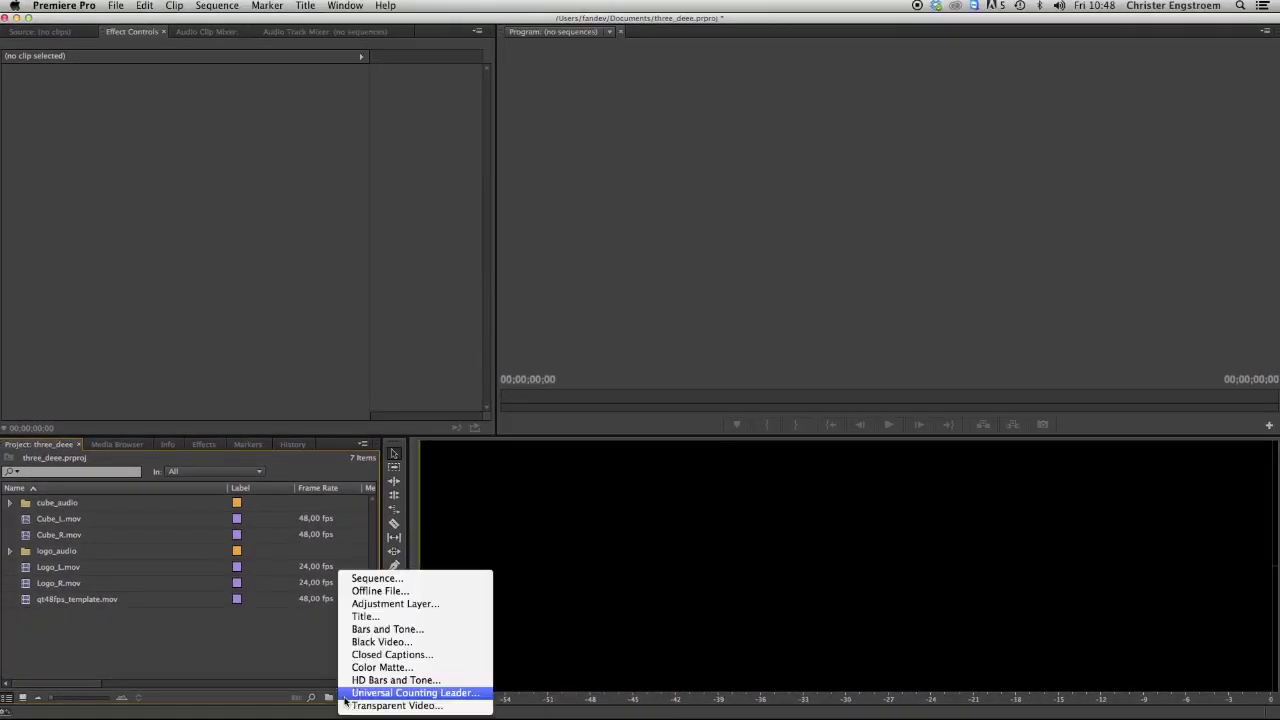
left_click(366, 580)
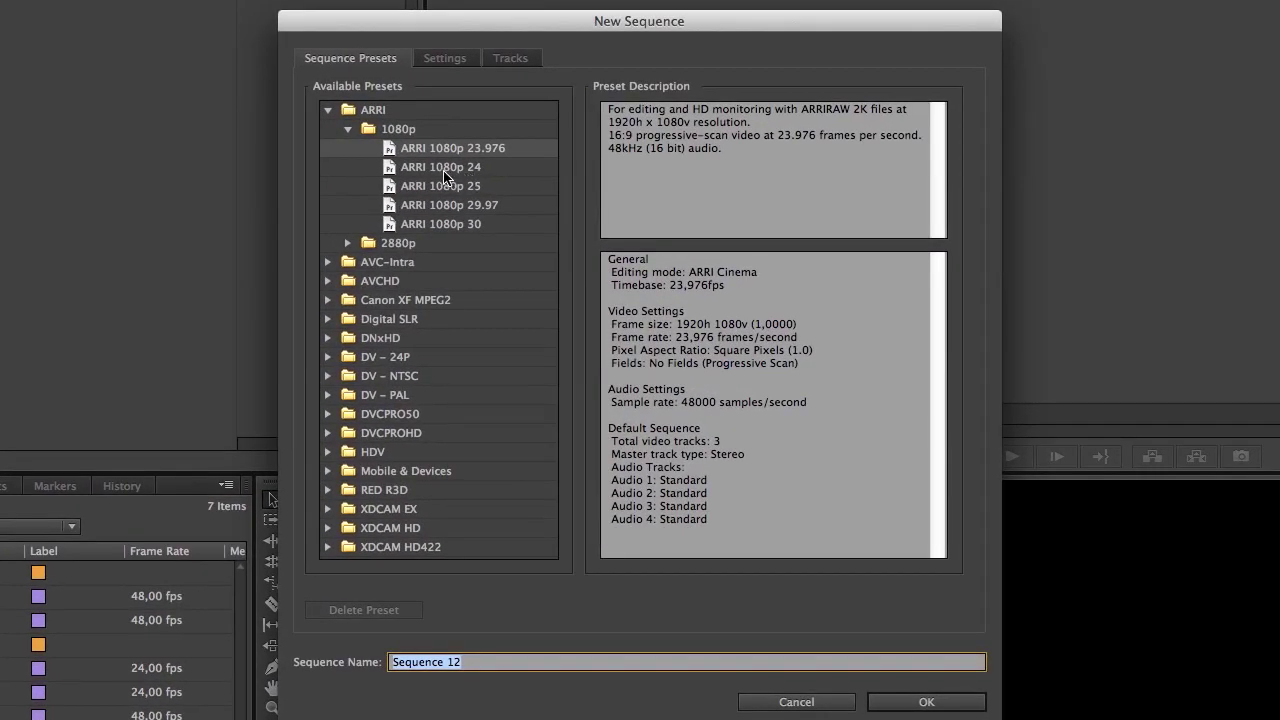
left_click(444, 170)
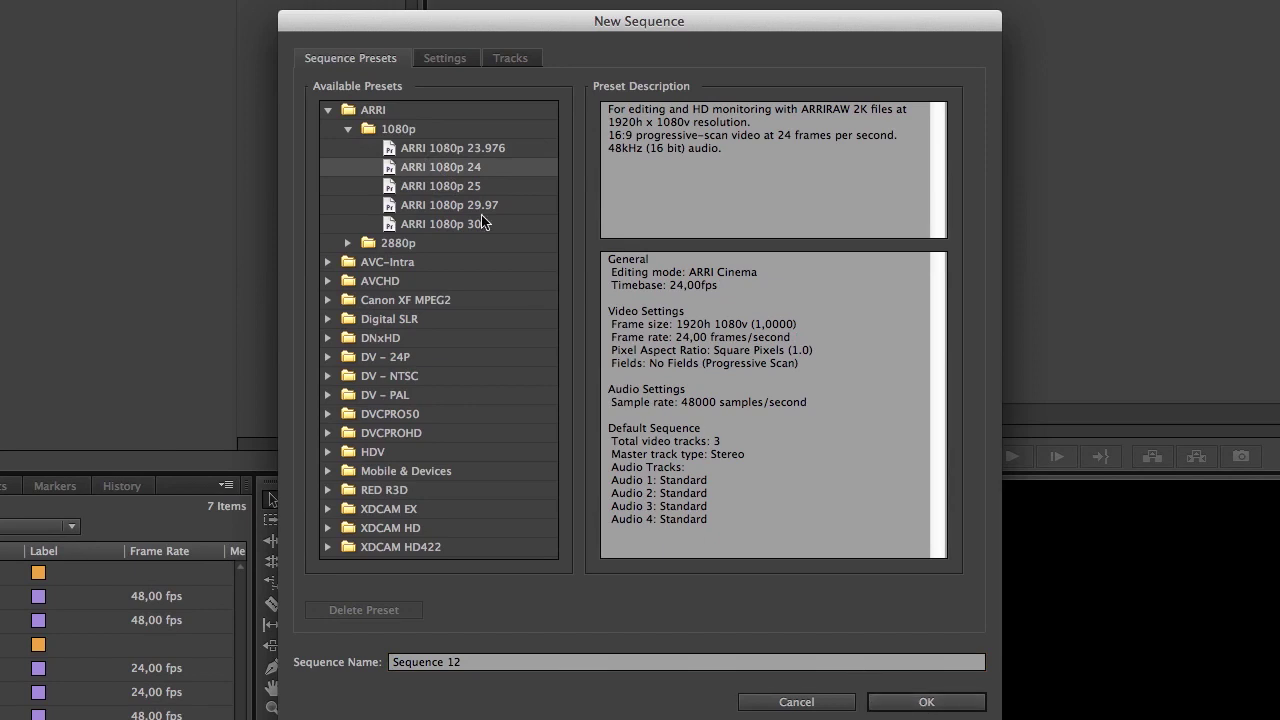
Keep the 24 fps timebase and widen the frame size to 4096 by 1080
left_click(445, 58)
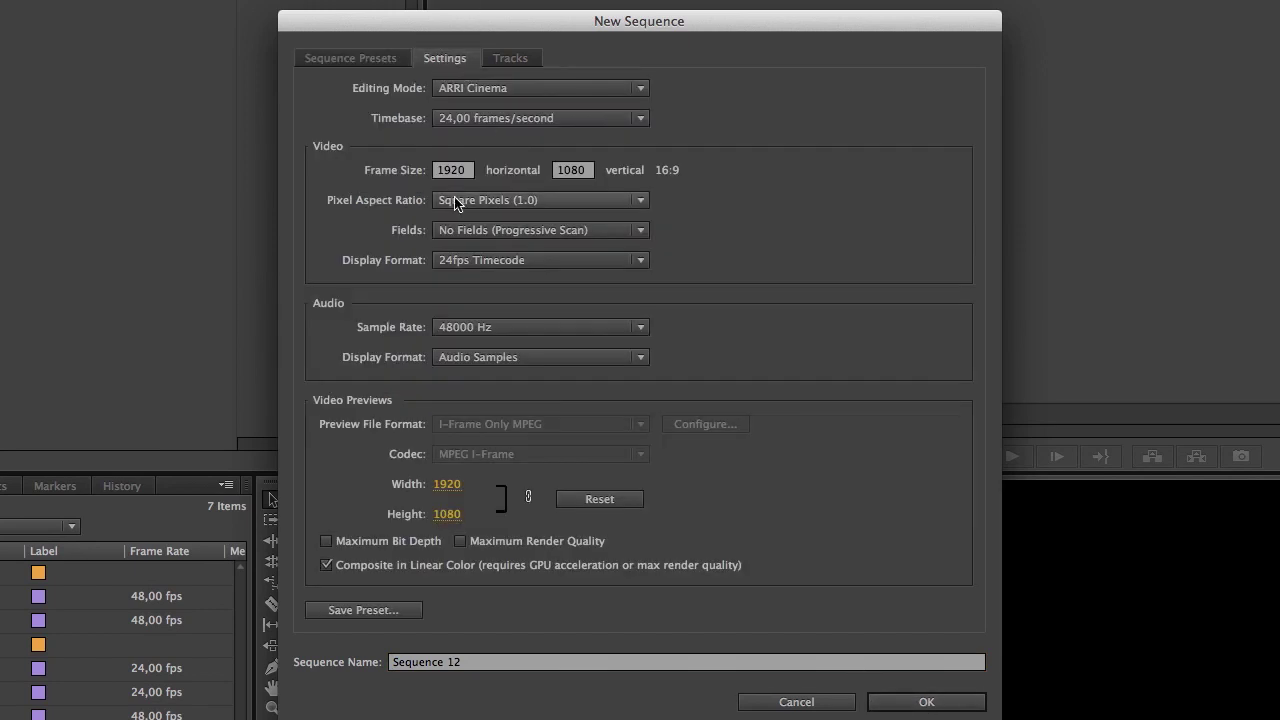
left_click(474, 120)
left_click(478, 122)
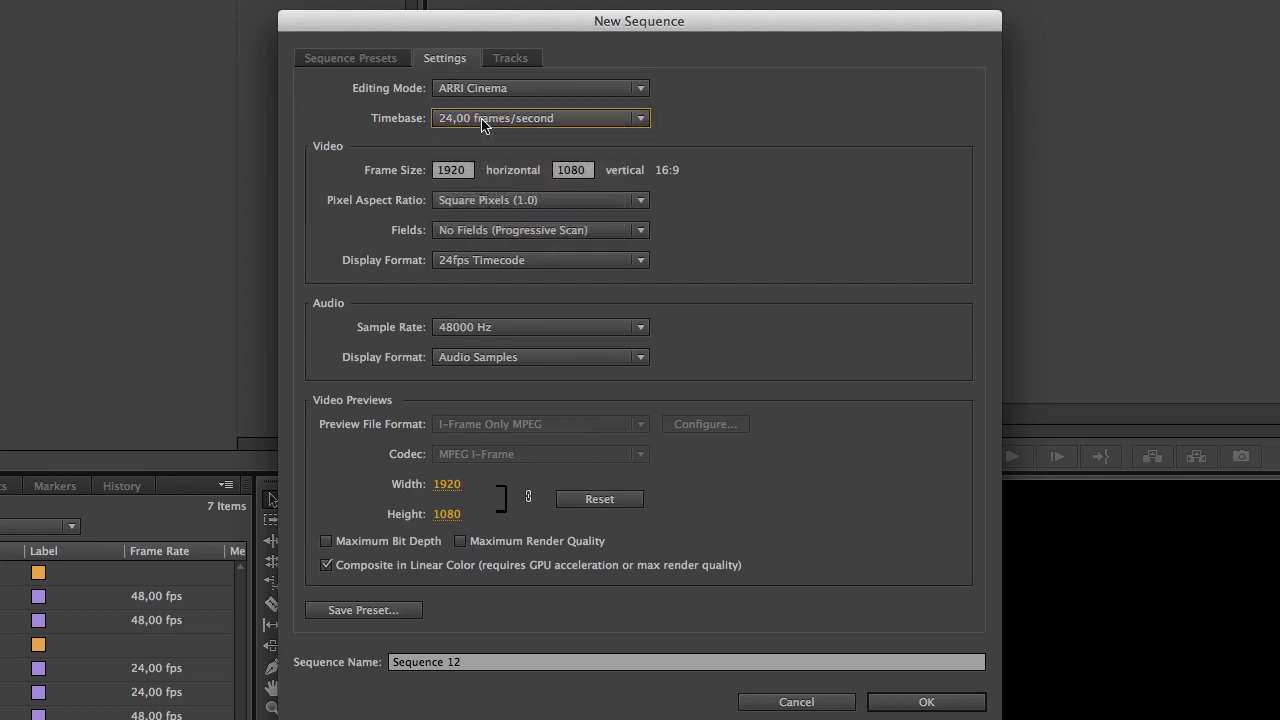
left_click(466, 176)
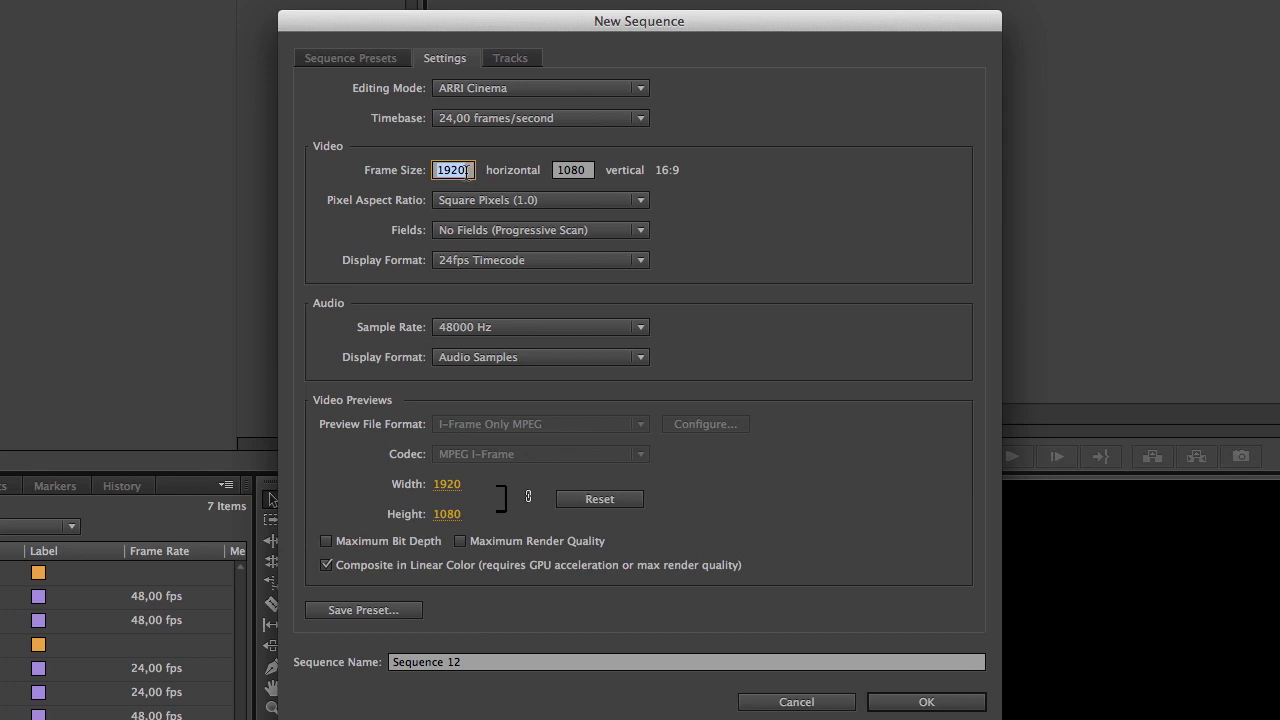
type("4096")
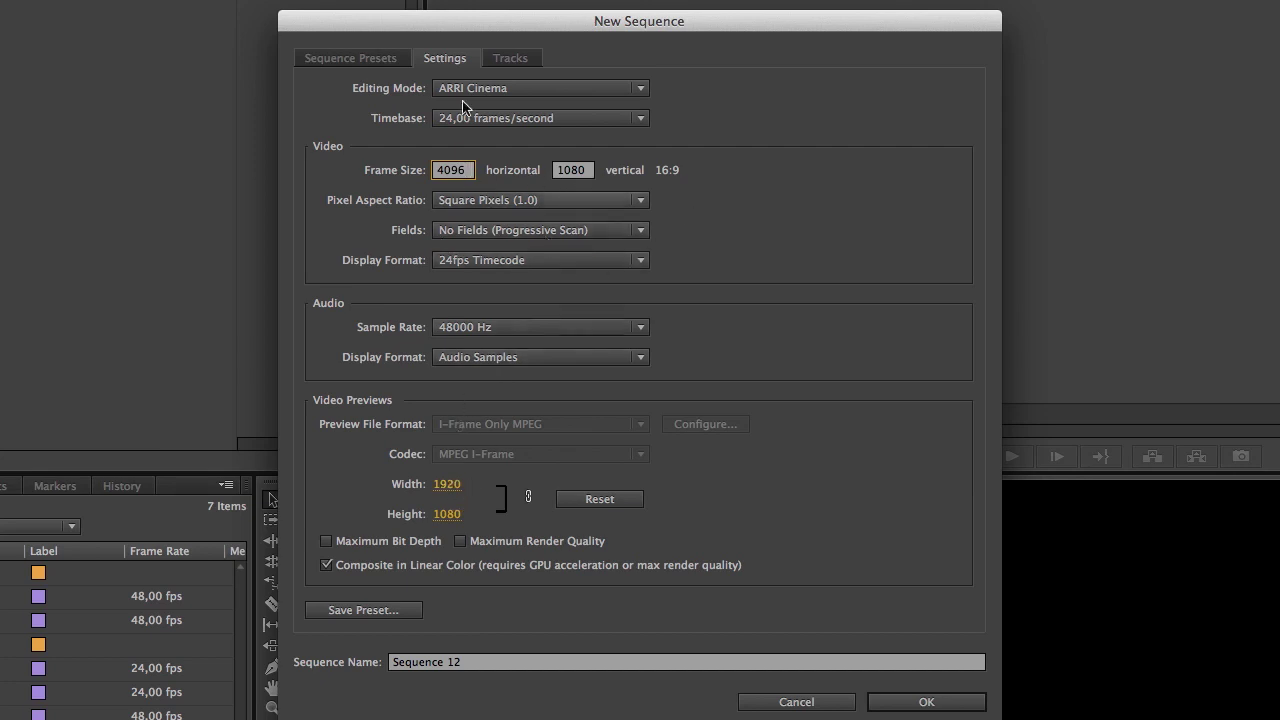
Delete the four default audio tracks Audio 1–4 in the Tracks settings
left_click(512, 62)
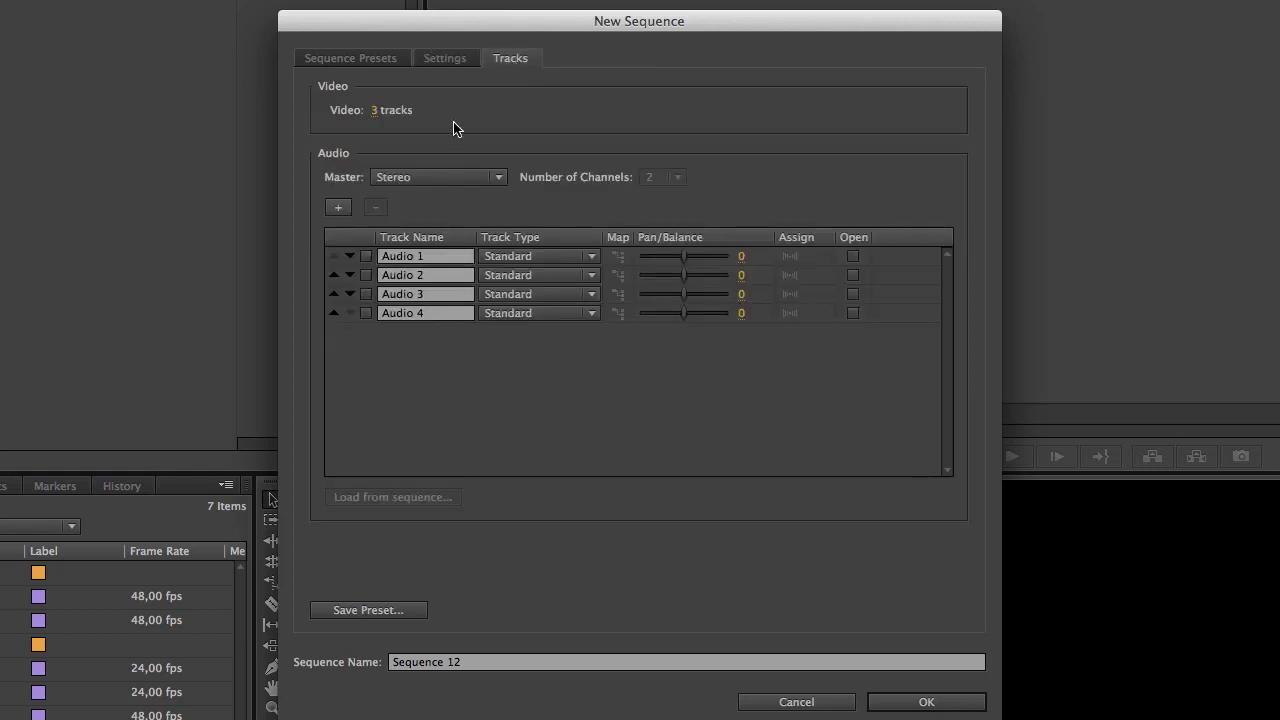
left_click(366, 257)
left_click(366, 275)
left_click(366, 295)
left_click(362, 314)
left_click(368, 313)
left_click(376, 207)
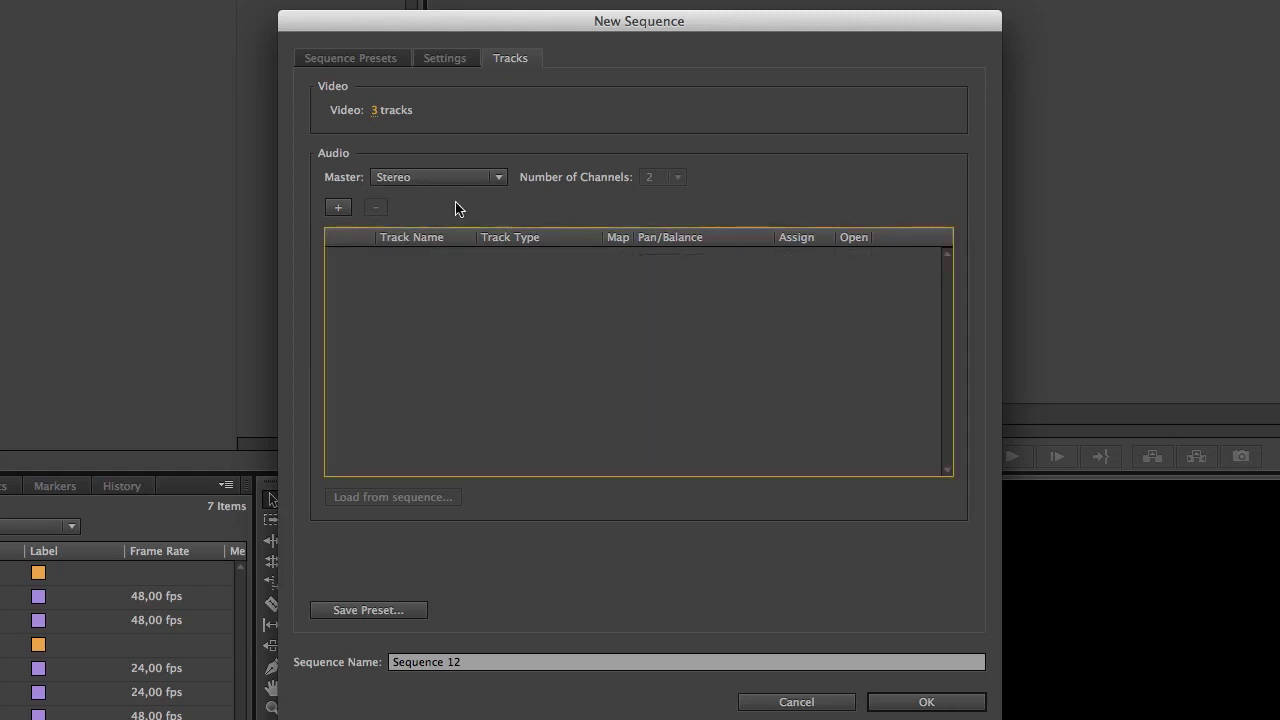
Set the master to Multichannel with 6 channels and add six mono audio tracks
left_click(450, 179)
left_click(445, 209)
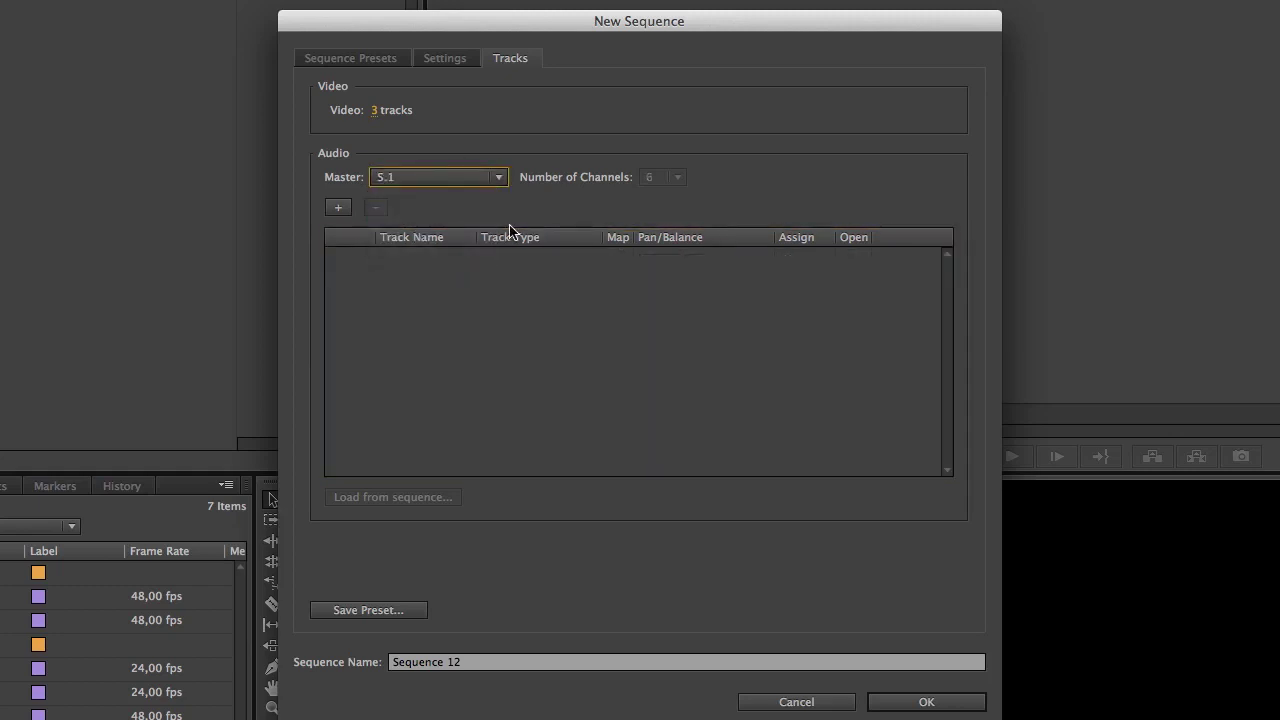
left_click(407, 180)
left_click(415, 230)
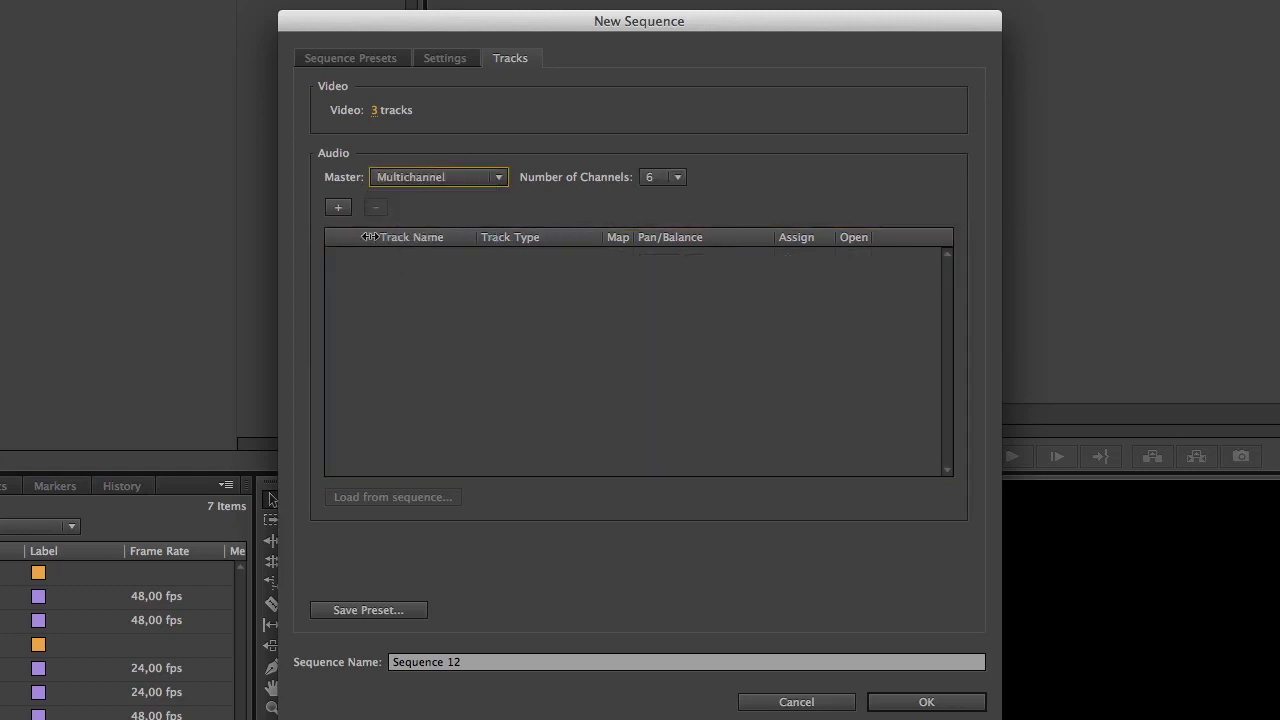
left_click(342, 211)
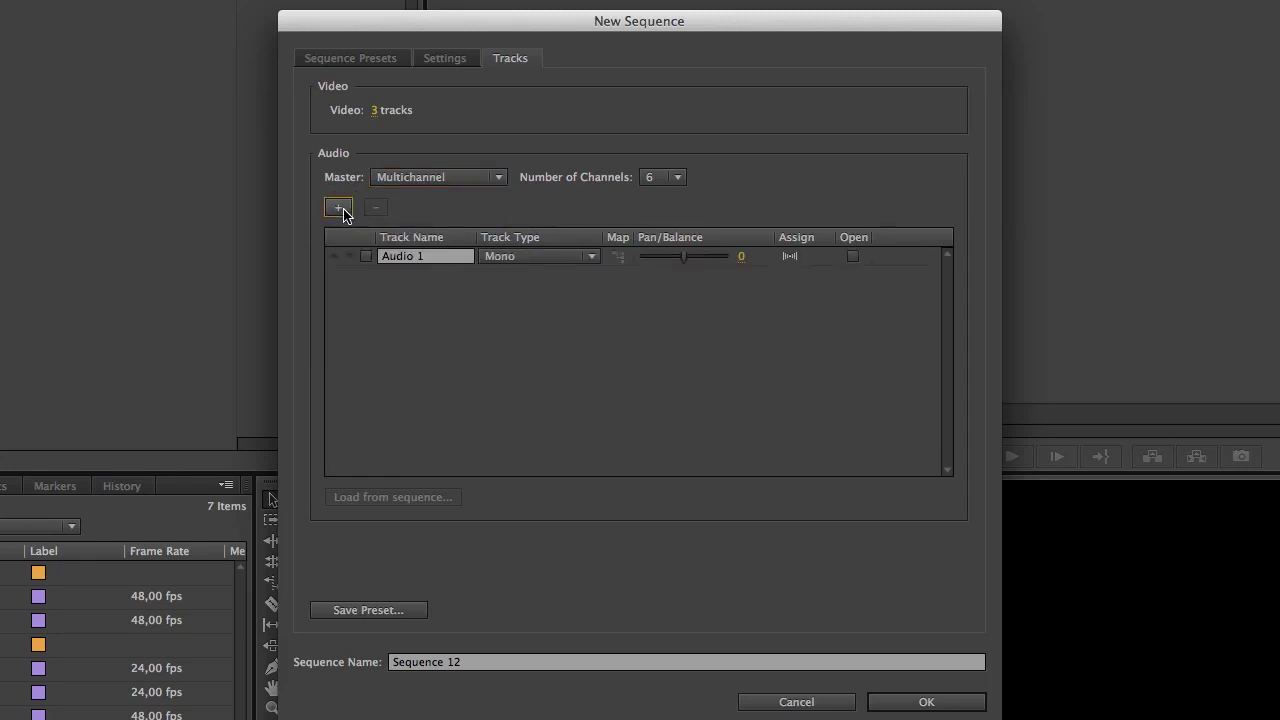
left_click(342, 211)
left_click(342, 211)
left_click(342, 211)
left_click(342, 211)
left_click(342, 211)
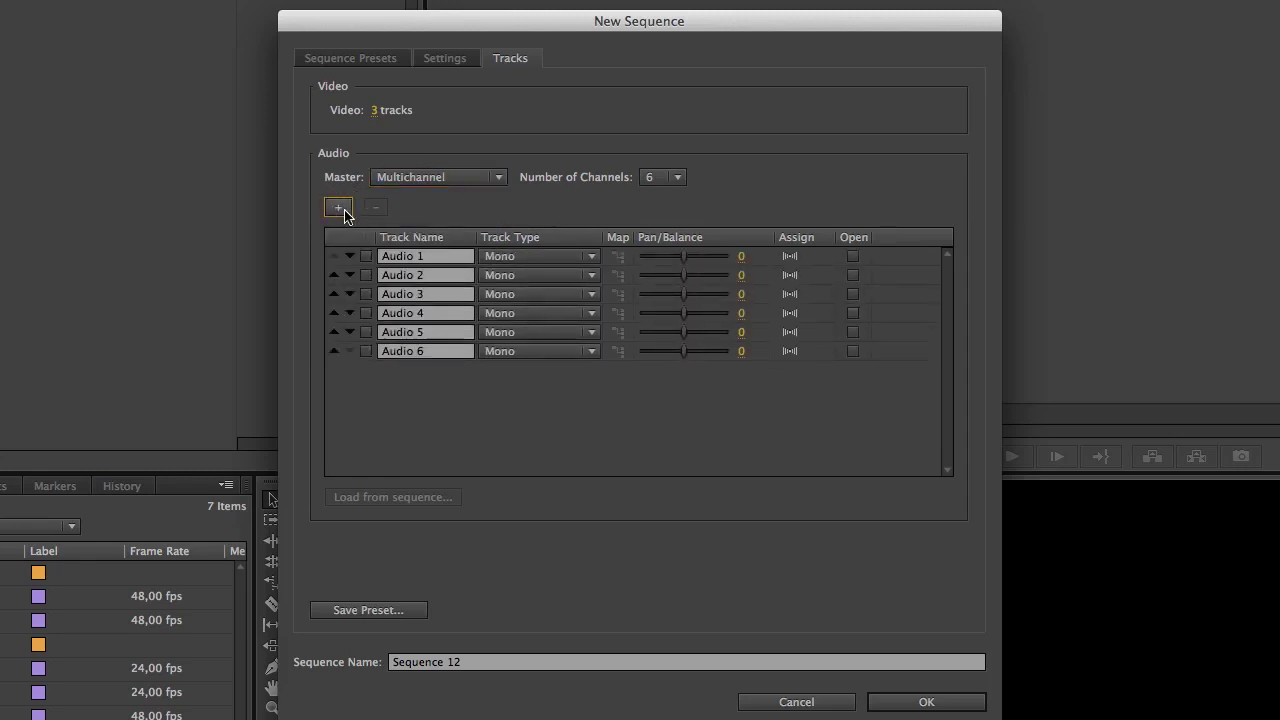
Name the six mono tracks Left, Right, Center, LFe, Ls and Rs
left_click(425, 255)
left_click(425, 256)
type("Left")
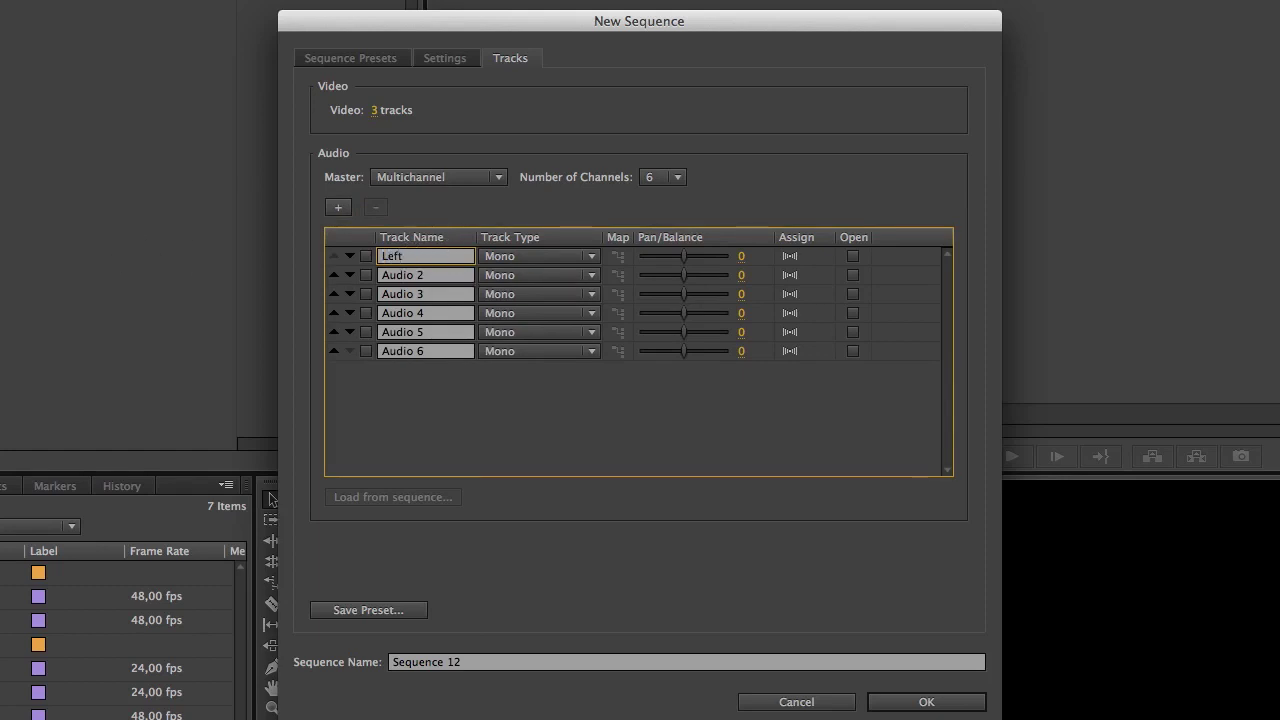
key("Tab")
type("Right")
key("Tab")
type("V")
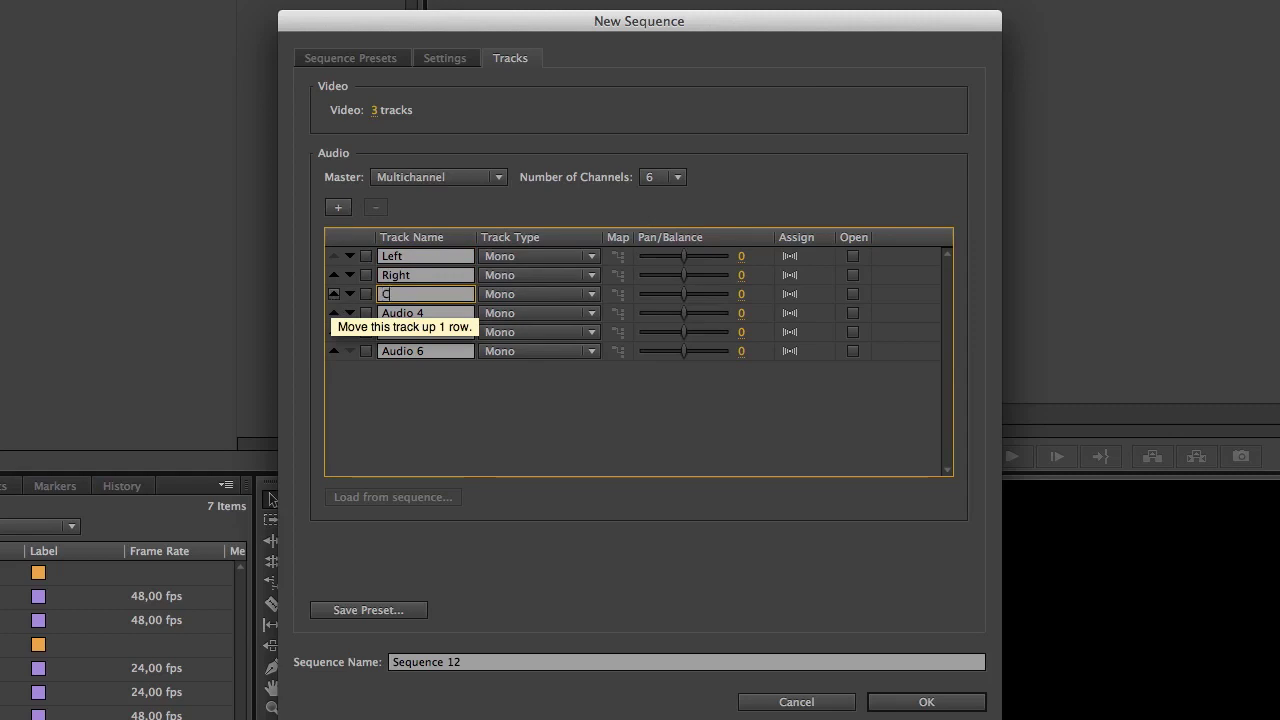
type("enter")
key("Tab")
type("LFe")
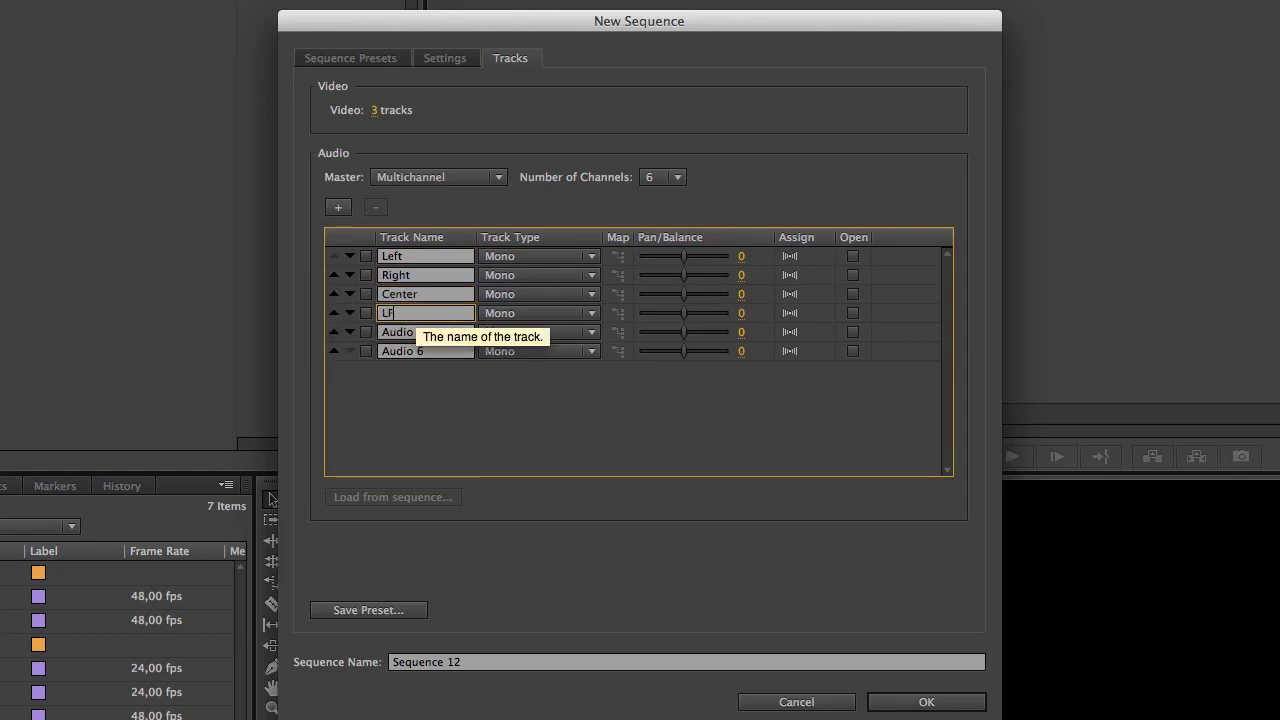
key("Tab")
type("Ls")
key("Tab")
type("Rs")
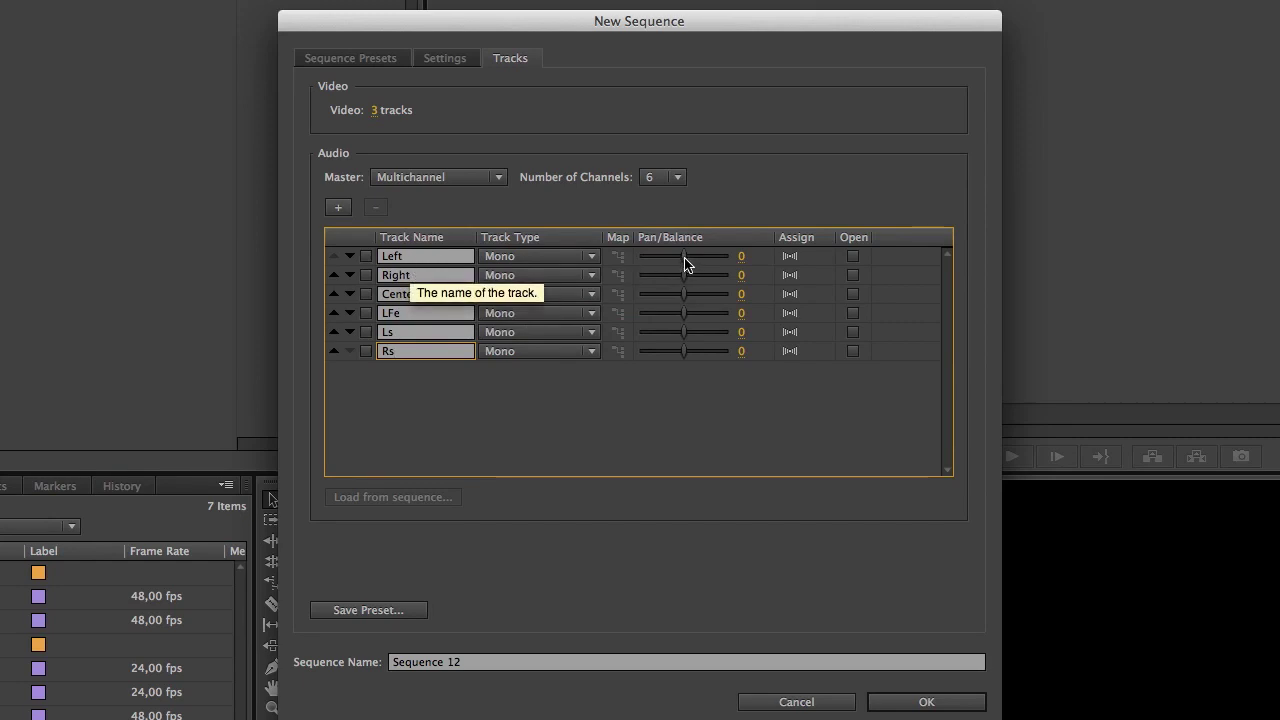
Keep the Left and Right channel pairs and assign Center to channels 3 + 4
mouse_move(686, 263)
left_mouse_down()
mouse_move(711, 262)
mouse_move(686, 263)
left_mouse_up()
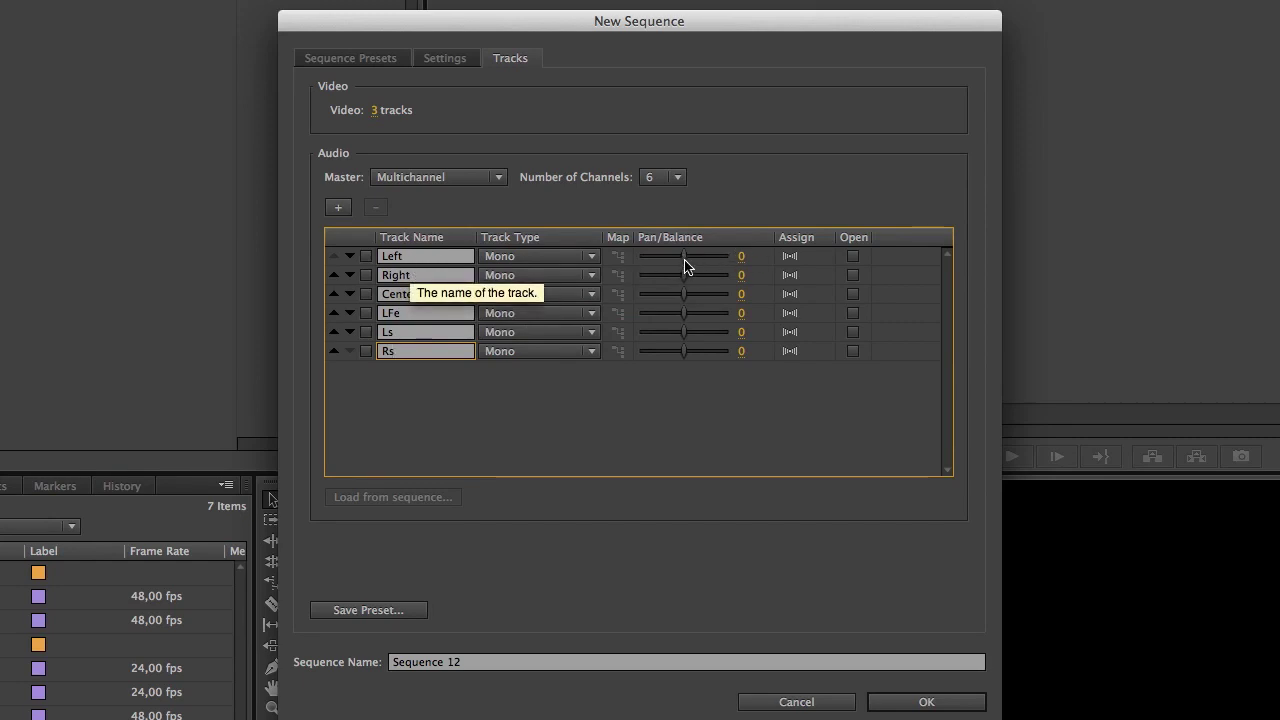
left_click(790, 257)
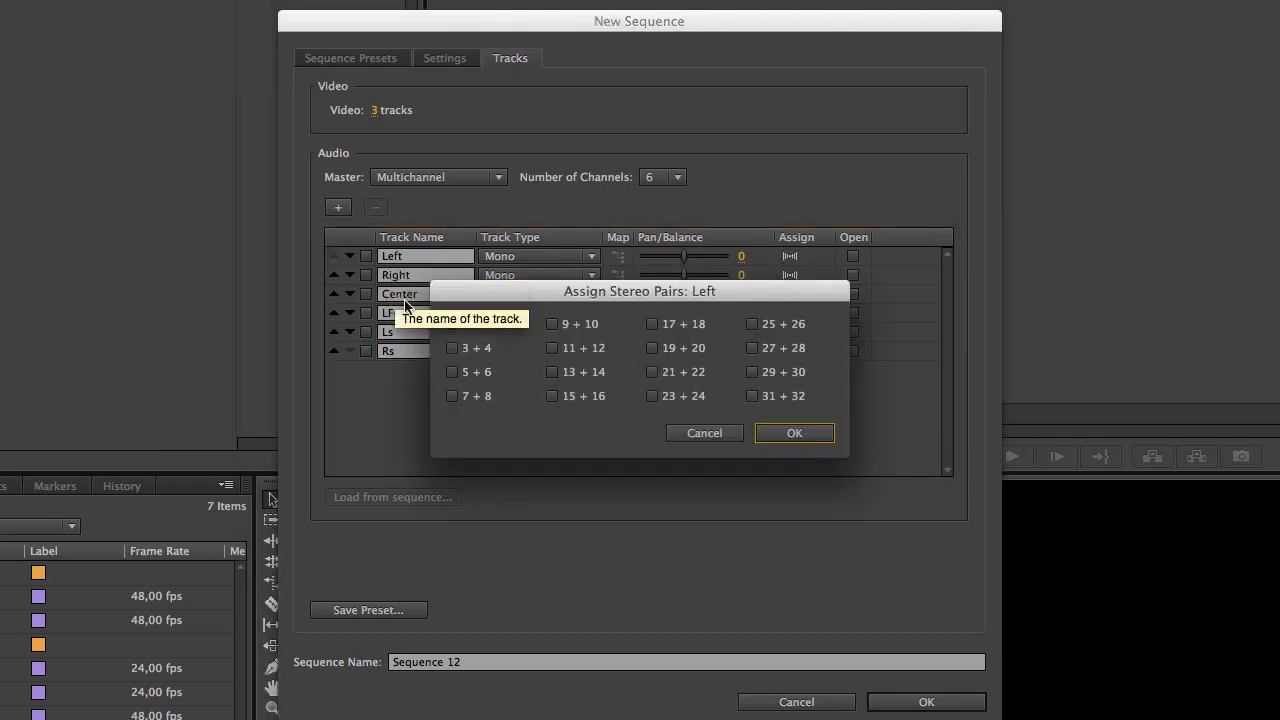
key("Return")
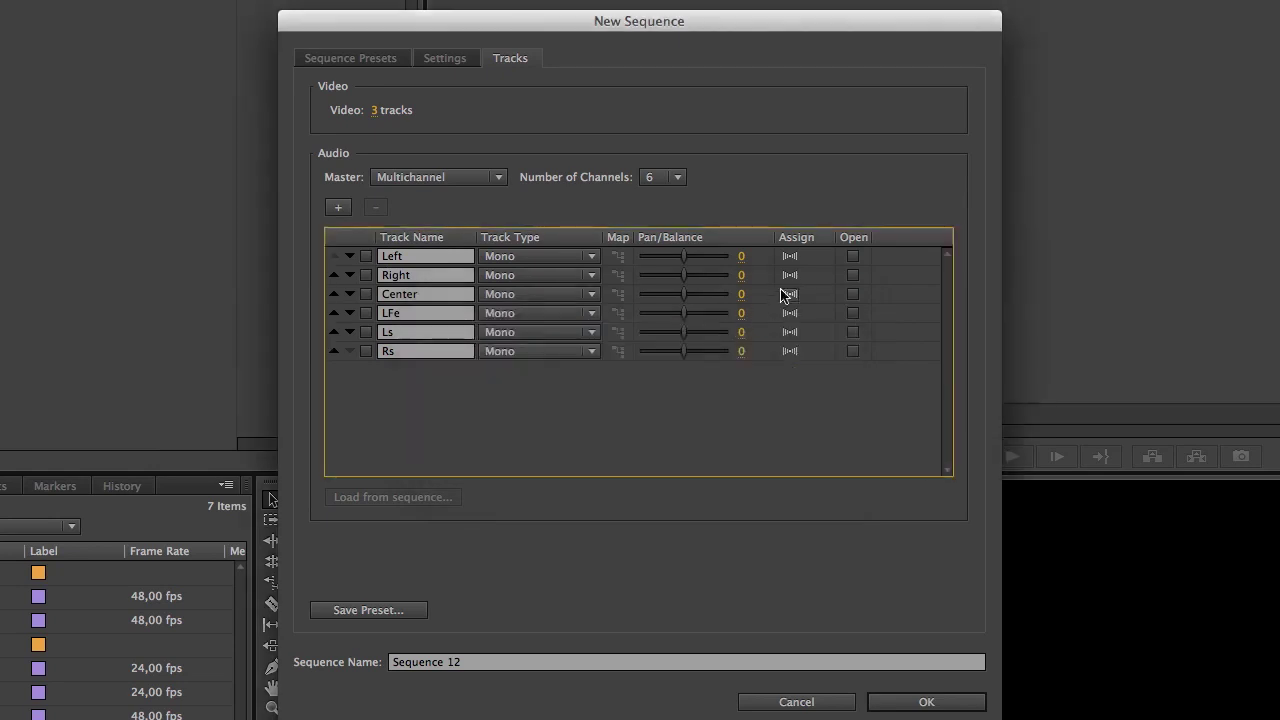
left_click(790, 275)
key("Return")
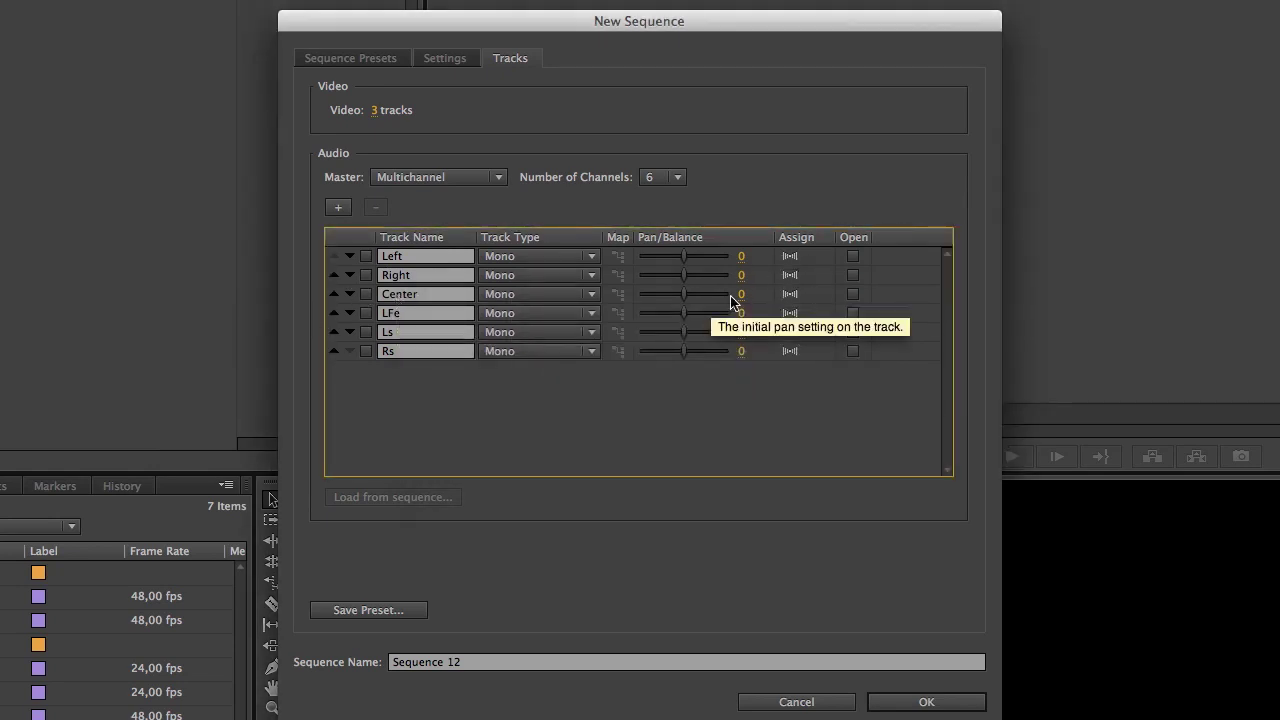
left_click(790, 295)
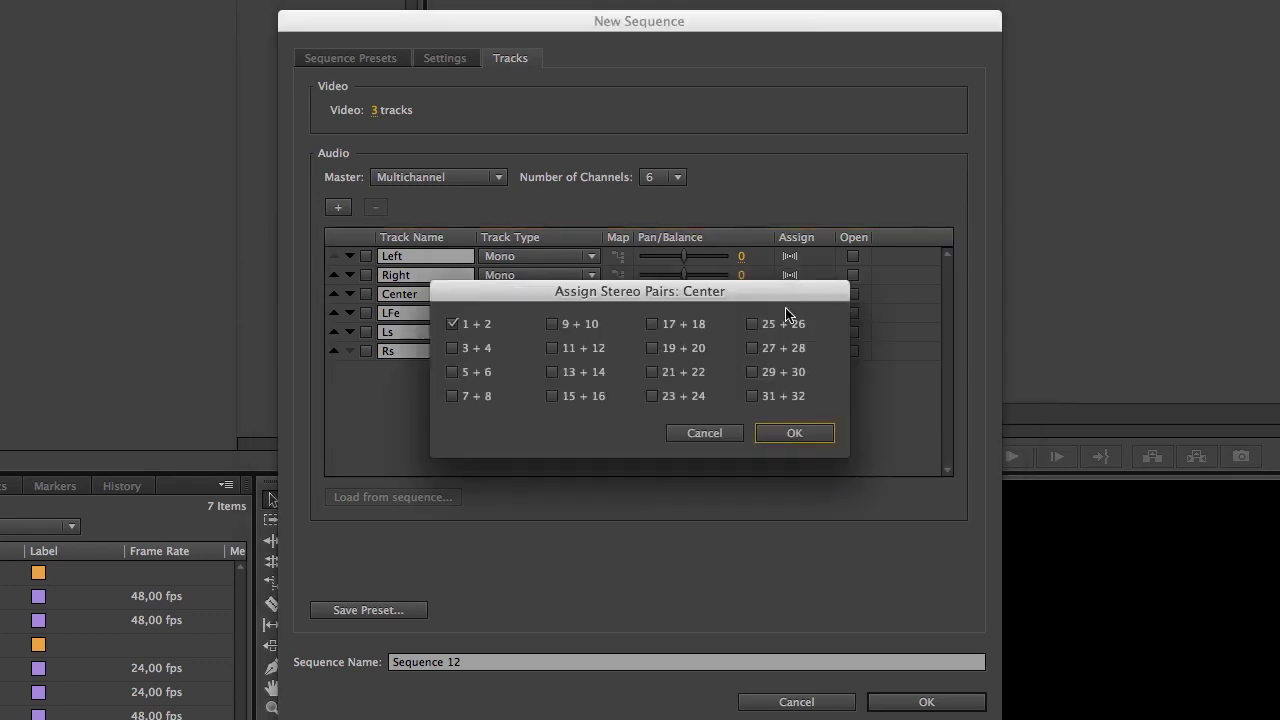
left_click(466, 347)
left_click(763, 441)
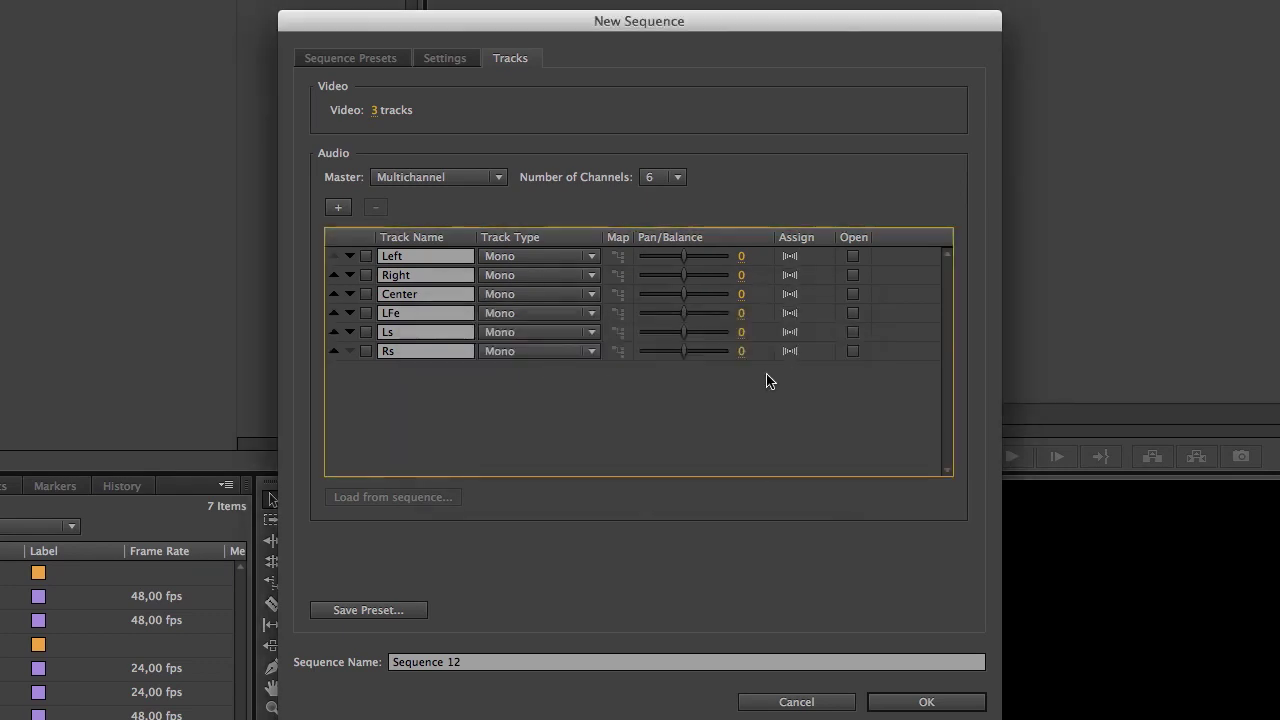
Assign LFe to channels 3 + 4, and Ls and Rs to channels 5 + 6
left_click(790, 313)
left_click(452, 347)
left_click(796, 433)
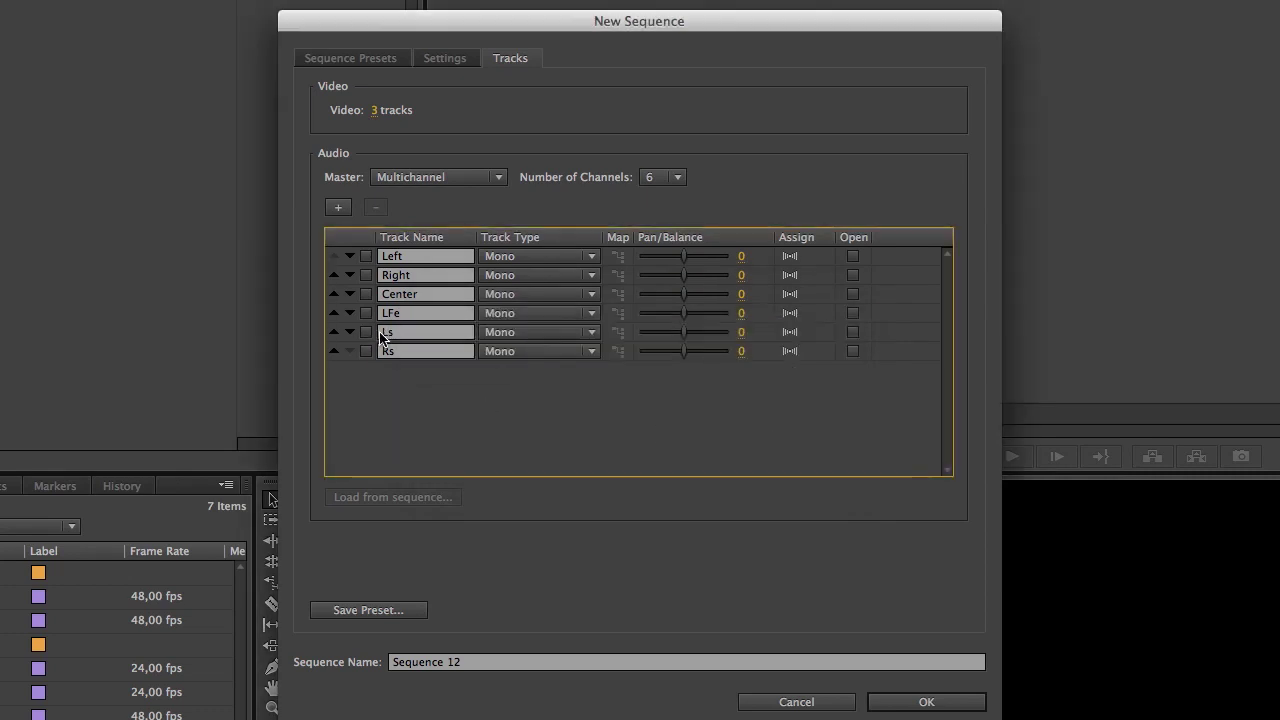
left_click(790, 332)
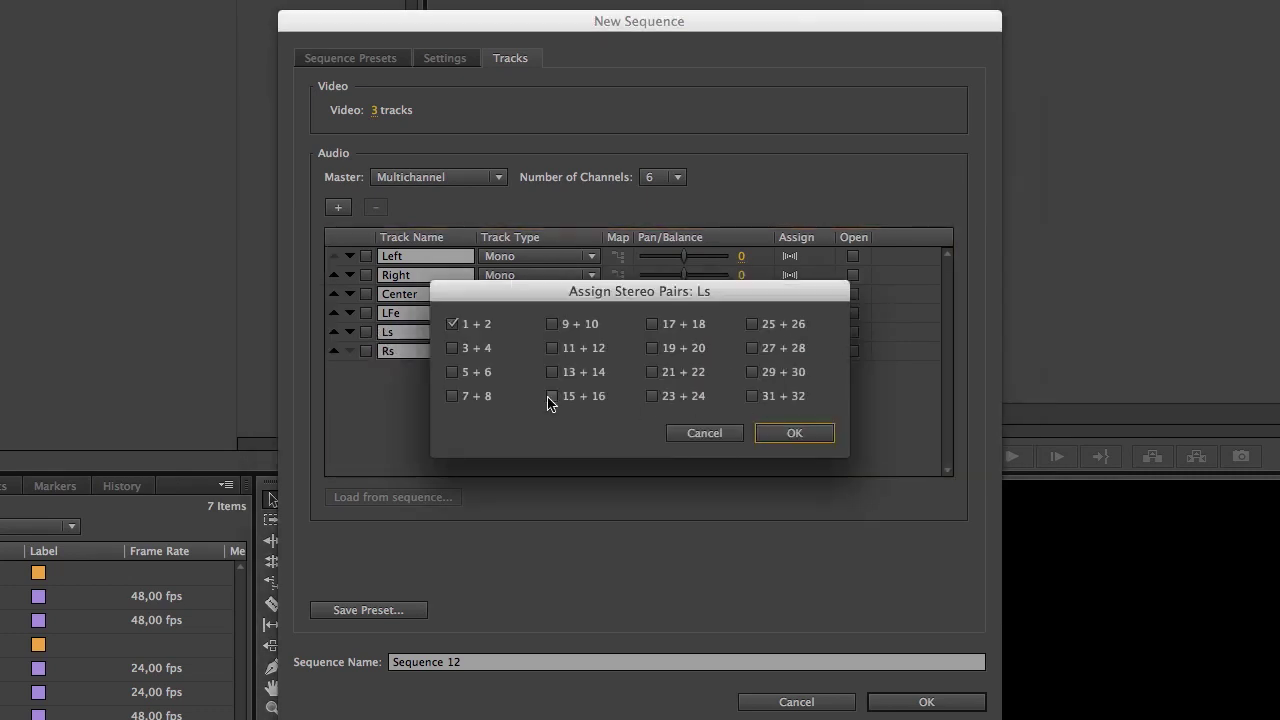
left_click(452, 371)
left_click(794, 433)
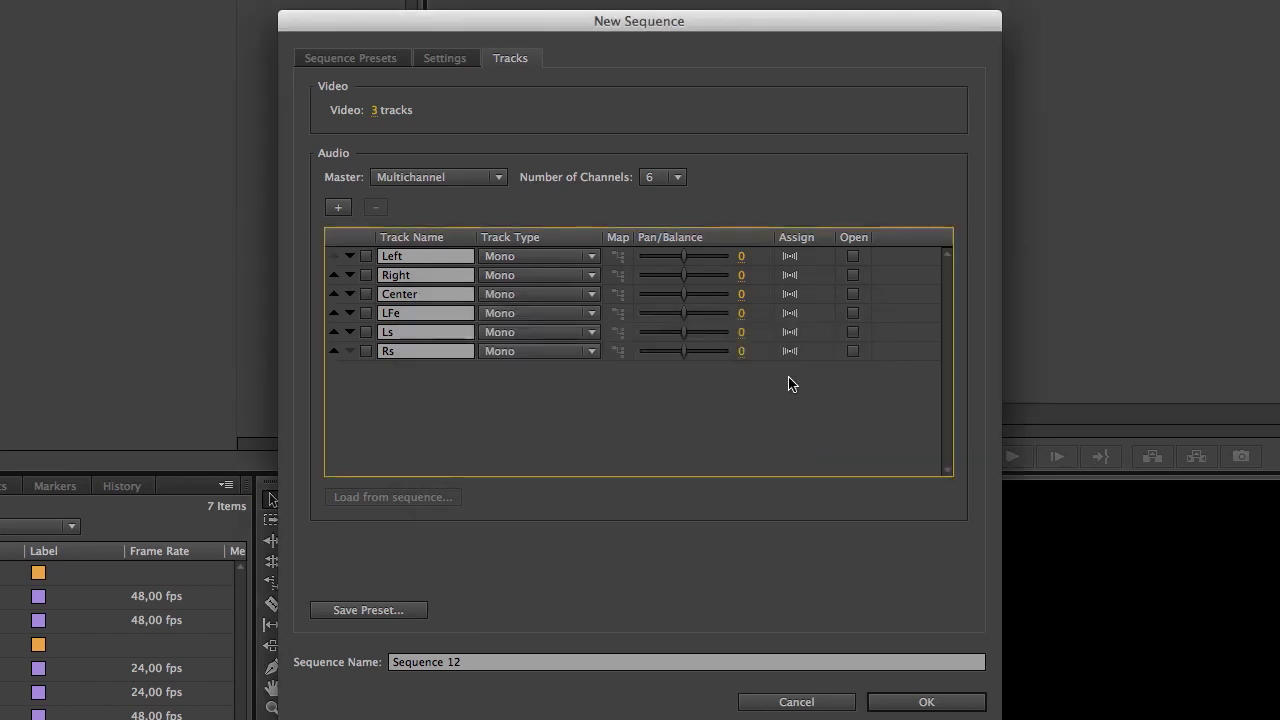
left_click(790, 351)
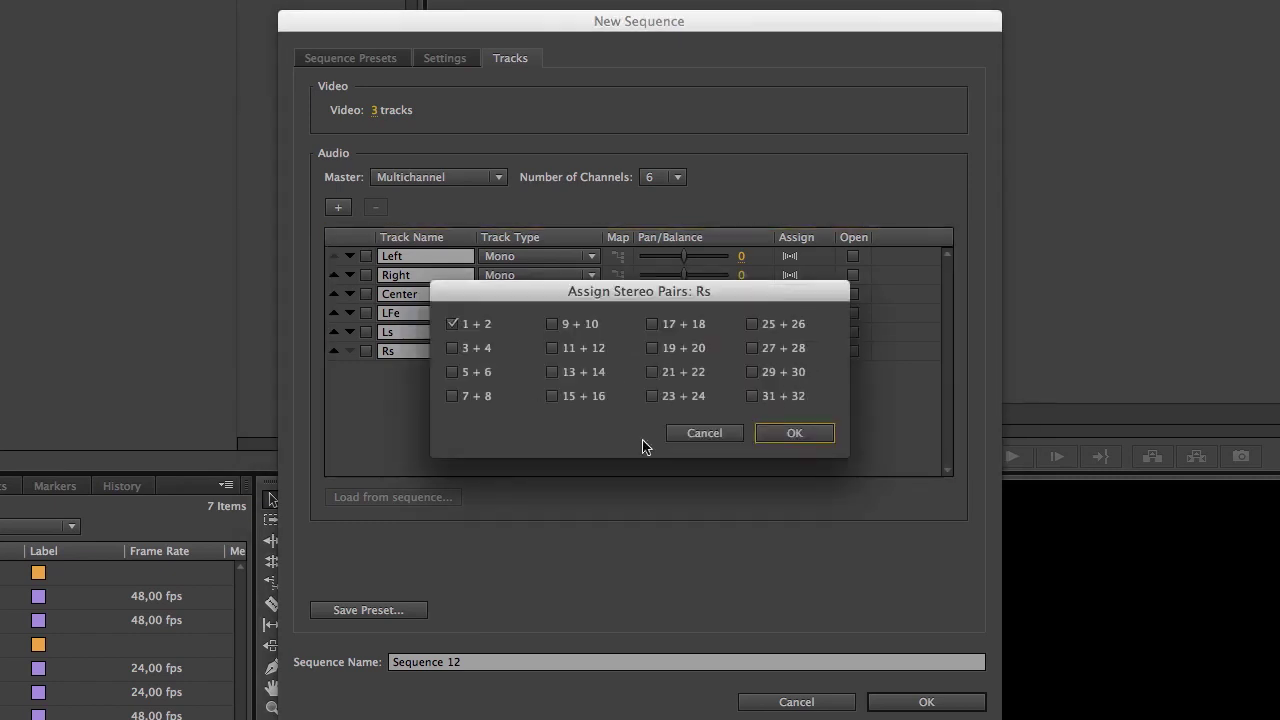
left_click(470, 326)
left_click(472, 372)
left_click(794, 433)
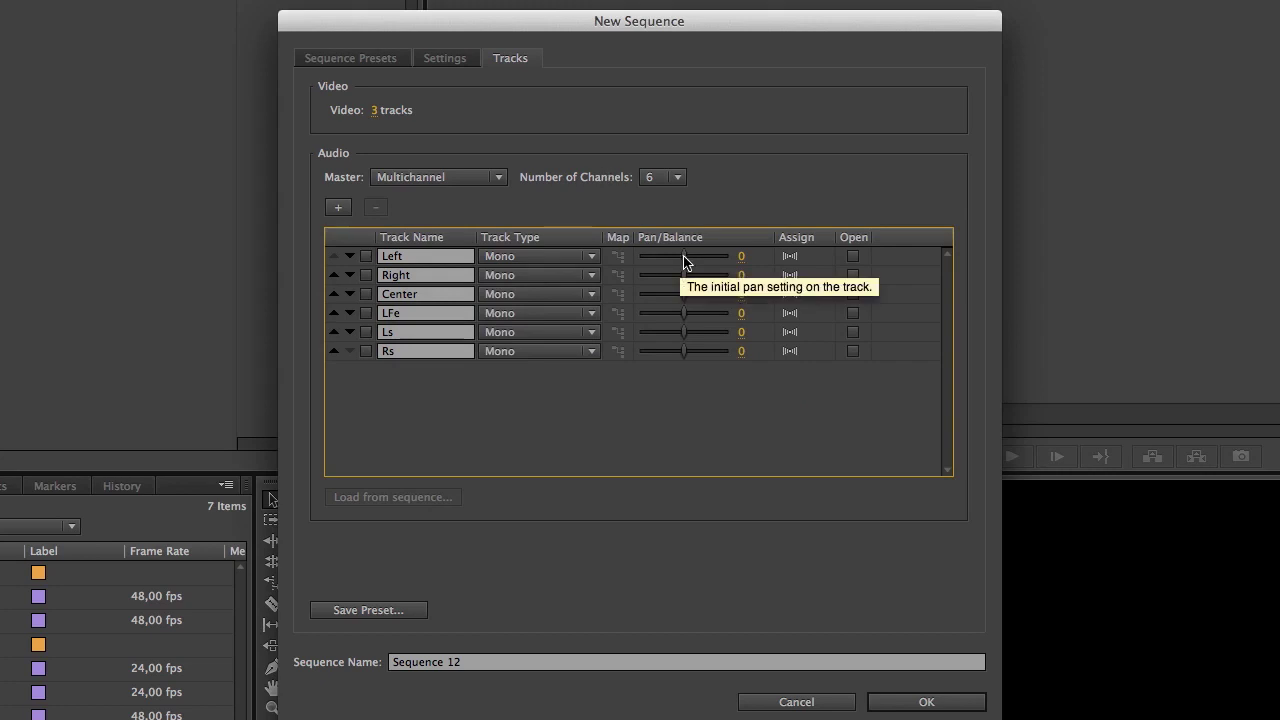
Pan Left, Center and Ls to -100, and Right, LFe and Rs to 100
left_click_drag(684, 258, 571, 268)
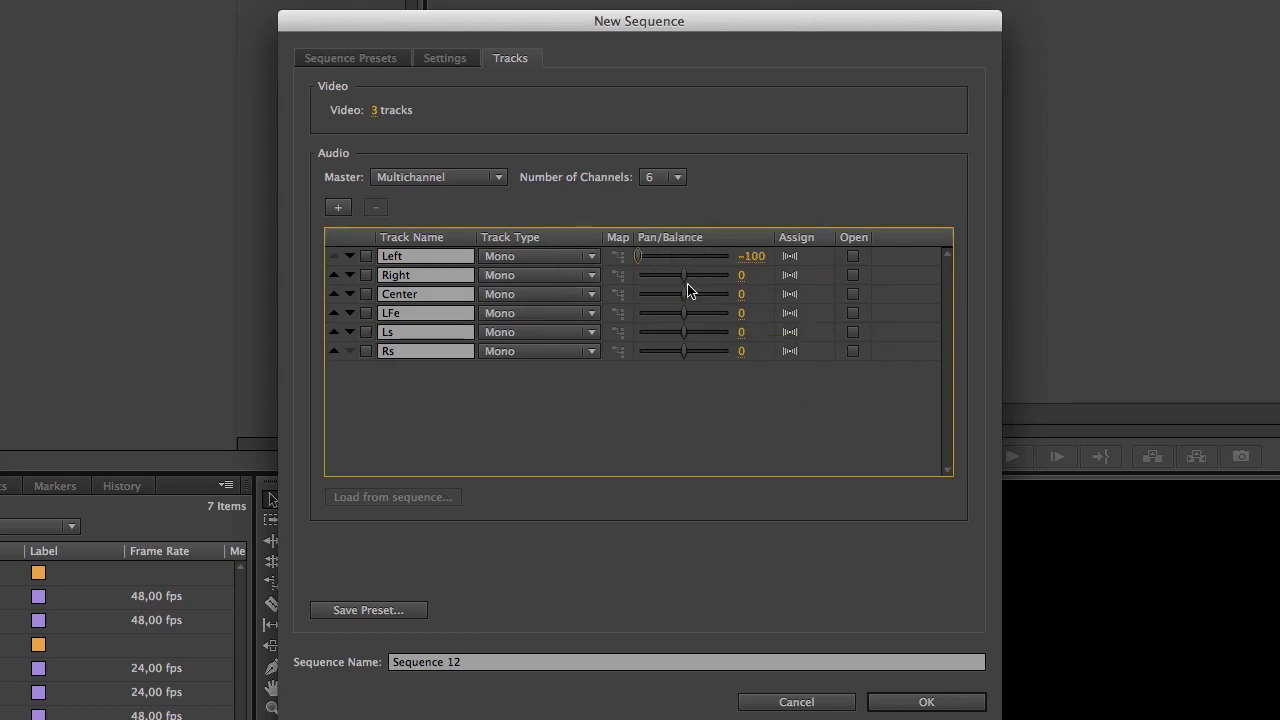
left_click_drag(684, 276, 857, 277)
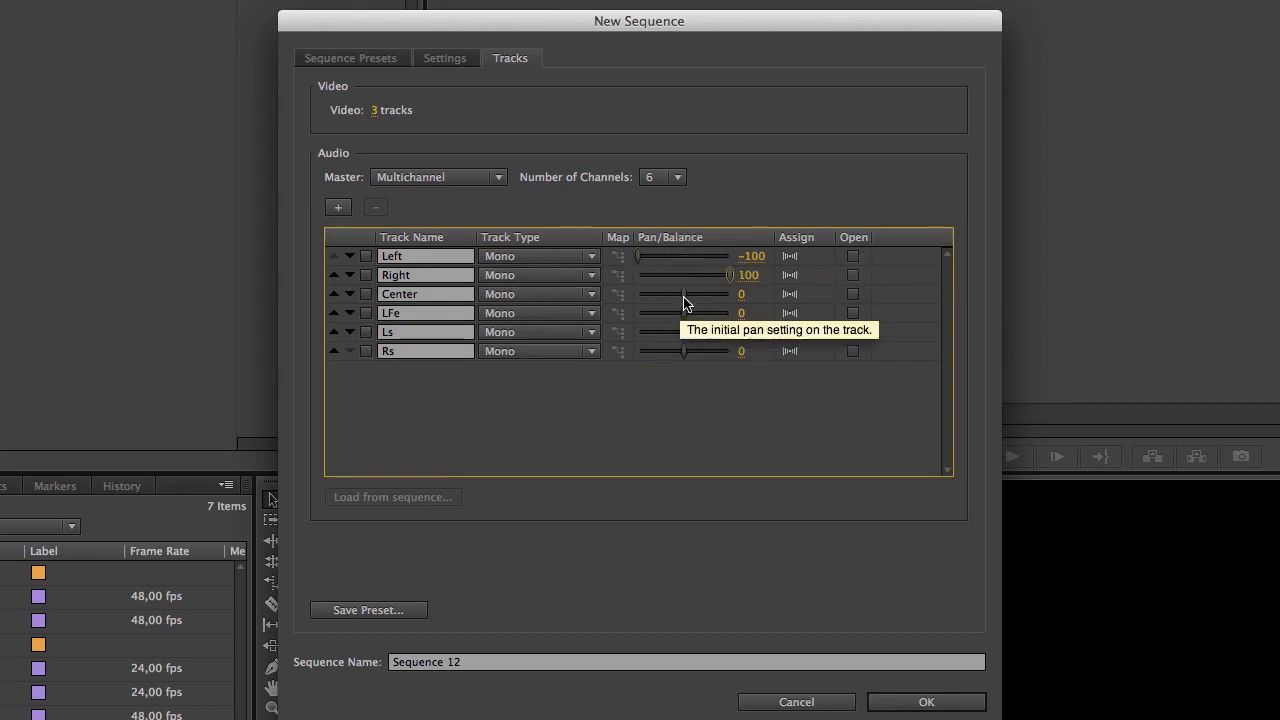
left_click_drag(683, 294, 590, 298)
left_click_drag(683, 313, 782, 322)
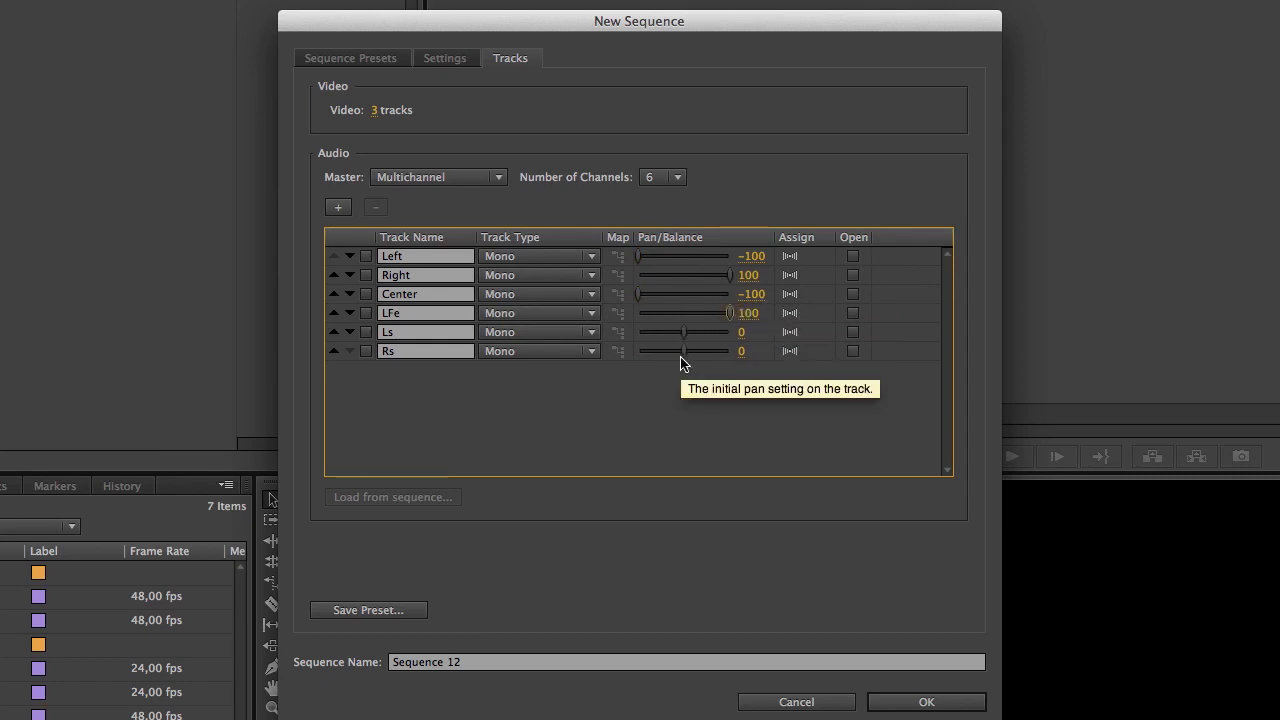
left_click_drag(684, 332, 510, 343)
left_click_drag(684, 351, 863, 357)
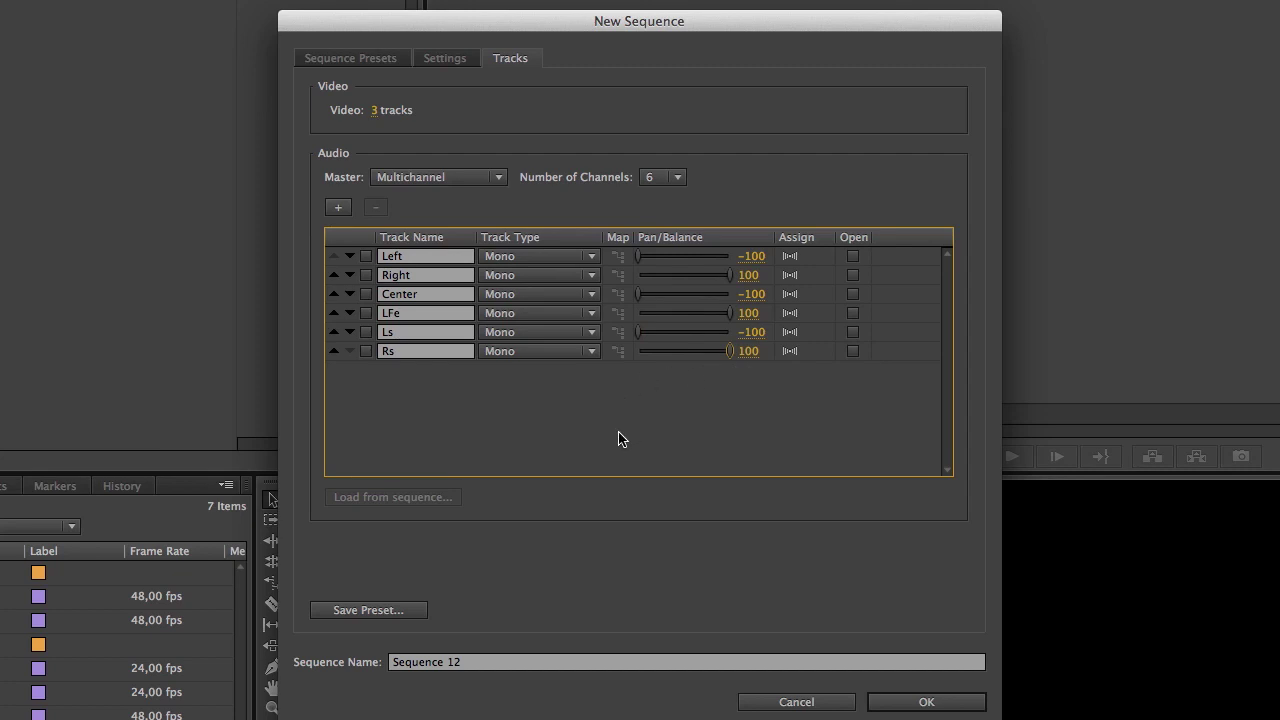
Save the sequence settings as custom preset 'DCI 2K Full 3D 2048x1080'
left_click(385, 612)
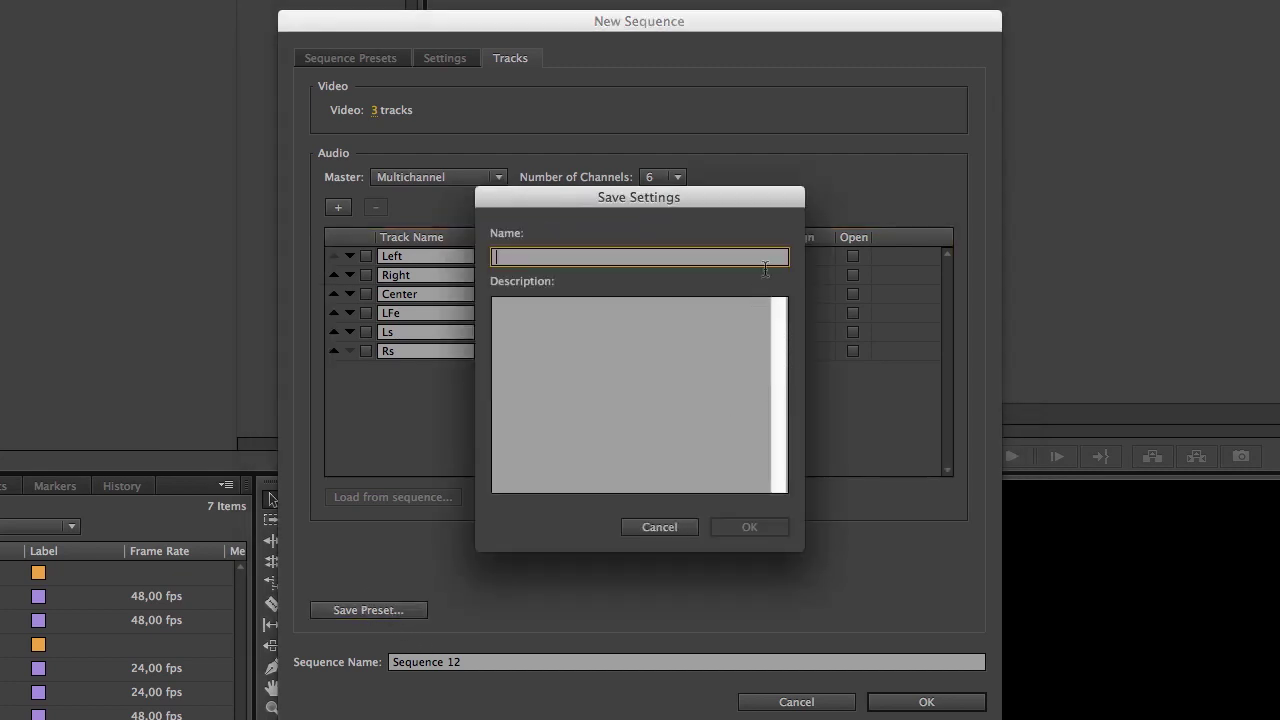
type("DCI 2K Full 3D 2048x1080")
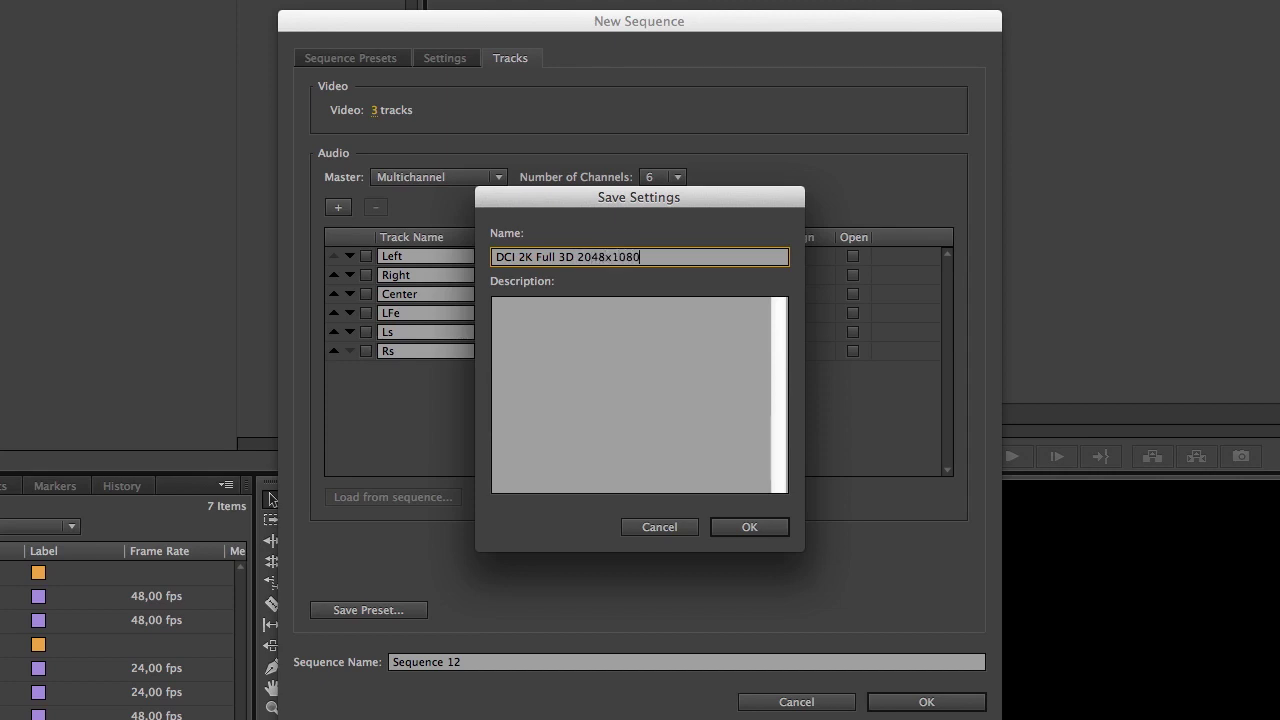
left_click(752, 527)
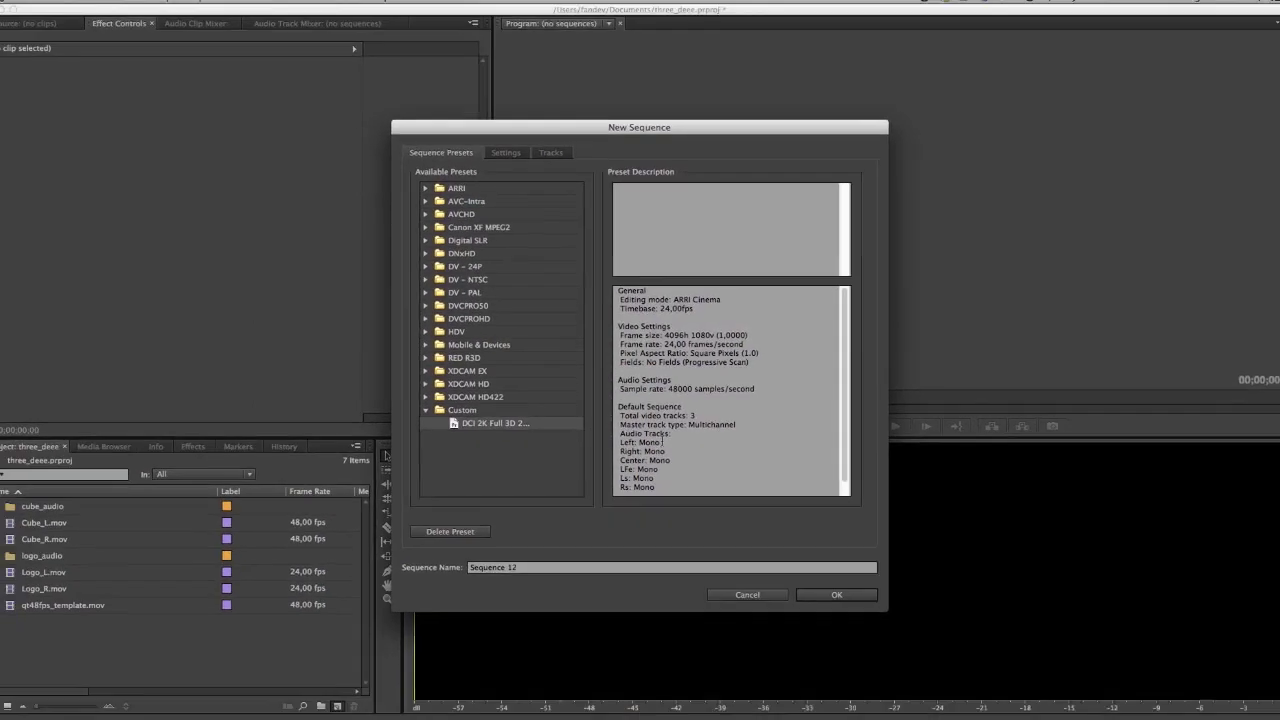
Create Sequence 12 and put Logo_L.mov on V1, keeping the existing sequence settings
left_click(843, 590)
left_click(51, 569)
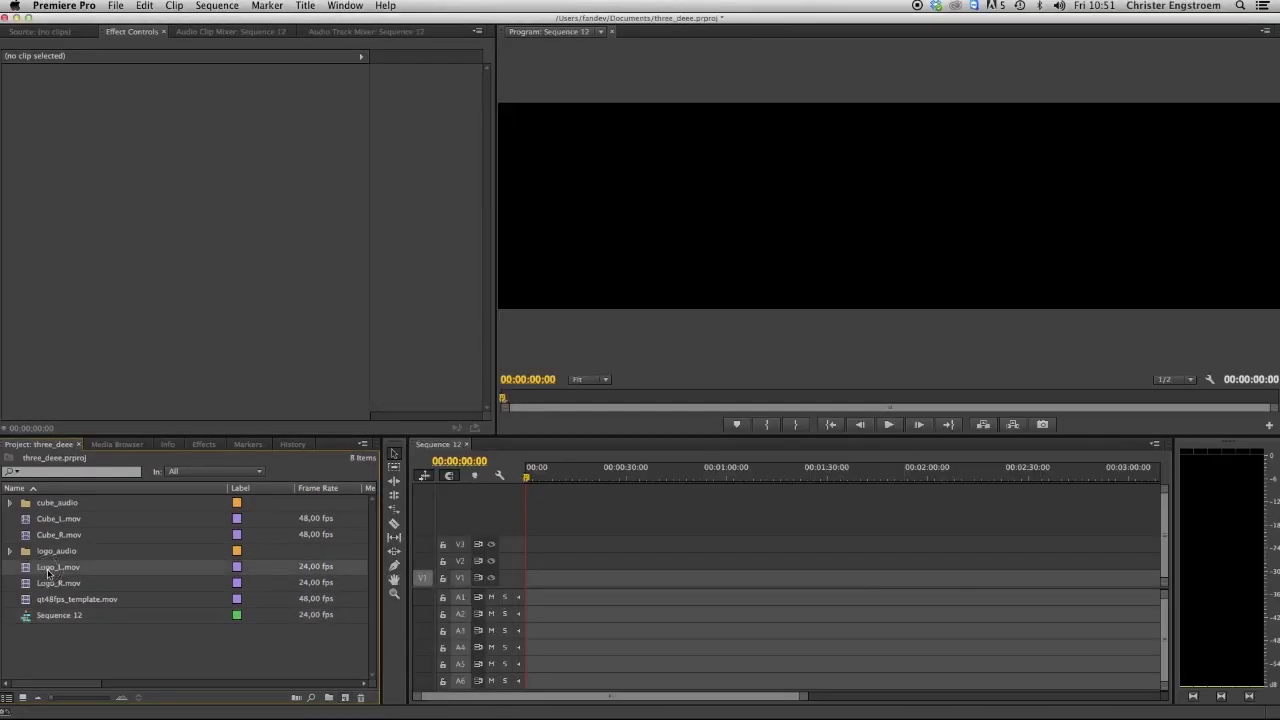
left_click_drag(46, 571, 532, 585)
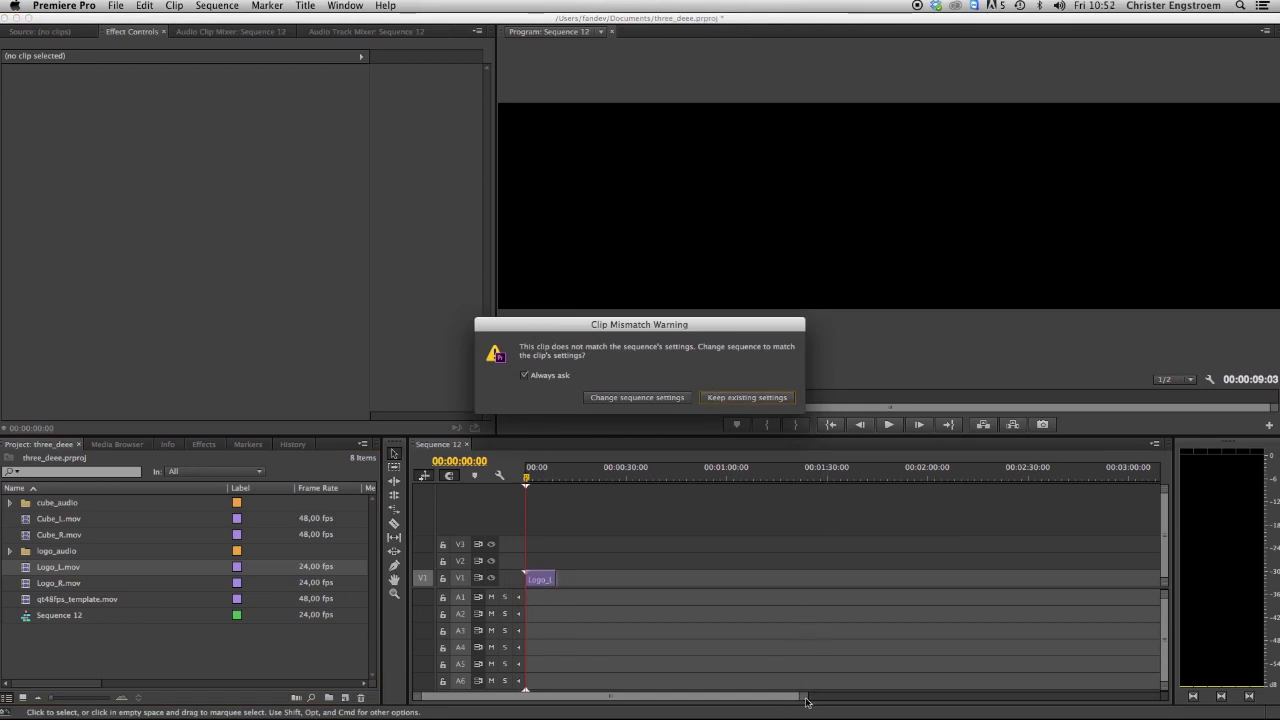
left_click(767, 398)
left_click_drag(806, 704, 650, 706)
Set Logo_L.mov's Motion Position X and Anchor Point X to 0
left_click(612, 578)
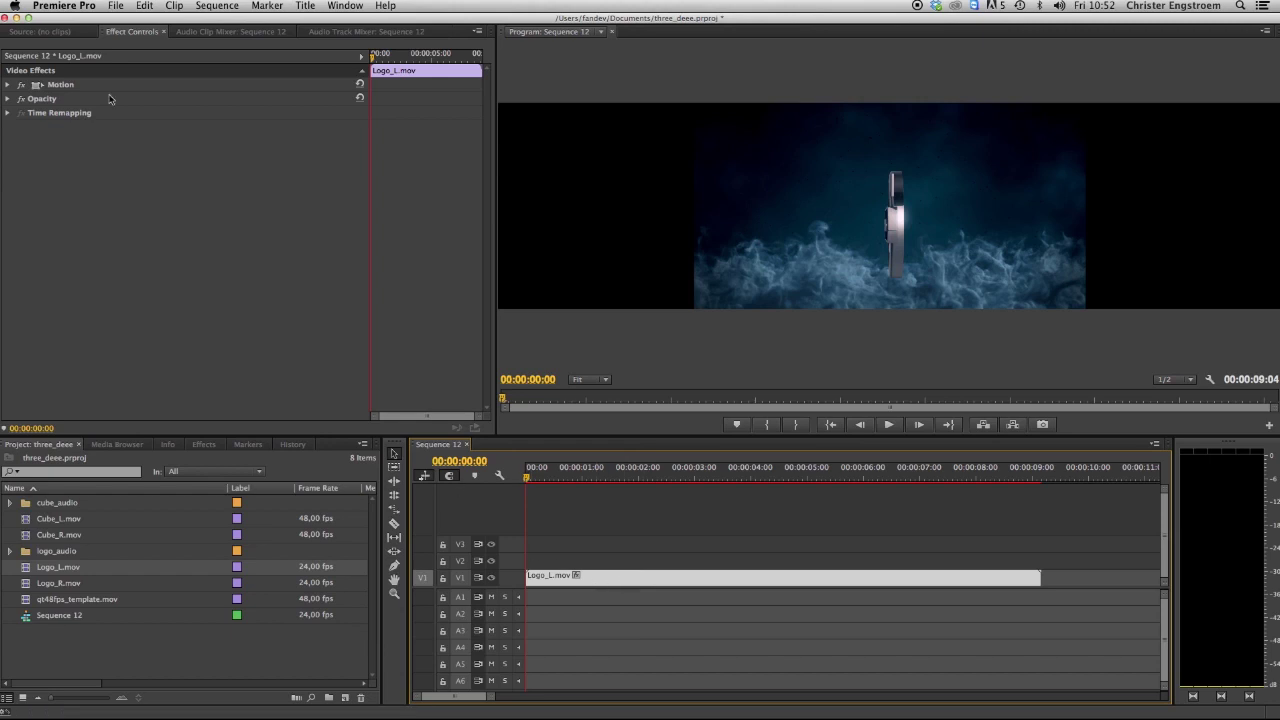
left_click(9, 85)
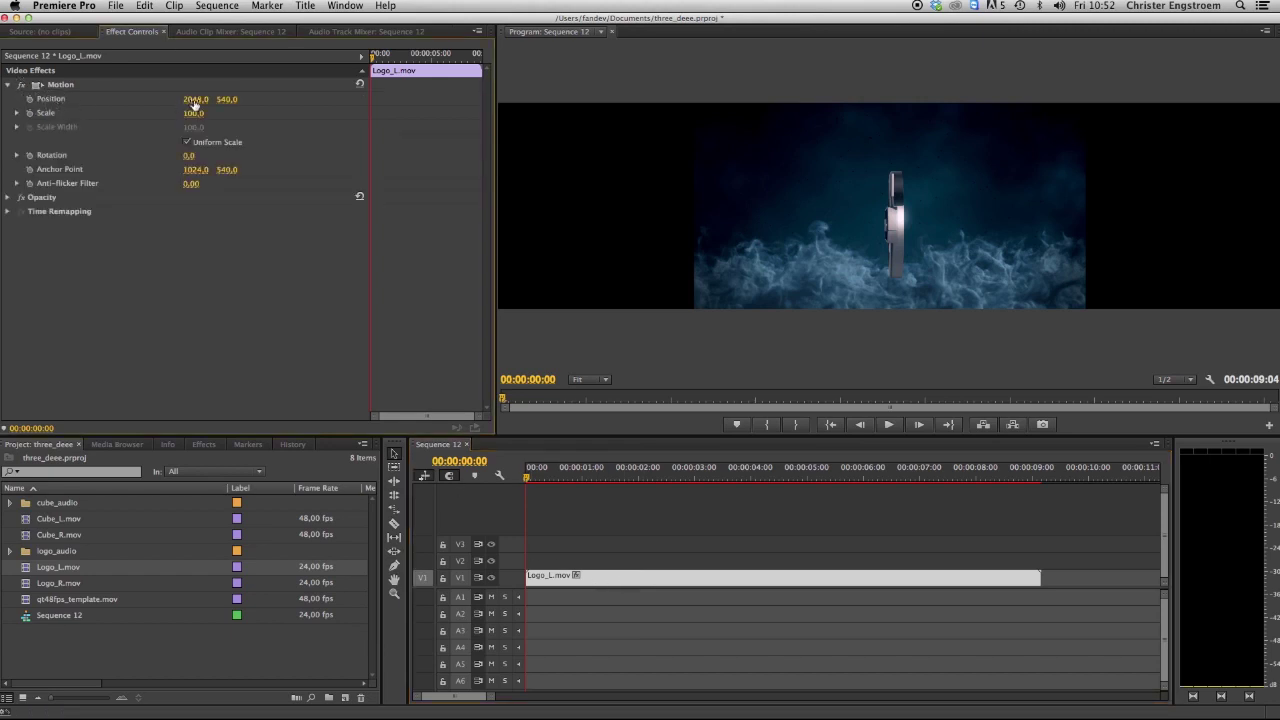
left_click(195, 101)
type("0")
key("Return")
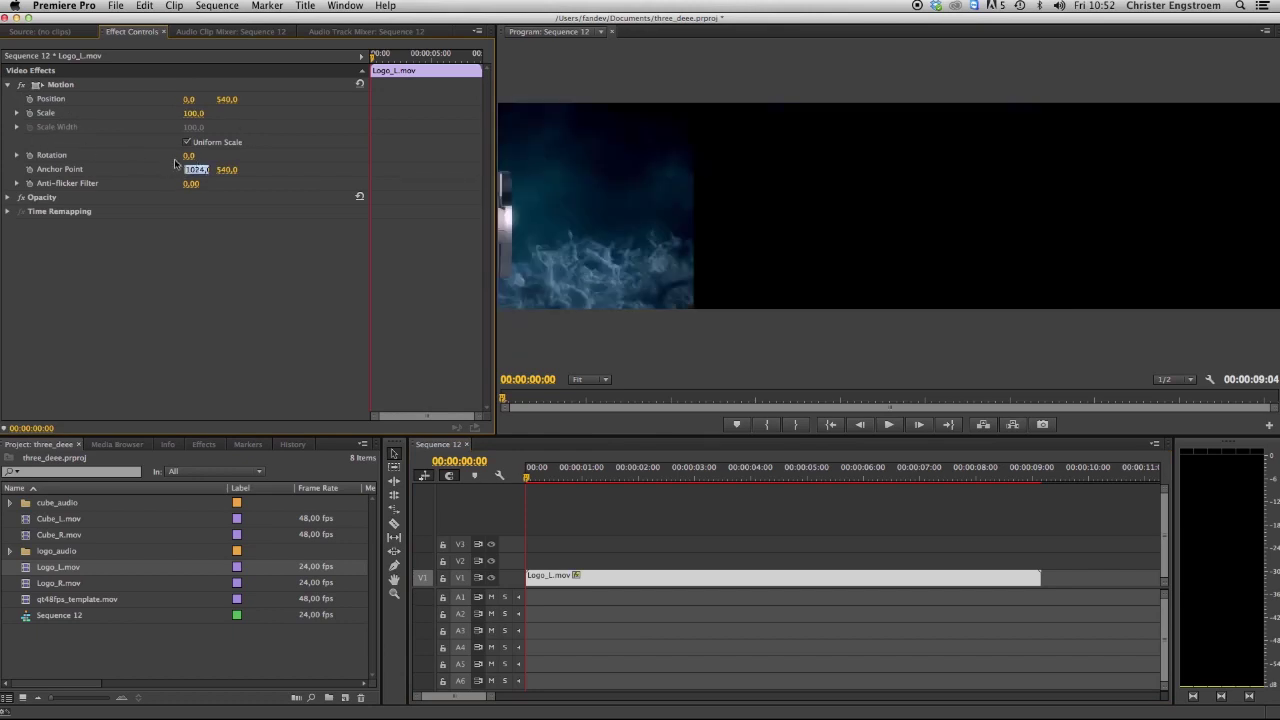
type("0")
key("Return")
Place Logo_R.mov on V2, set its Anchor Point X to 0 and check the result
left_click(41, 586)
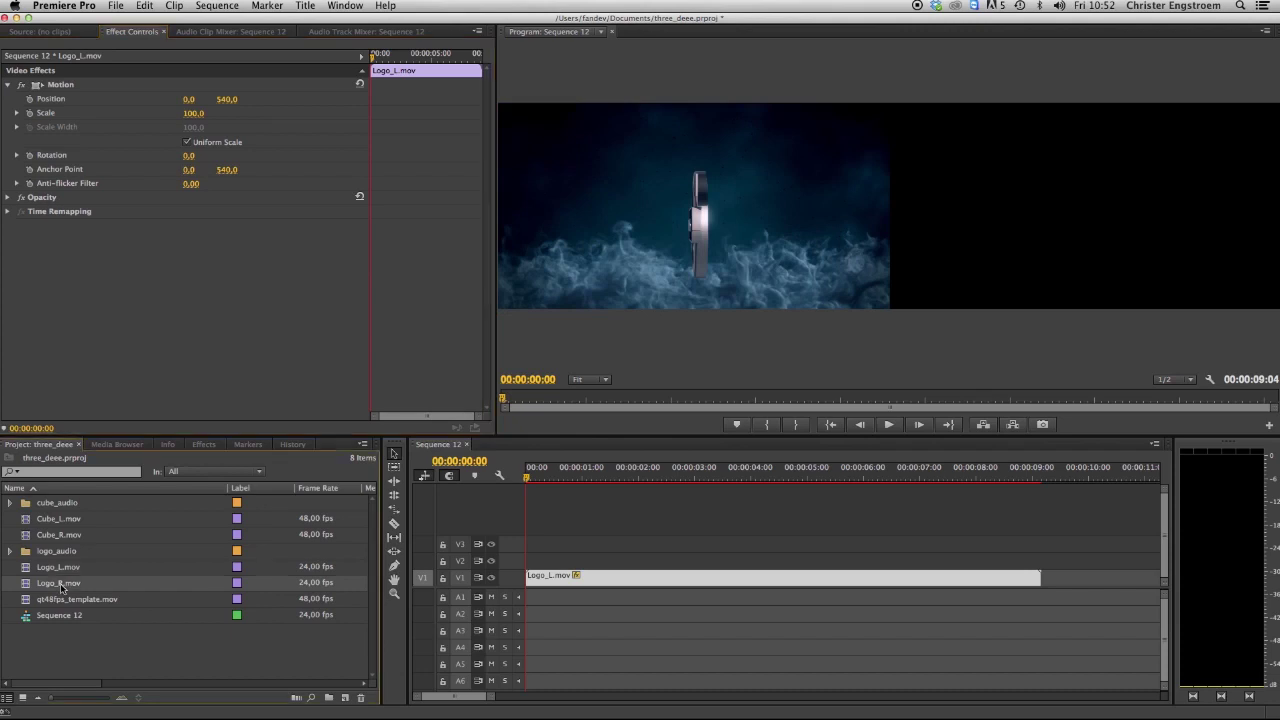
left_click_drag(45, 587, 527, 564)
left_click(836, 577)
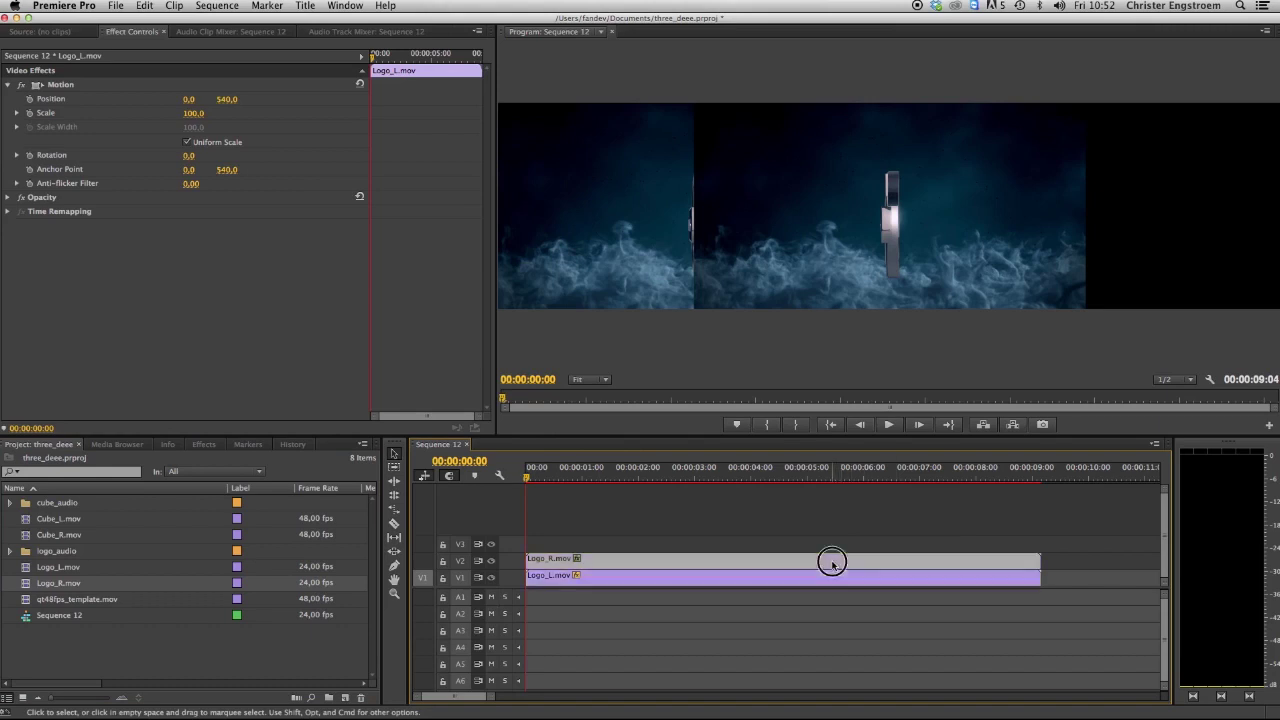
left_click(8, 86)
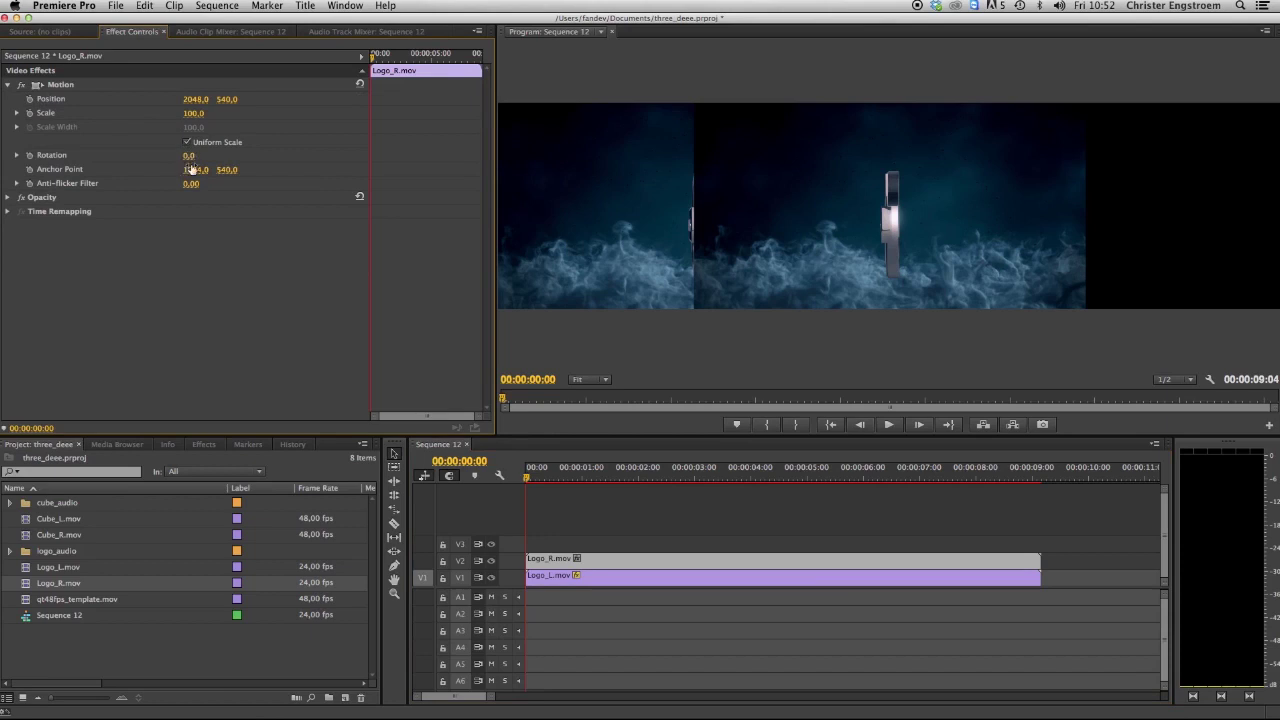
key("Return")
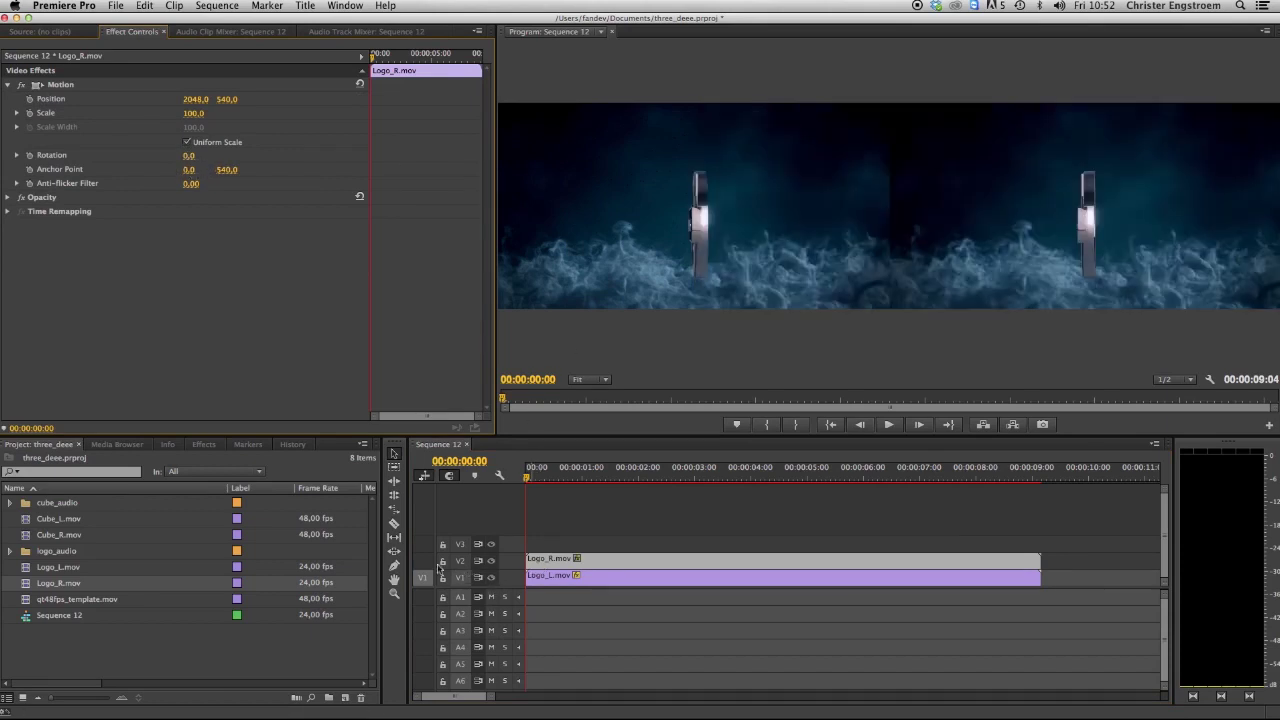
left_click(492, 561)
left_click(492, 561)
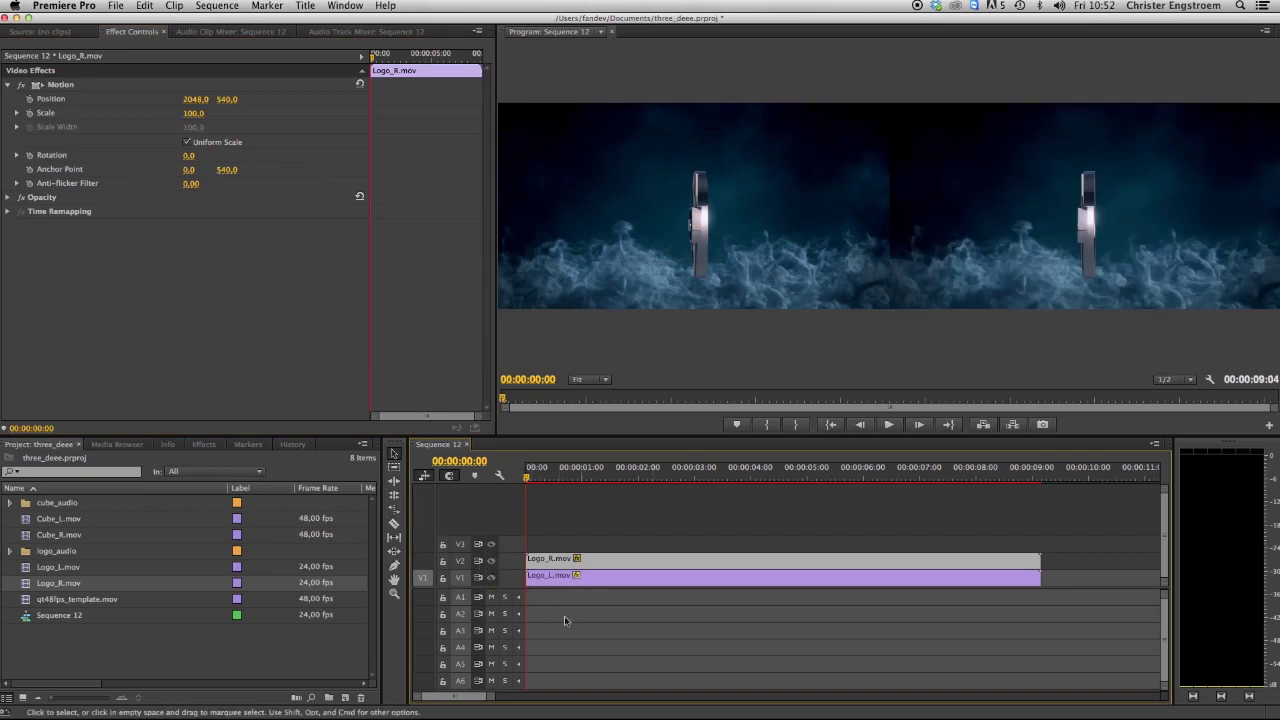
Check the V1 image, reselect Logo_R.mov and expand the logo_audio bin
left_click(491, 578)
left_click(491, 578)
left_click(581, 594)
left_click(597, 563)
left_click(10, 551)
left_click(61, 585)
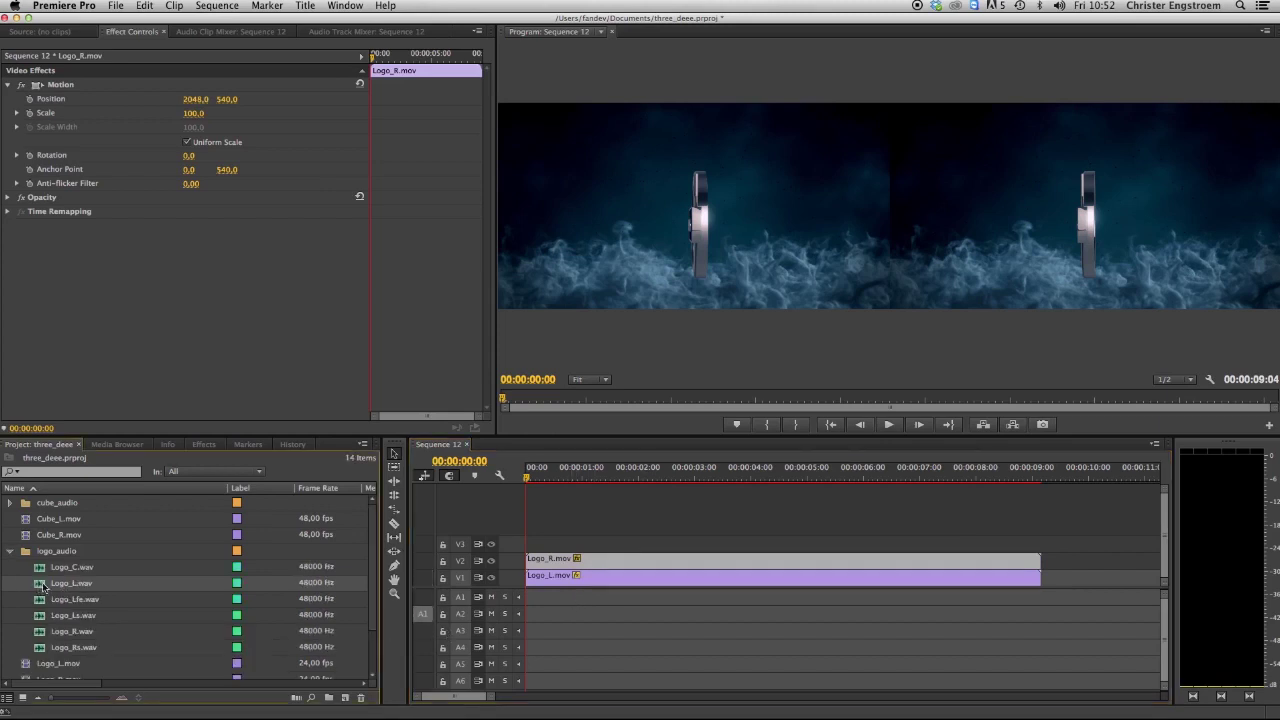
Place Logo_L, R, C, Lfe, Ls, Rs .wav on A1–A6 and trim them to the video's end
left_click_drag(44, 587, 528, 598)
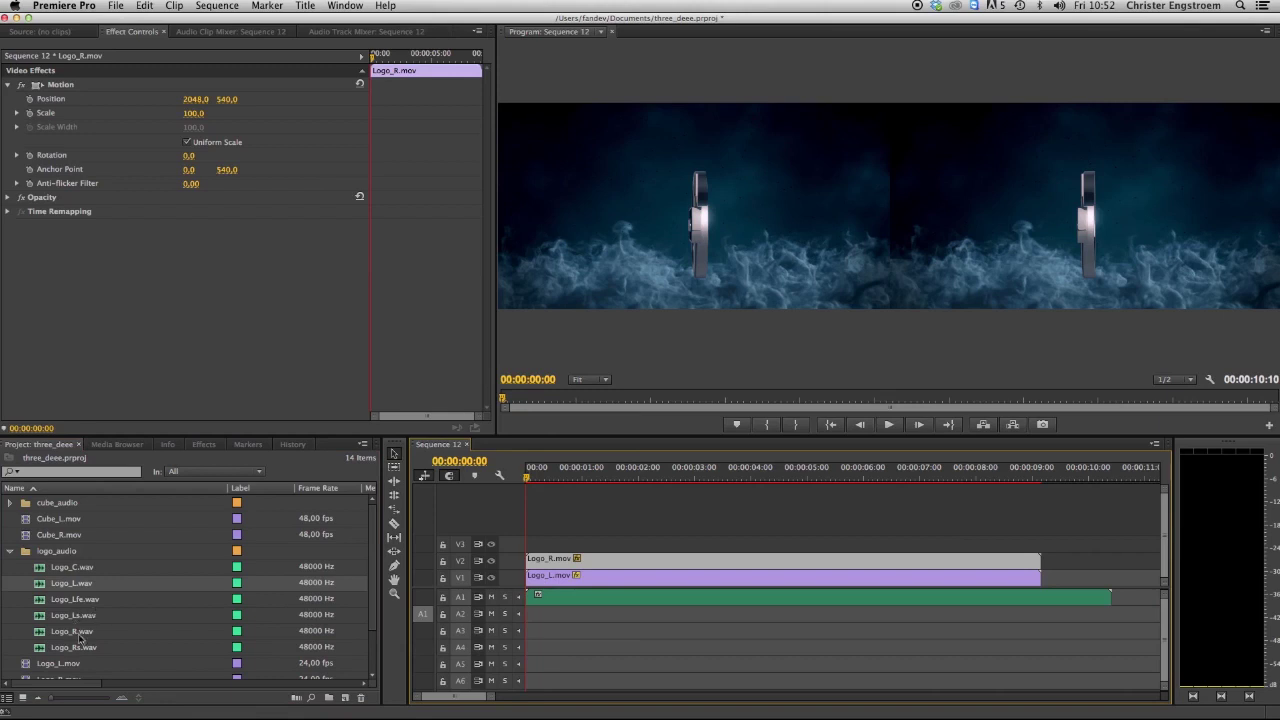
left_click_drag(79, 636, 528, 614)
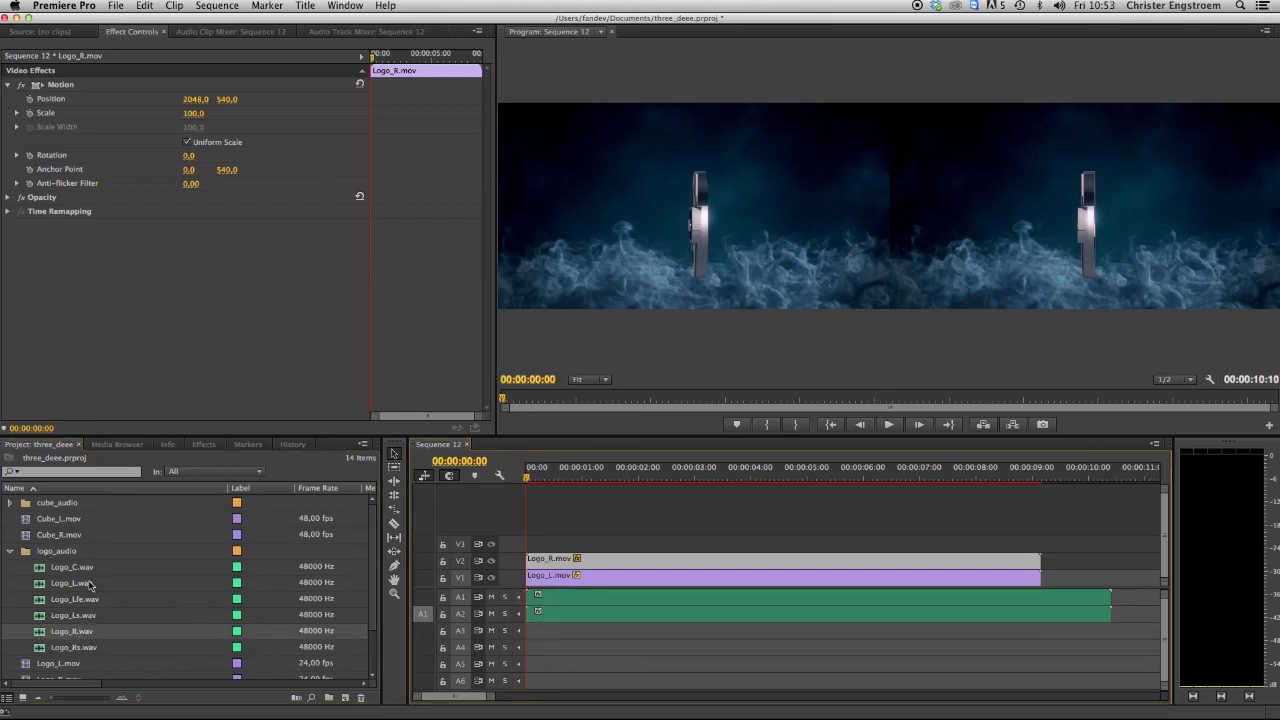
left_click_drag(75, 567, 528, 628)
left_click_drag(68, 606, 528, 648)
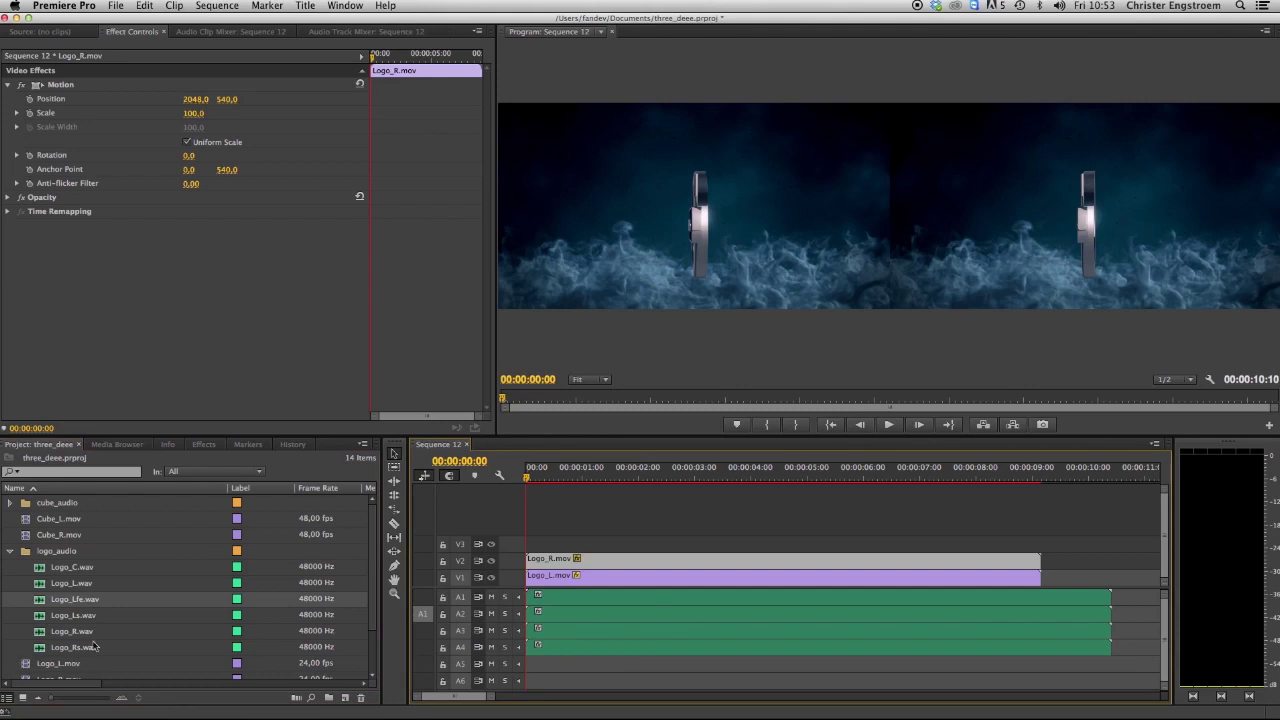
left_click_drag(77, 620, 535, 665)
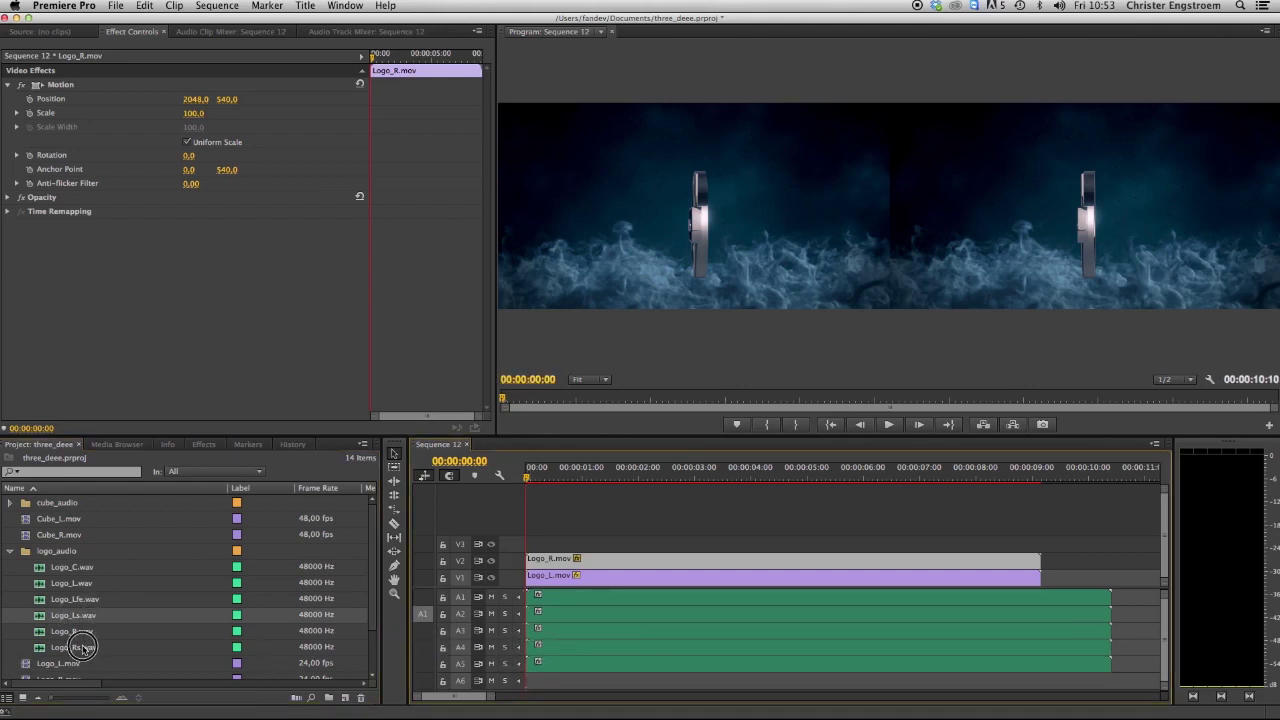
left_click_drag(70, 647, 527, 680)
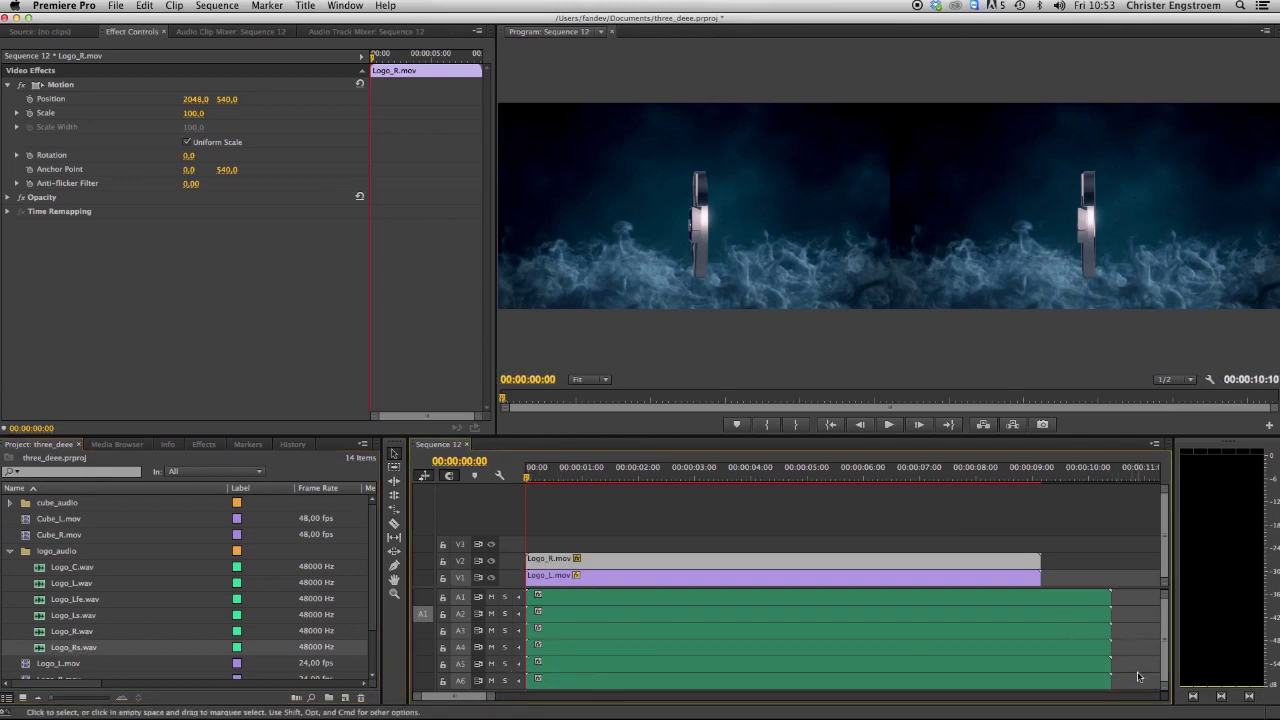
left_click_drag(1135, 681, 1040, 597)
left_click(817, 478)
left_click_drag(817, 478, 715, 479)
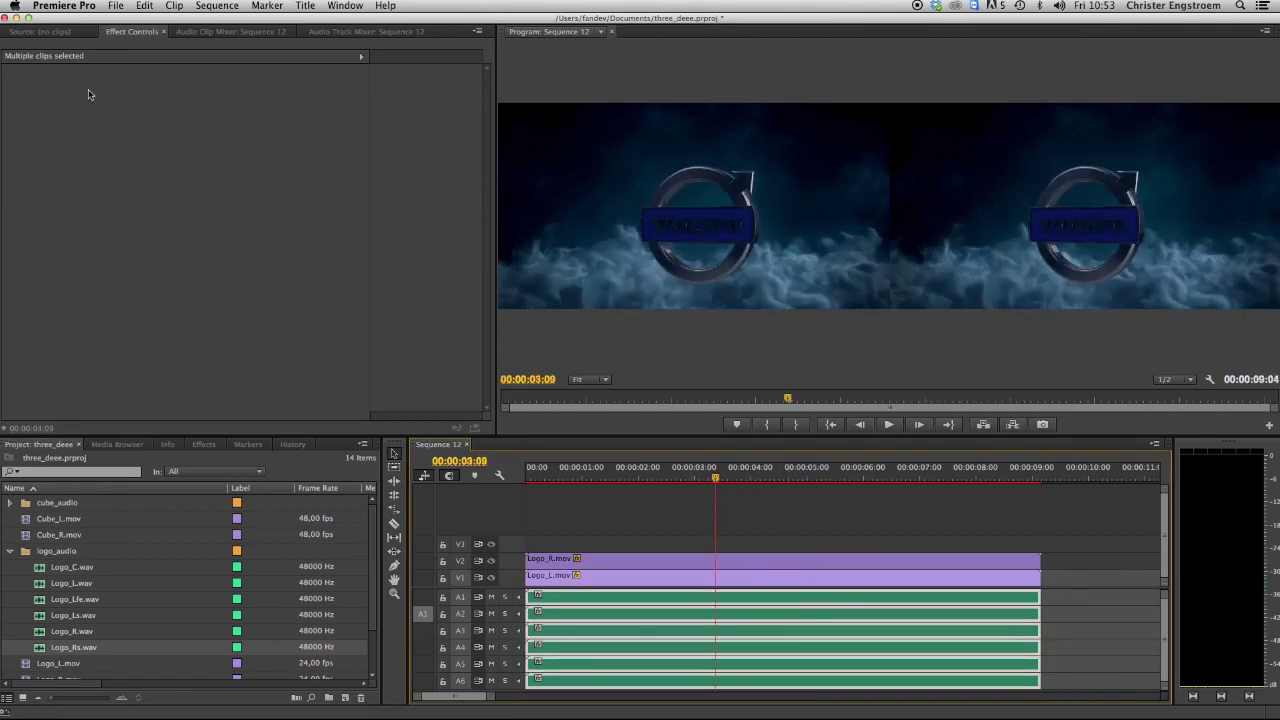
left_click(647, 530)
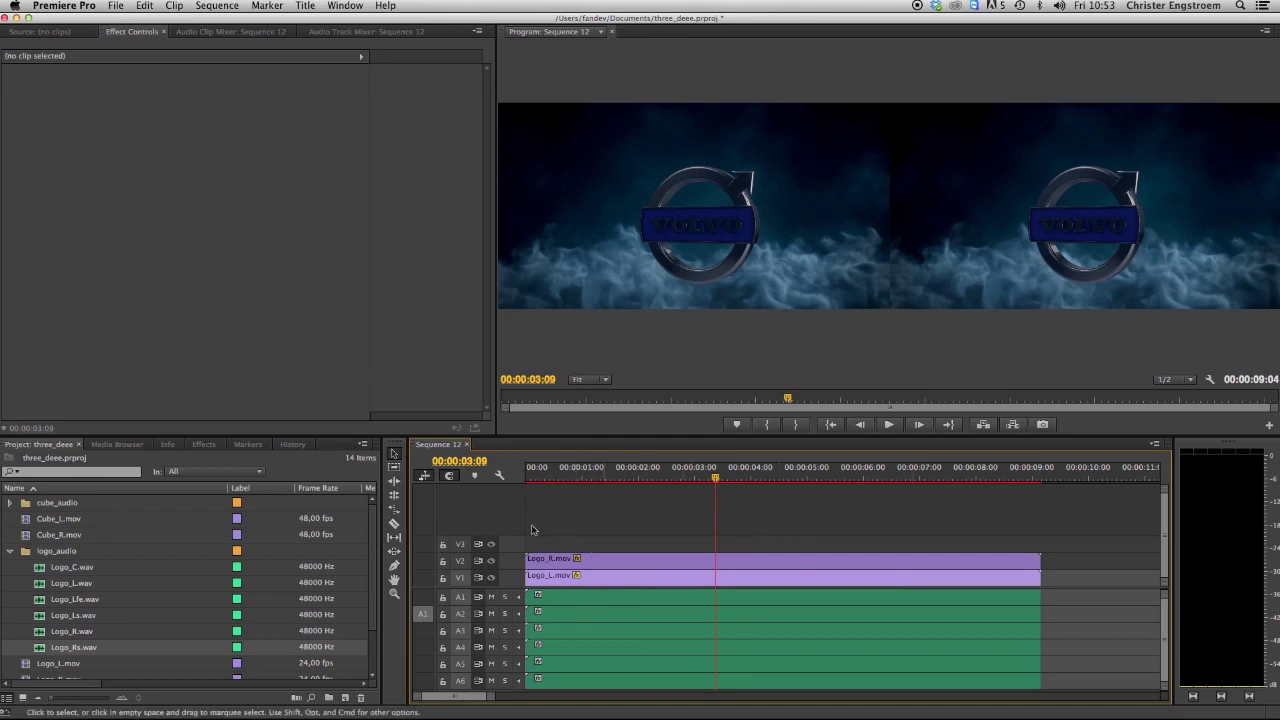
left_click(340, 31)
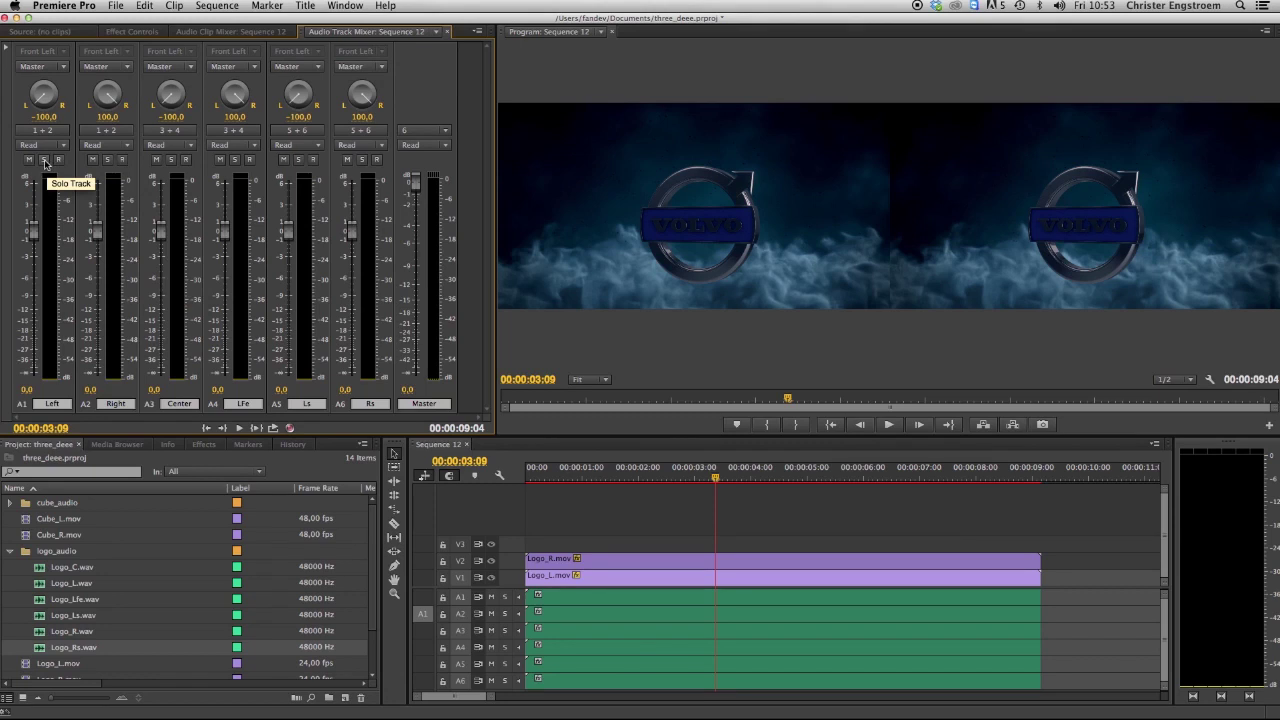
left_click(45, 163)
key("space")
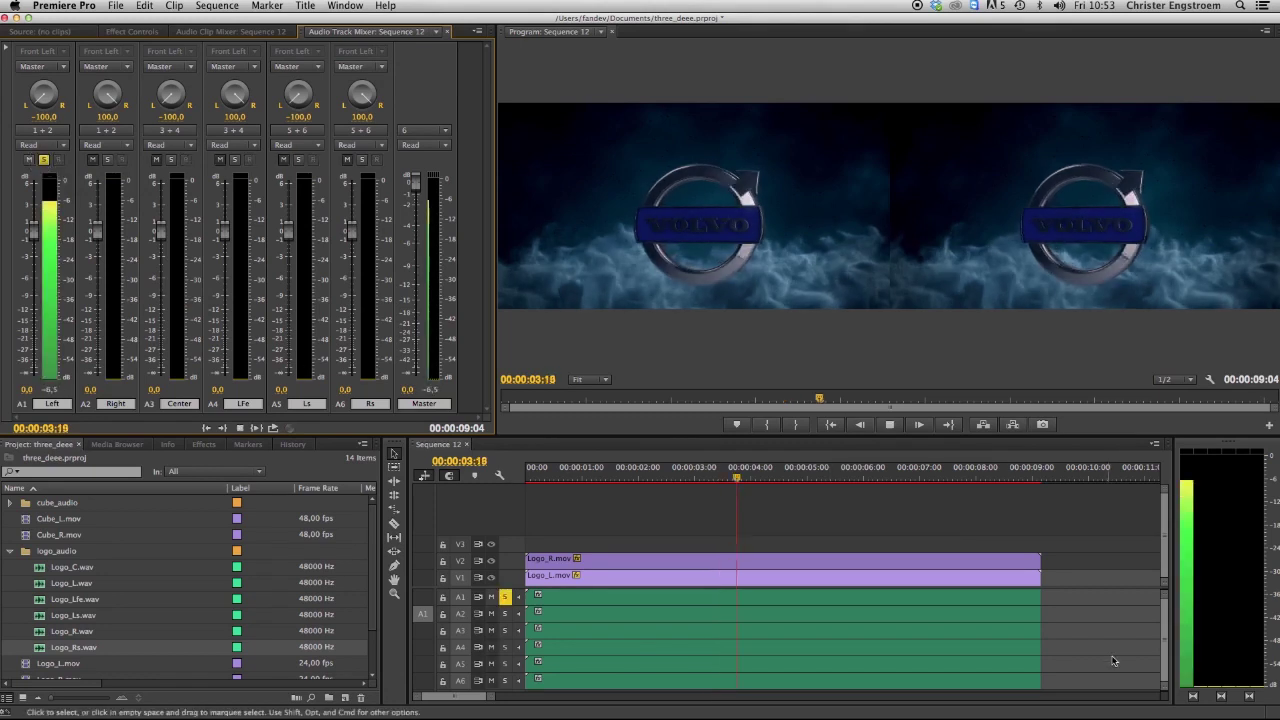
key("space")
key("space")
key("space")
left_click(45, 163)
left_click(107, 162)
key("space")
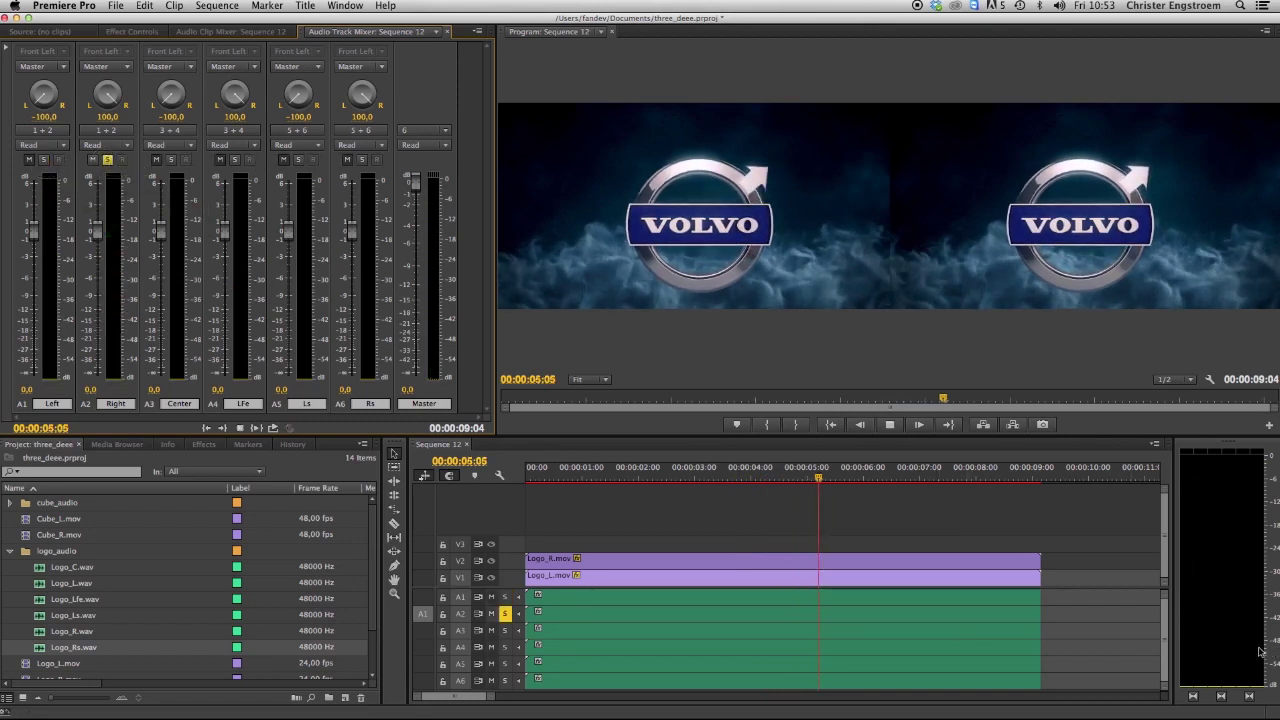
key("space")
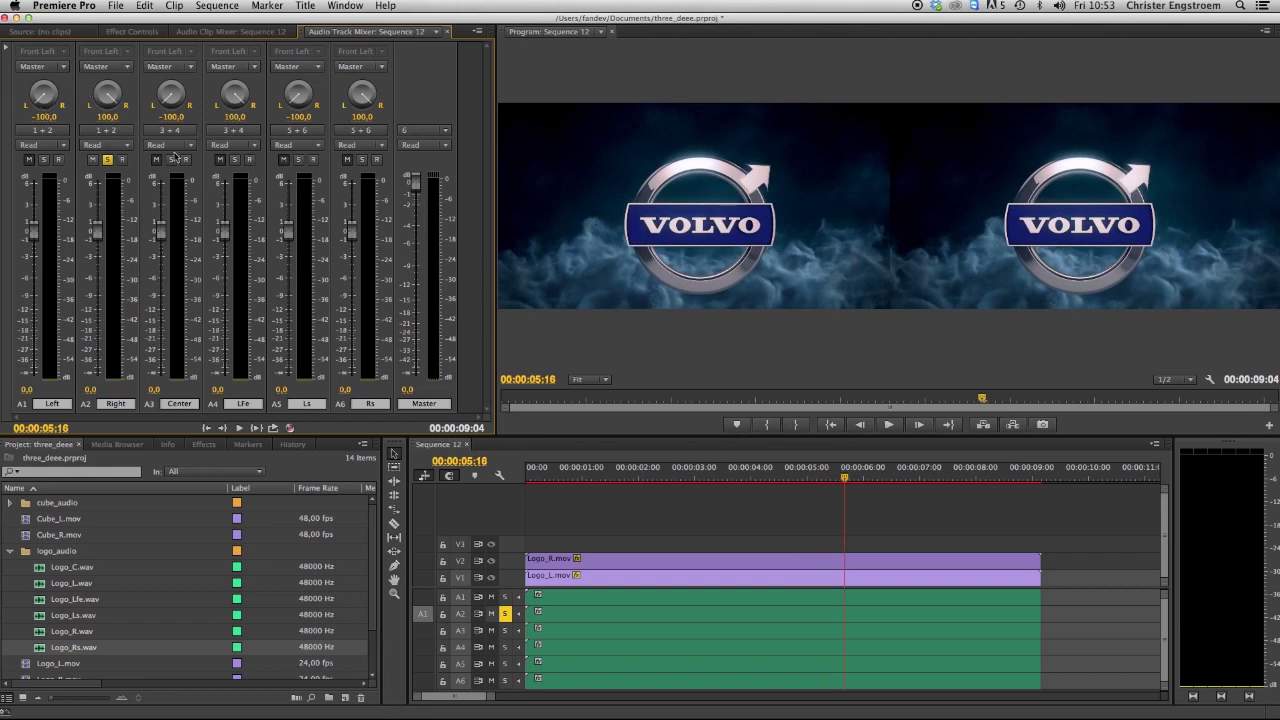
left_click(108, 161)
left_click(171, 161)
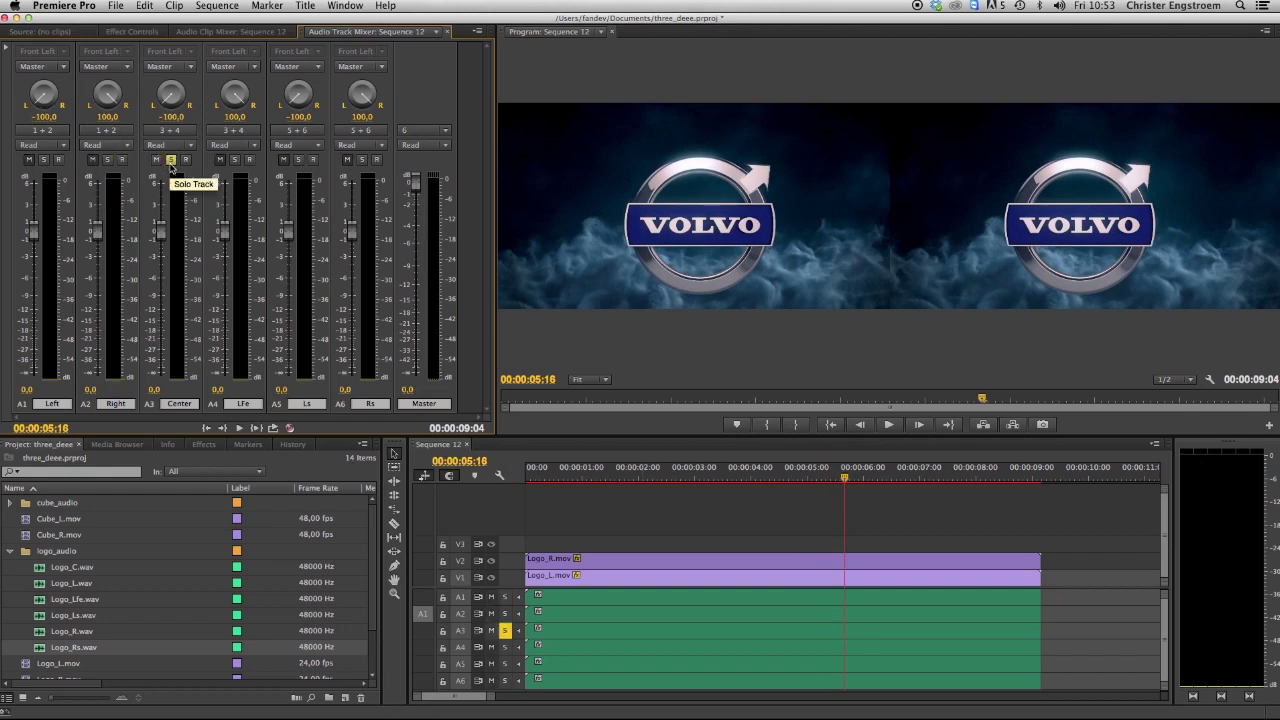
key("space")
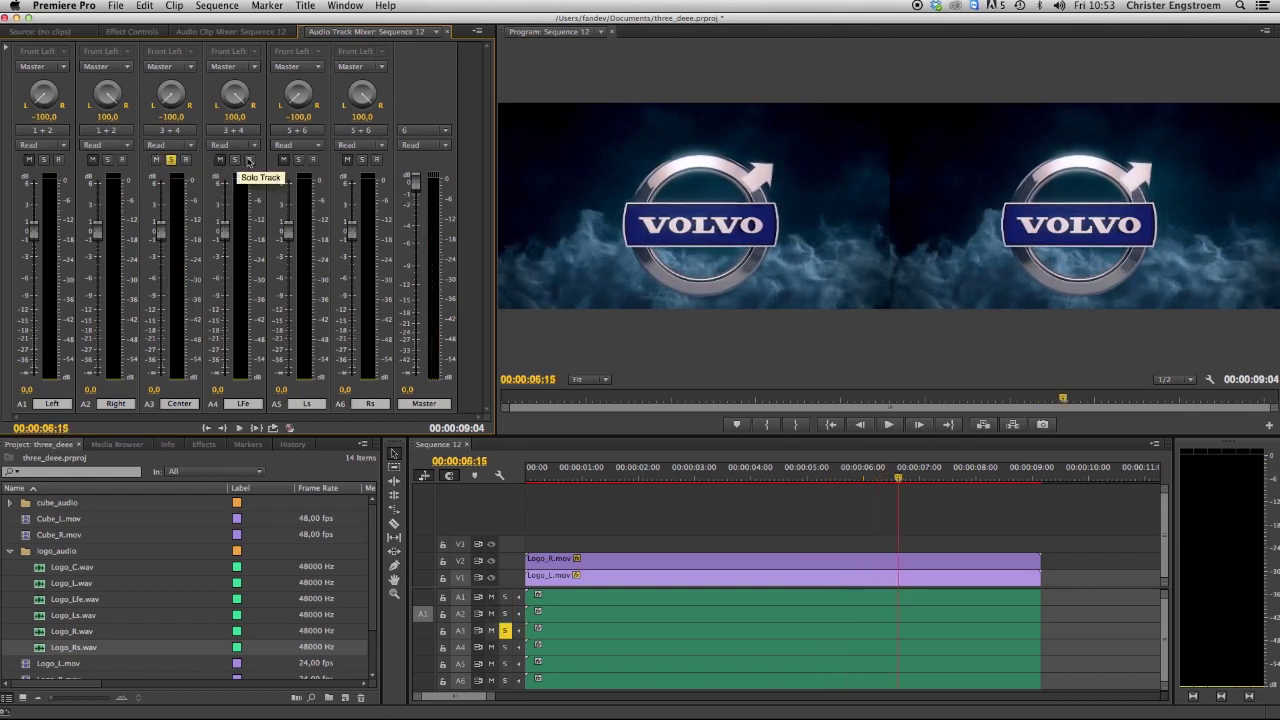
key("space")
left_click(172, 161)
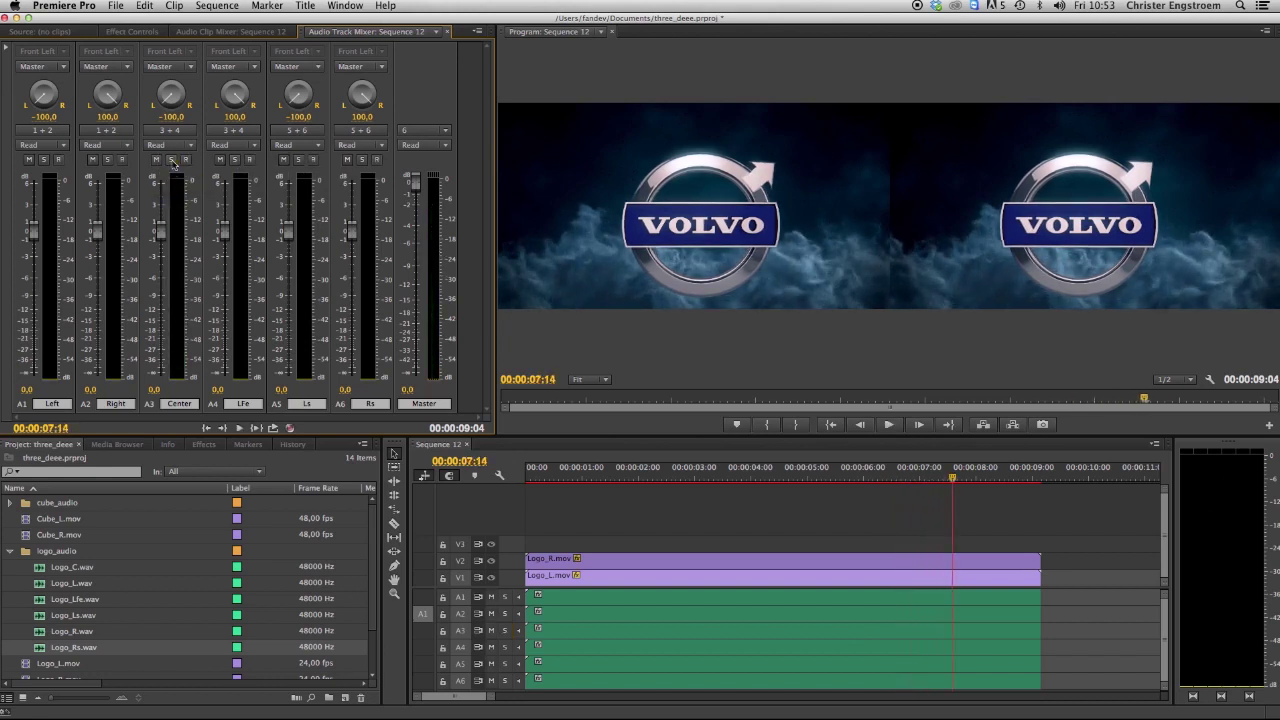
left_click(234, 160)
key("space")
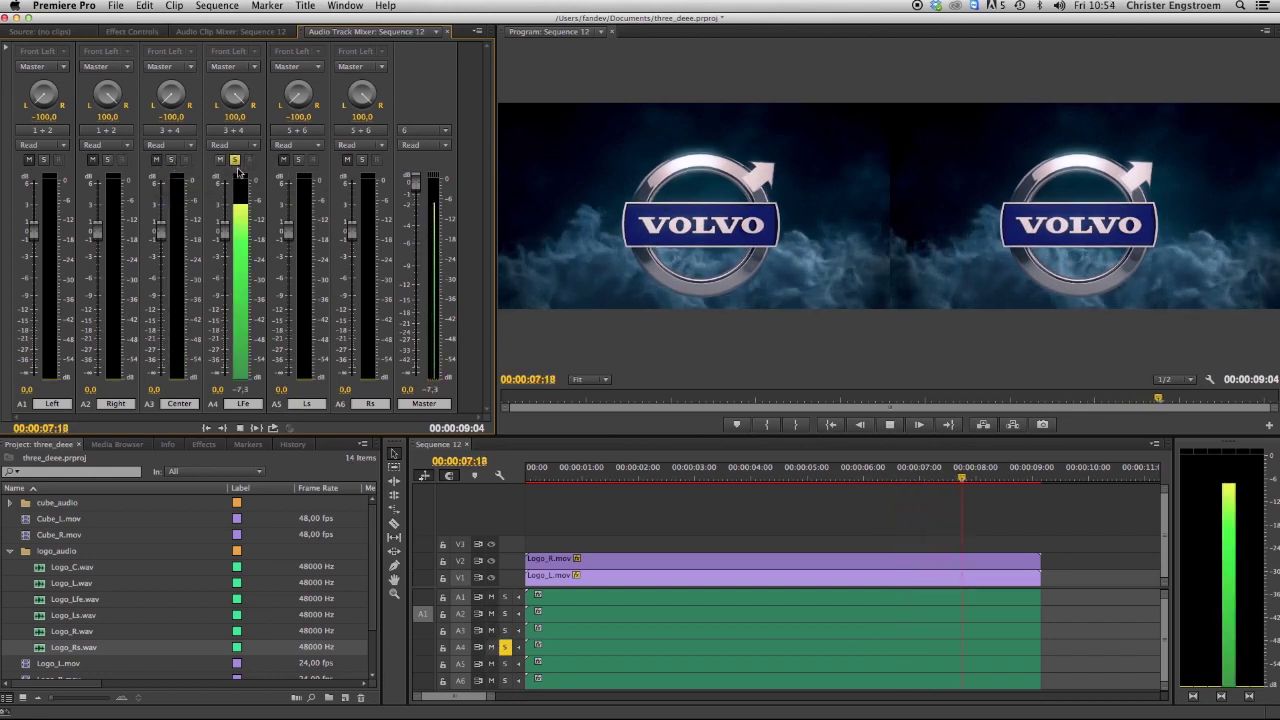
key("space")
left_click(234, 160)
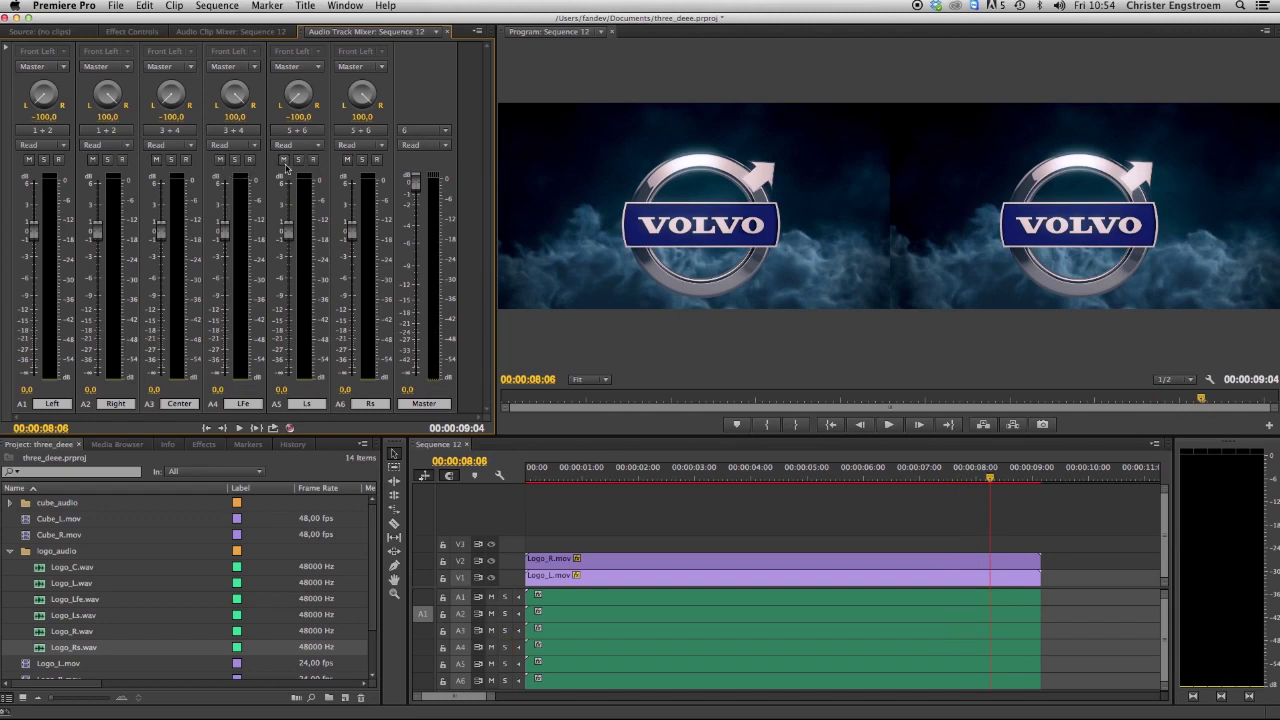
left_click(298, 160)
key("space")
key("space")
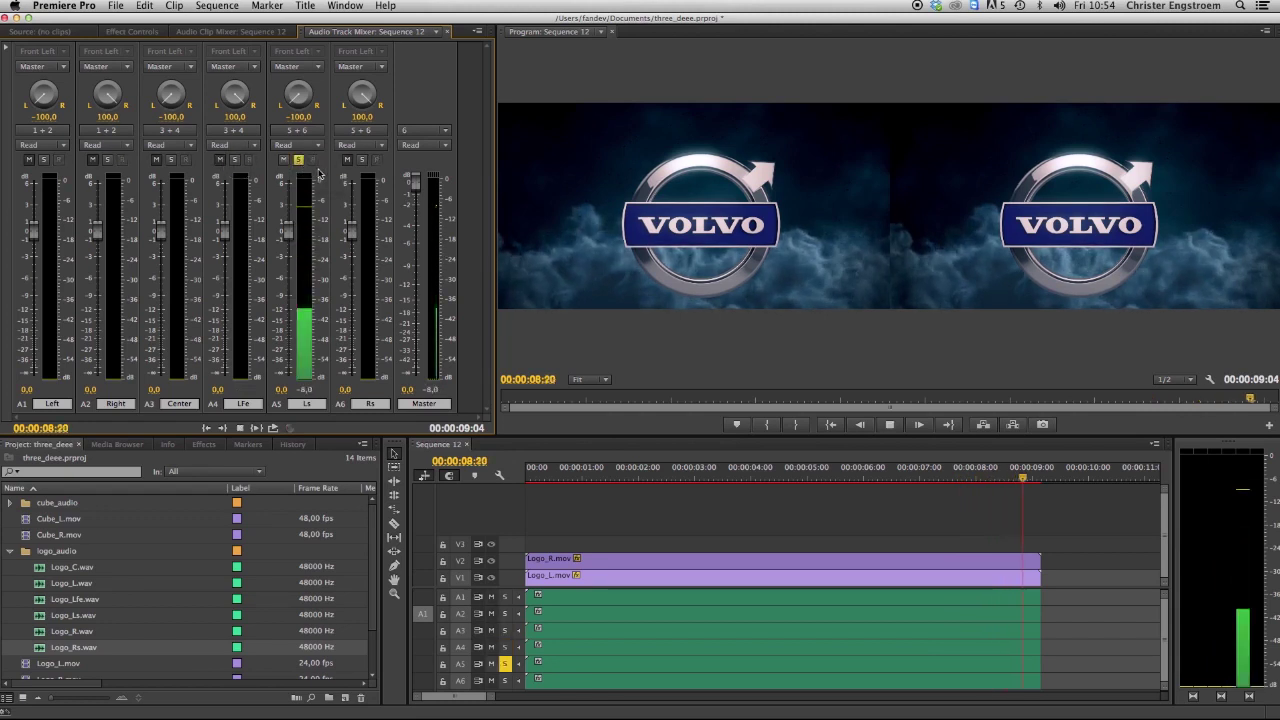
left_click(298, 160)
left_click(361, 160)
key("space")
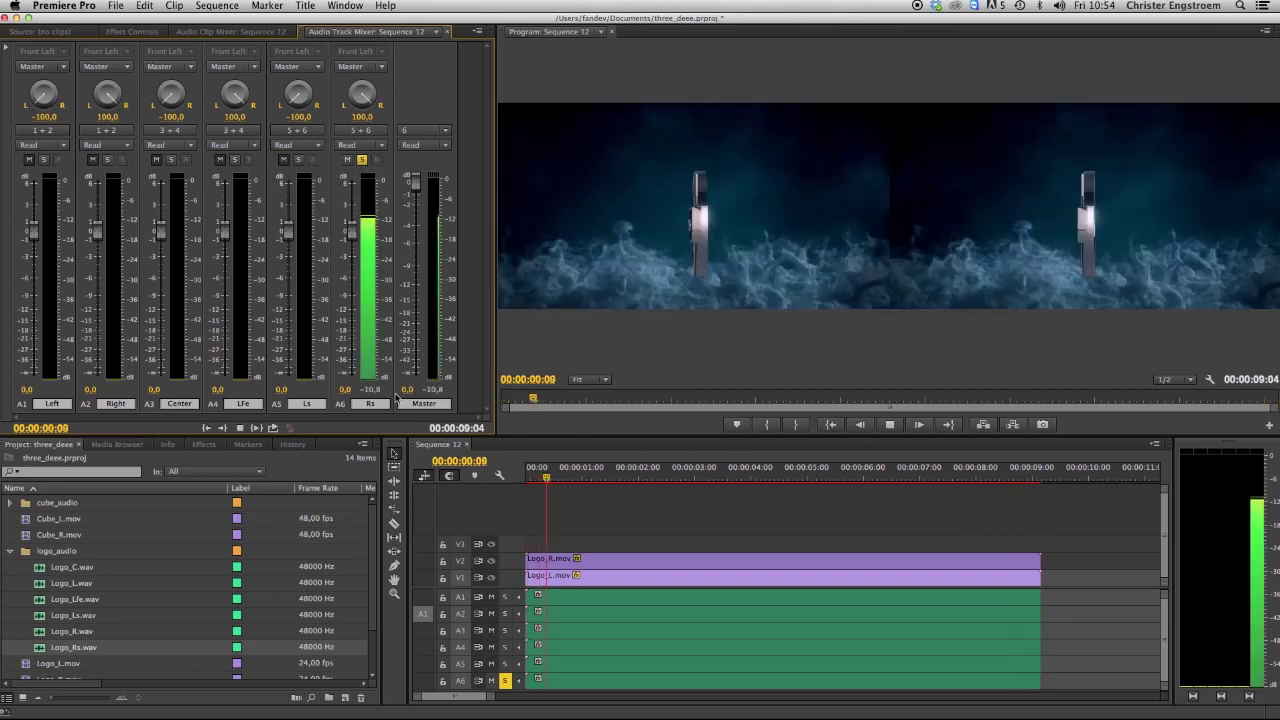
key("space")
left_click(362, 161)
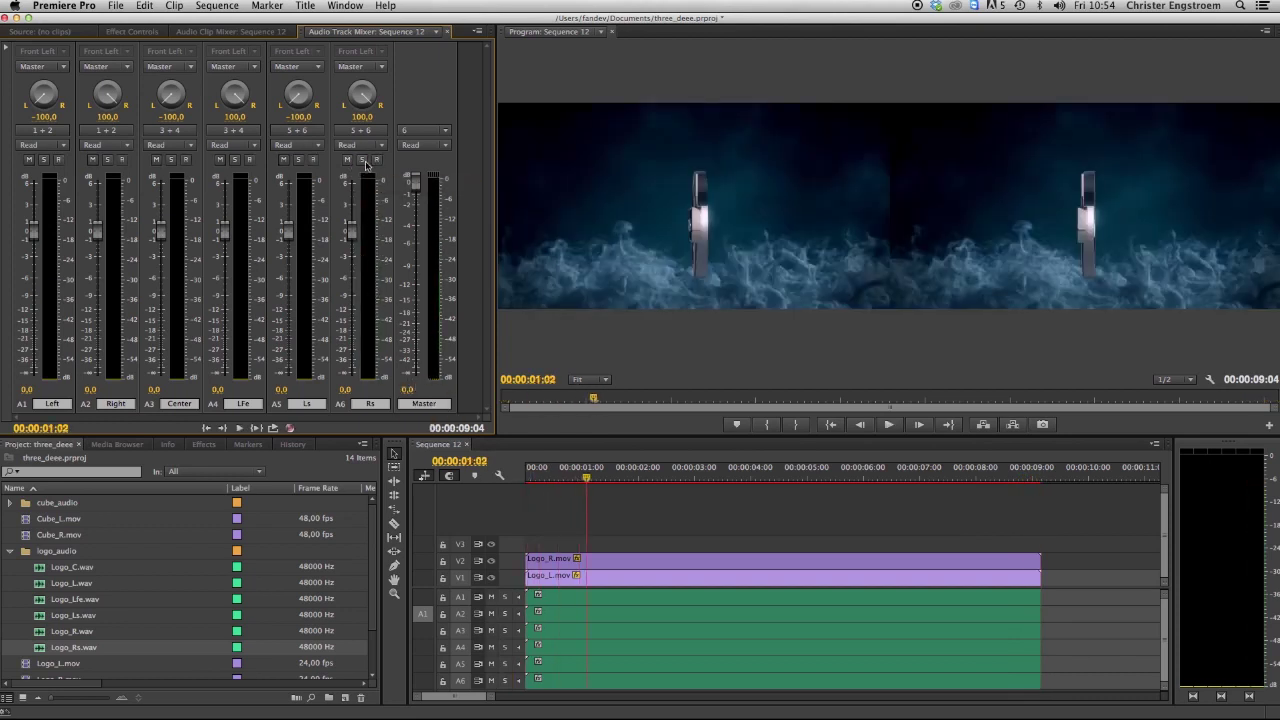
key("space")
key("space")
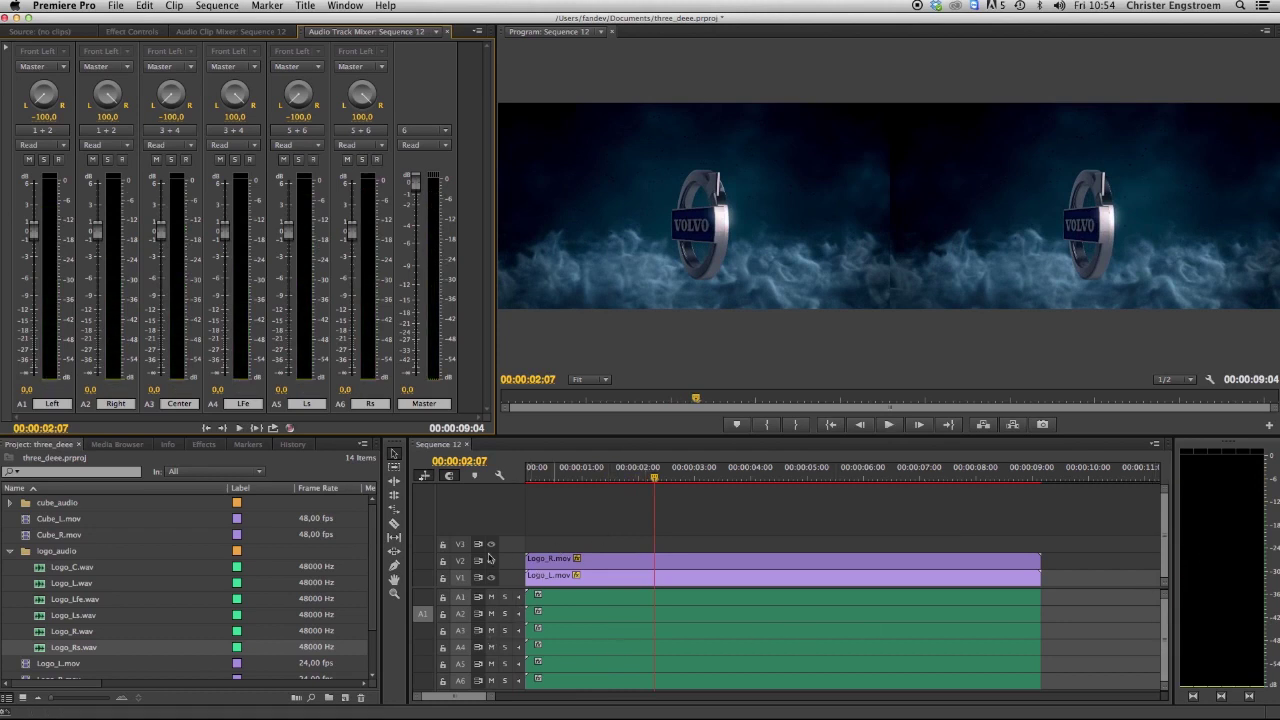
left_click(638, 523)
key("Right")
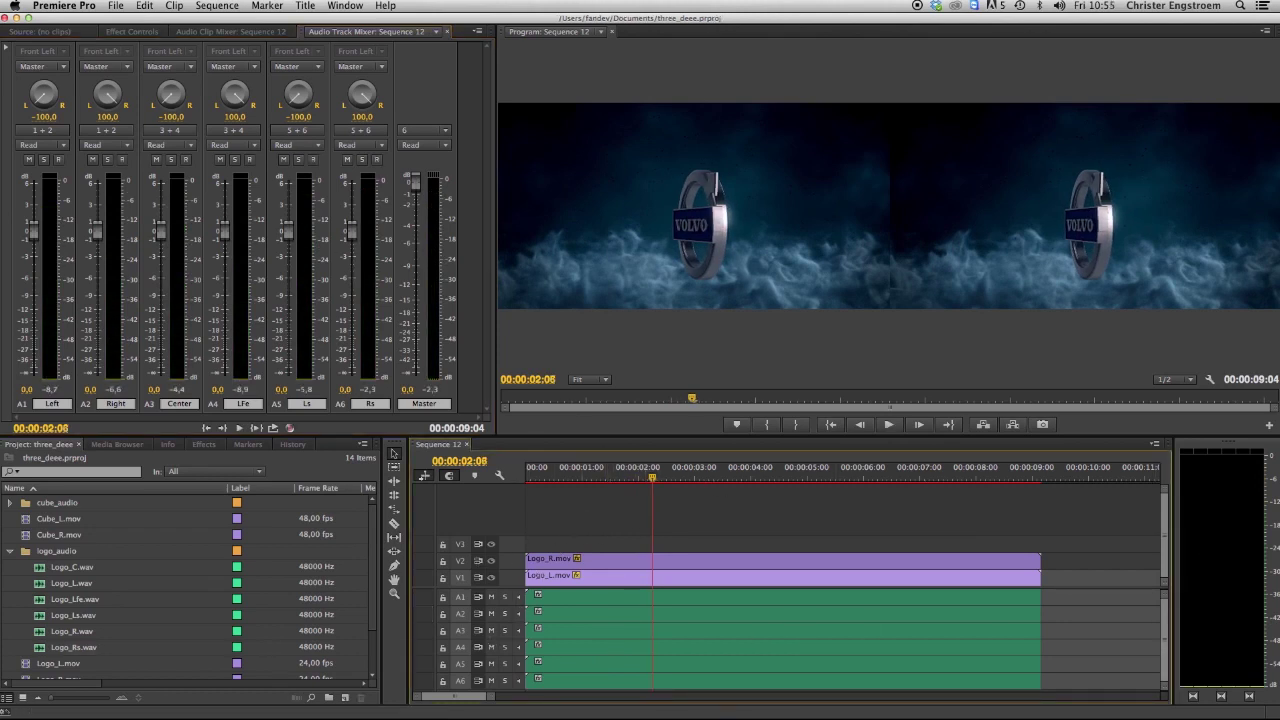
Open File > Export > Media for Sequence 12 and choose CuteDCP as the format
left_click(129, 7)
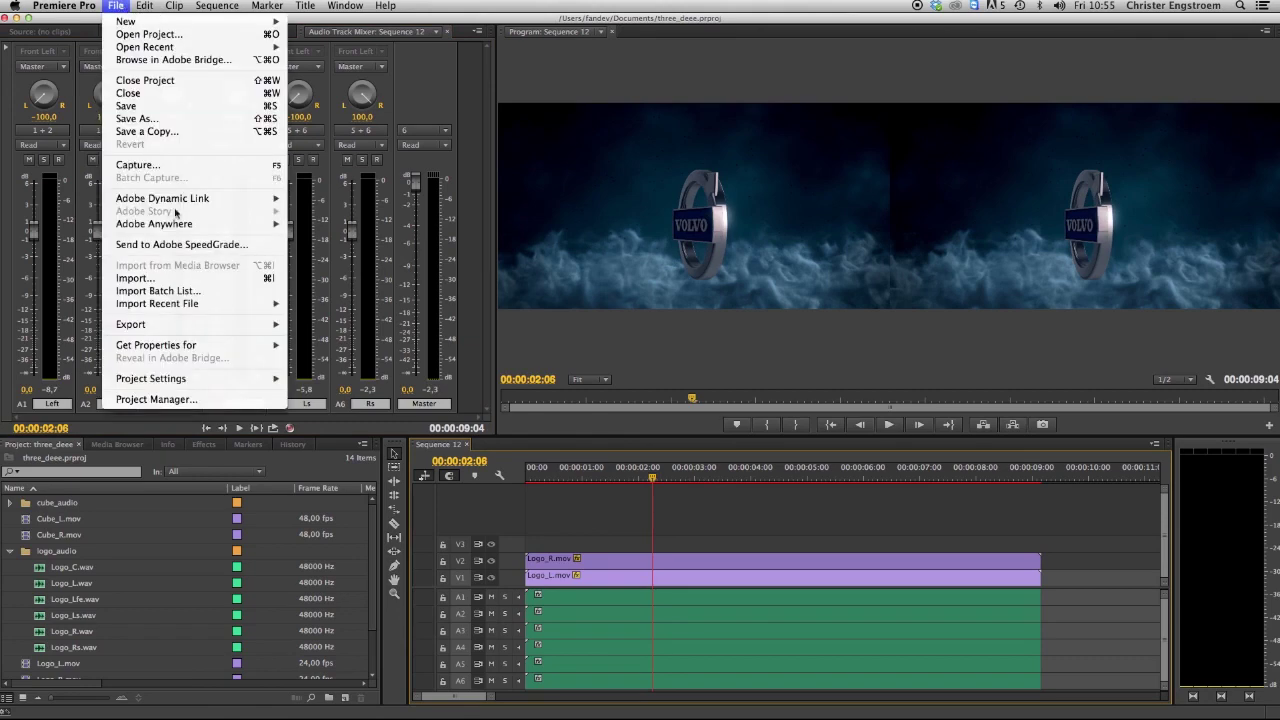
mouse_move(198, 330)
left_click(318, 324)
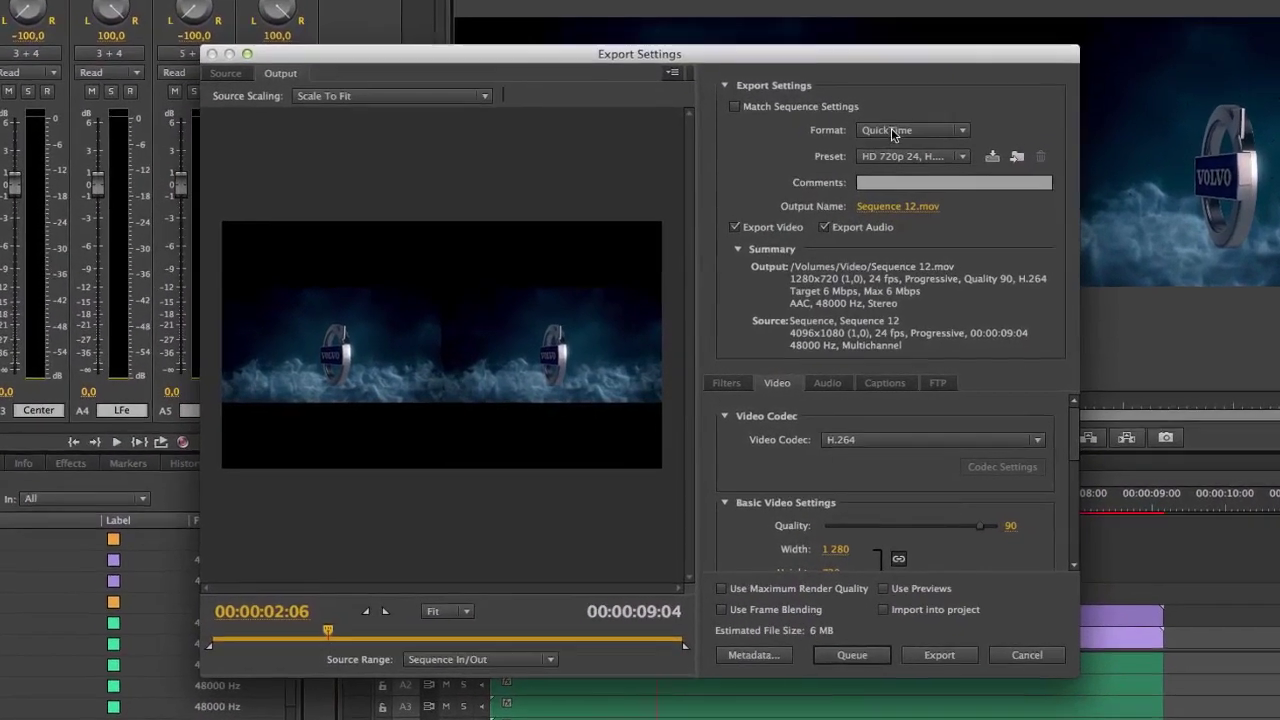
left_click(842, 187)
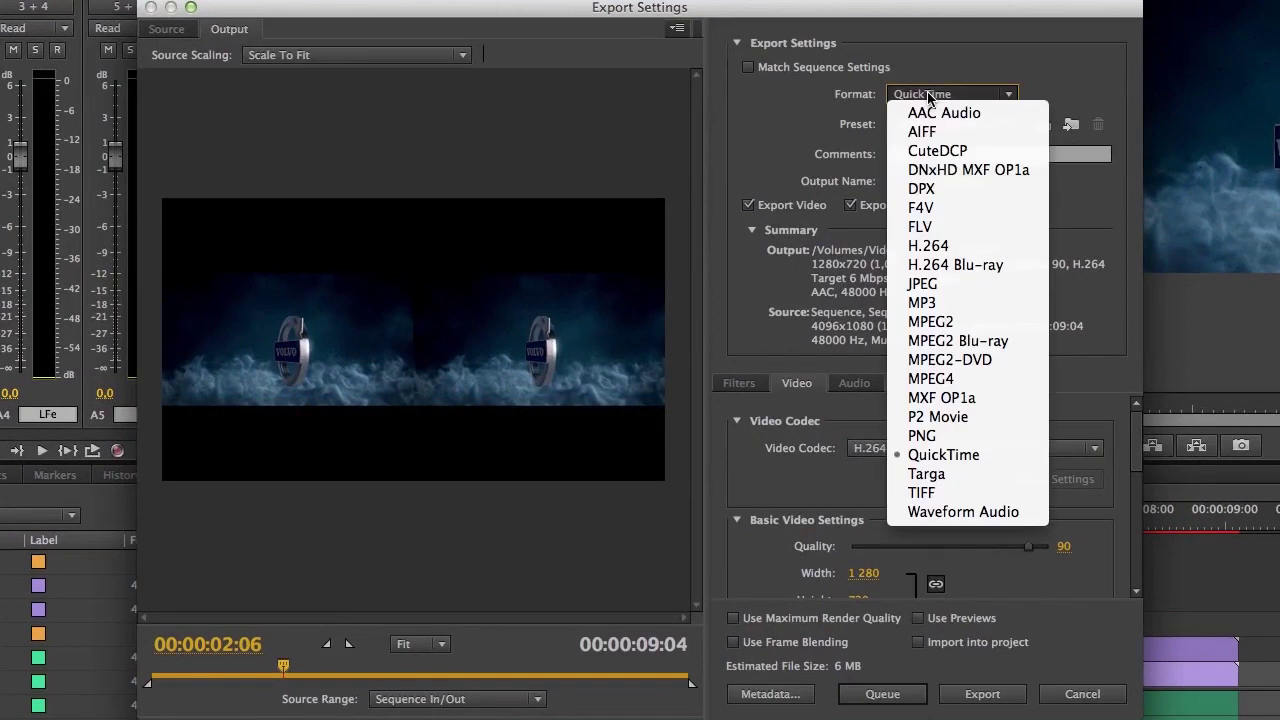
left_click(946, 153)
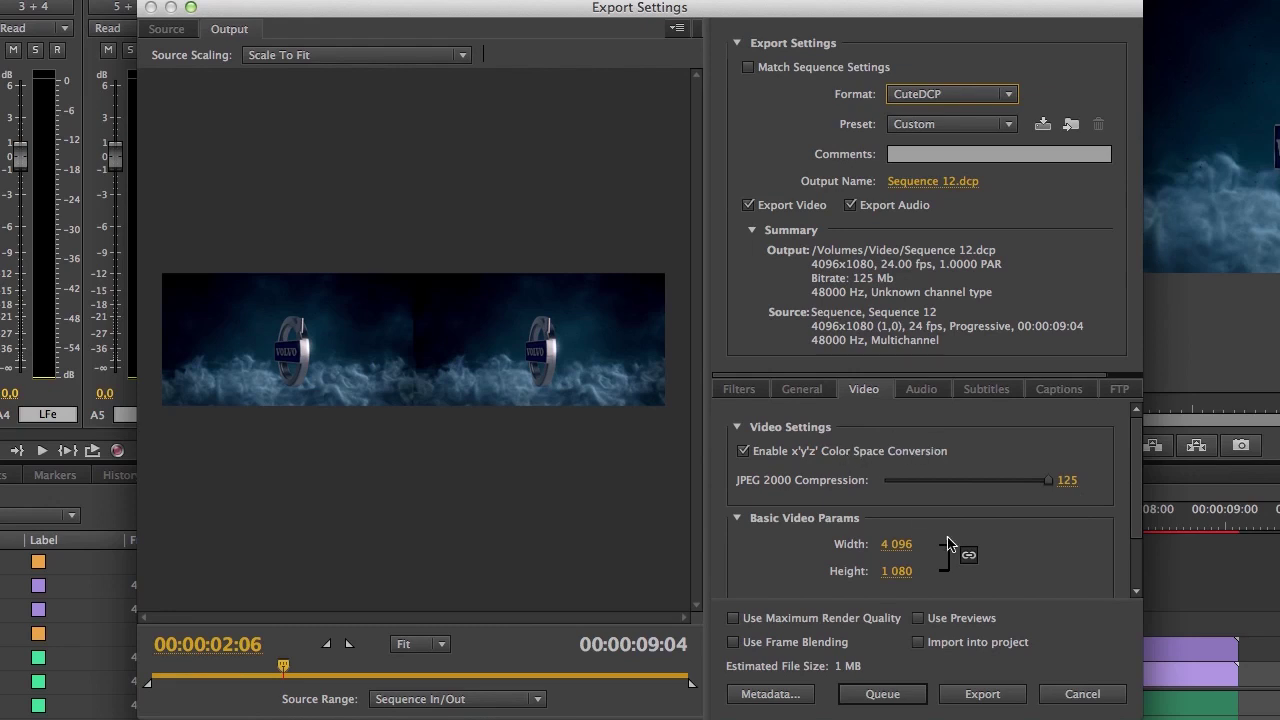
mouse_move(1140, 500)
left_mouse_down()
mouse_move(1137, 486)
mouse_move(1137, 571)
mouse_move(1137, 480)
left_mouse_up()
In the Title Helper, enter film title LOGO-3D with content type Trailer (TRL)
left_click(804, 394)
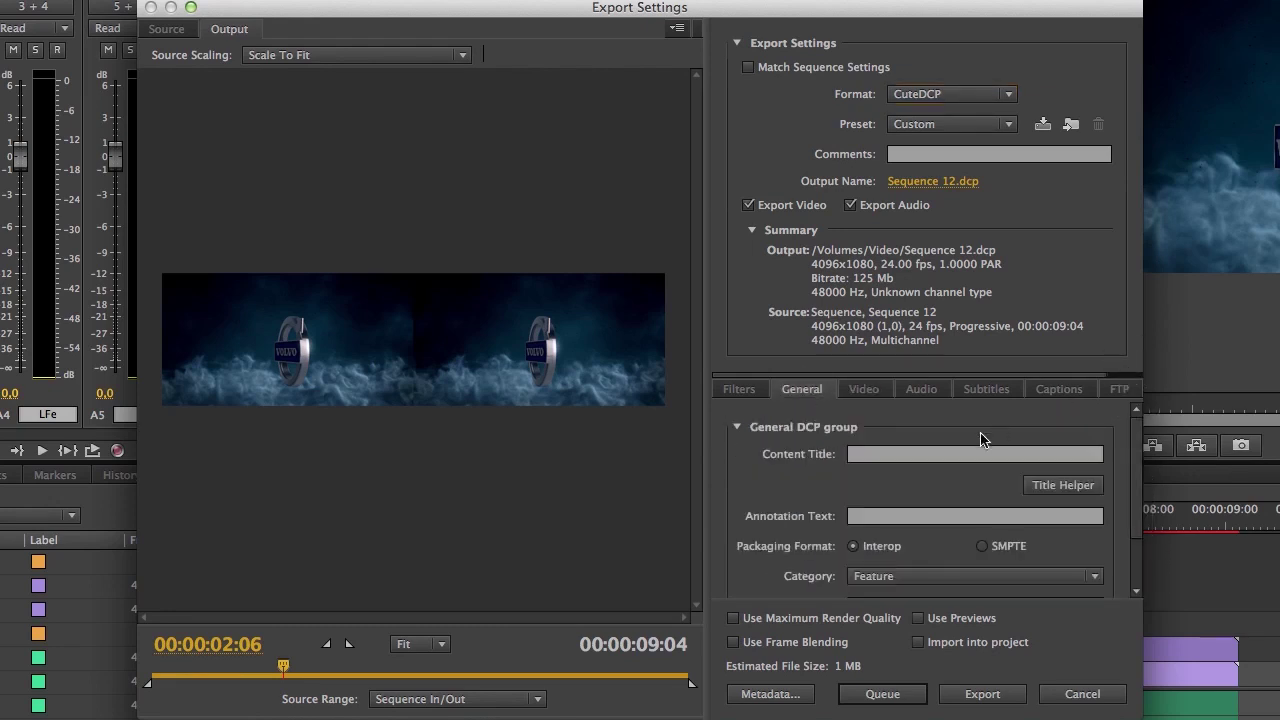
left_click(1066, 486)
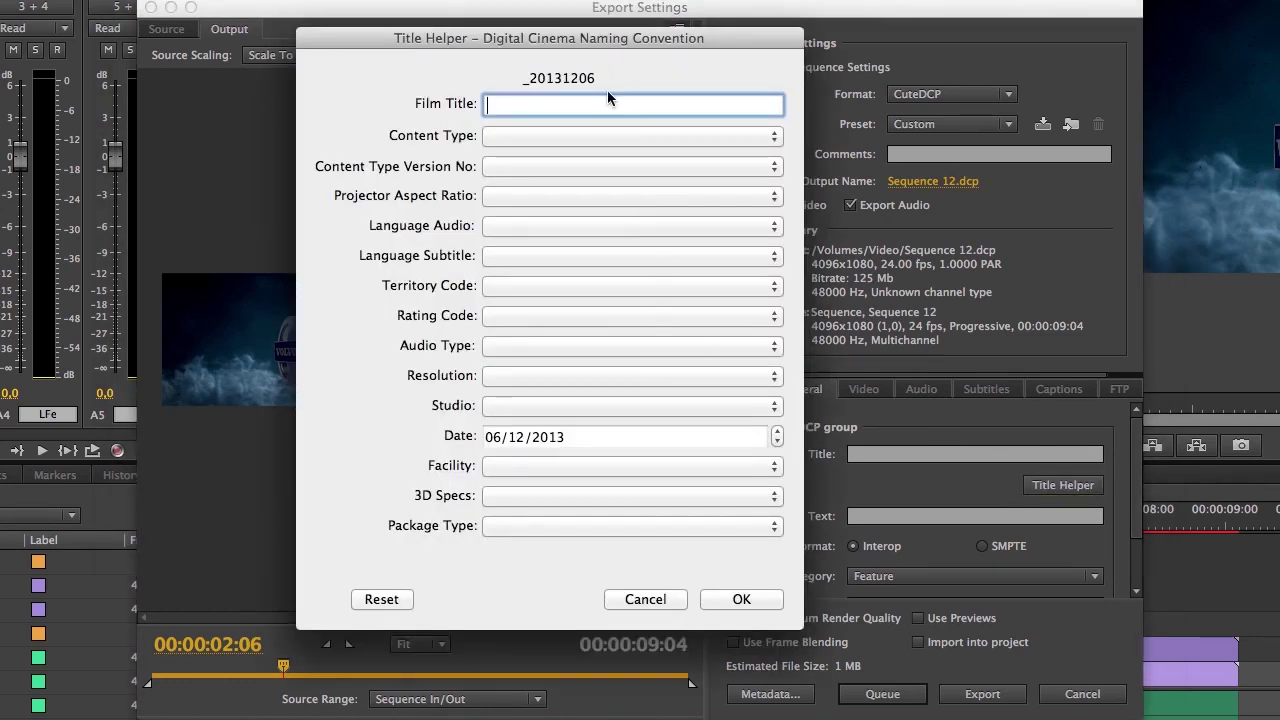
type("LOGO-3D")
left_click(577, 136)
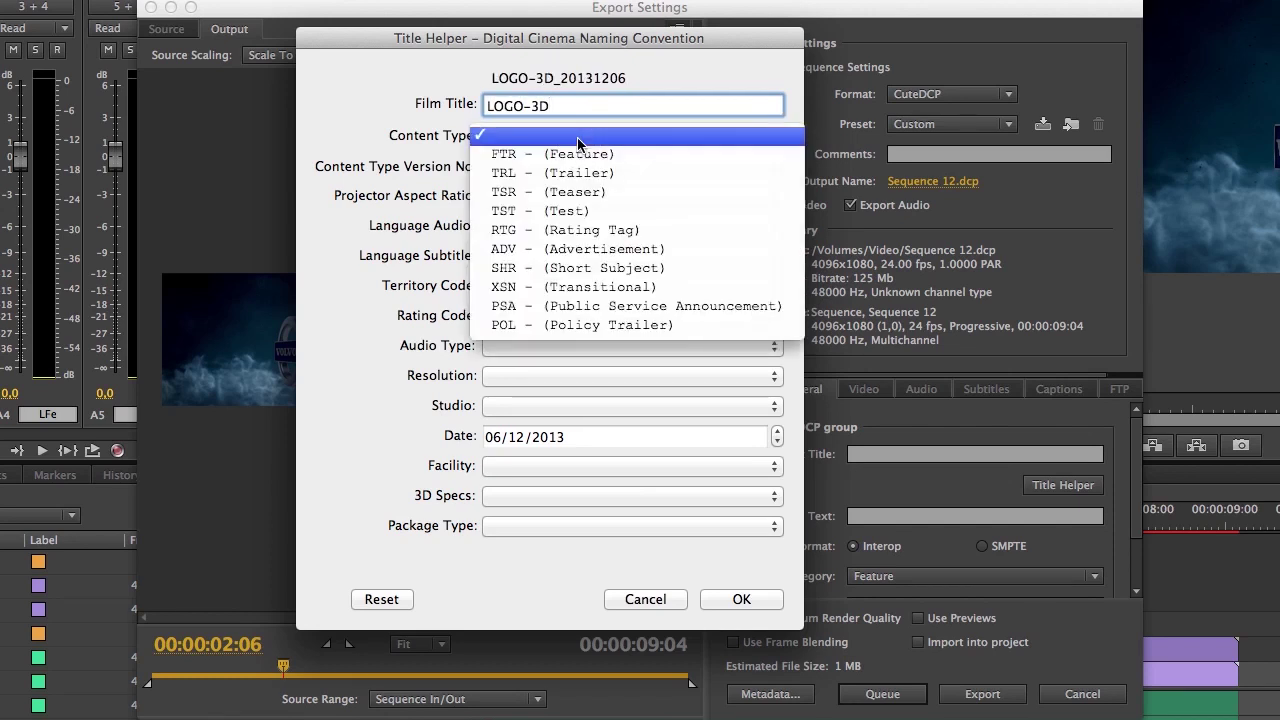
left_click(582, 175)
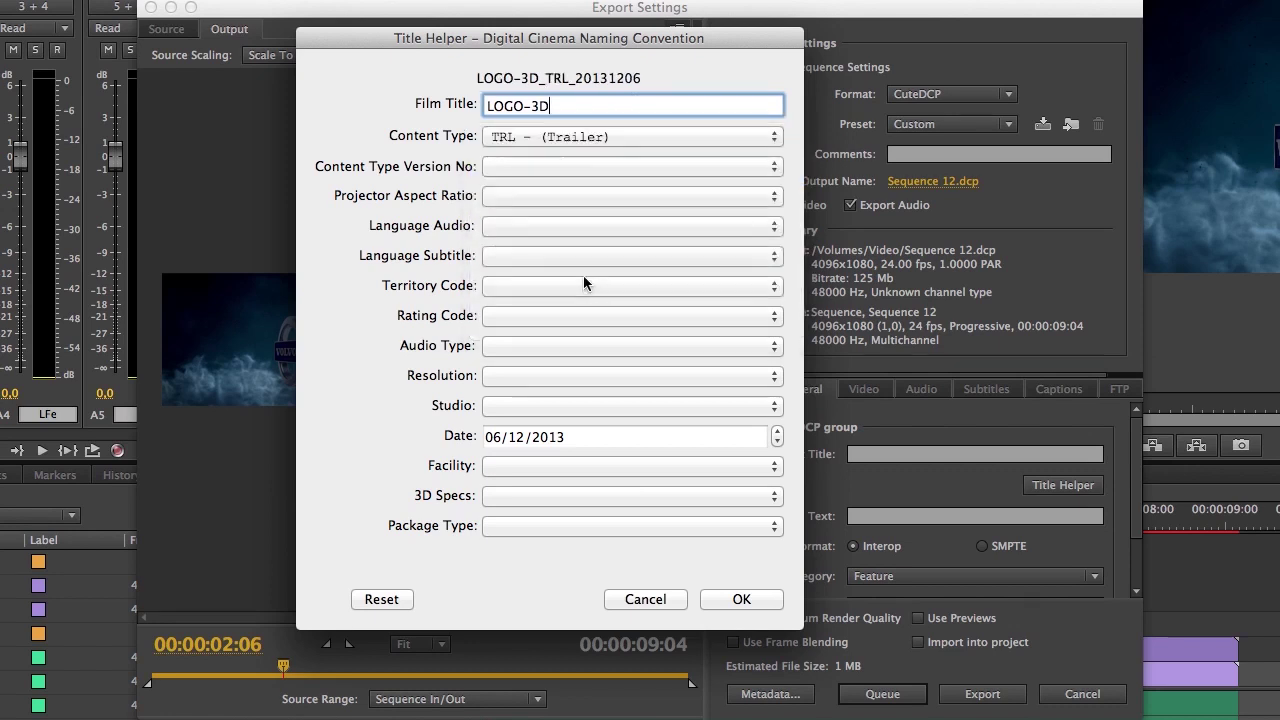
Set aspect C Full 1.90:1, audio 5.1, Original Version, 3D Interop, and apply the title
left_click(531, 196)
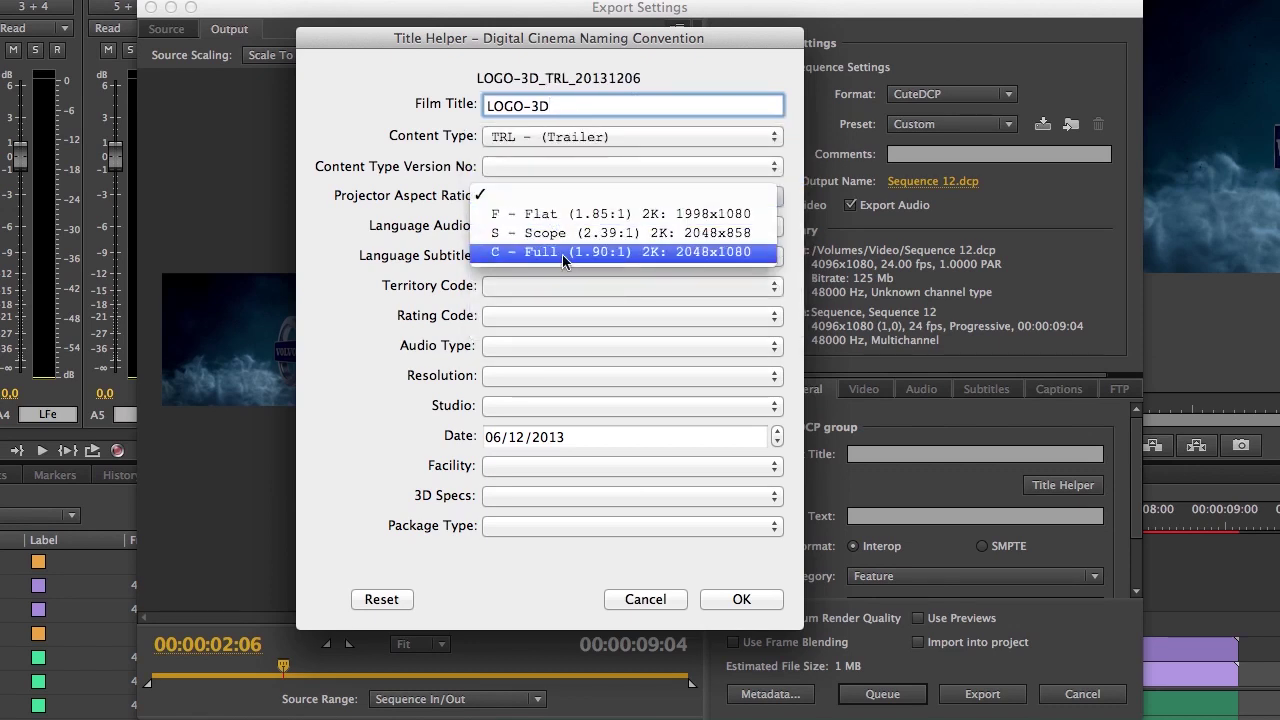
left_click(603, 253)
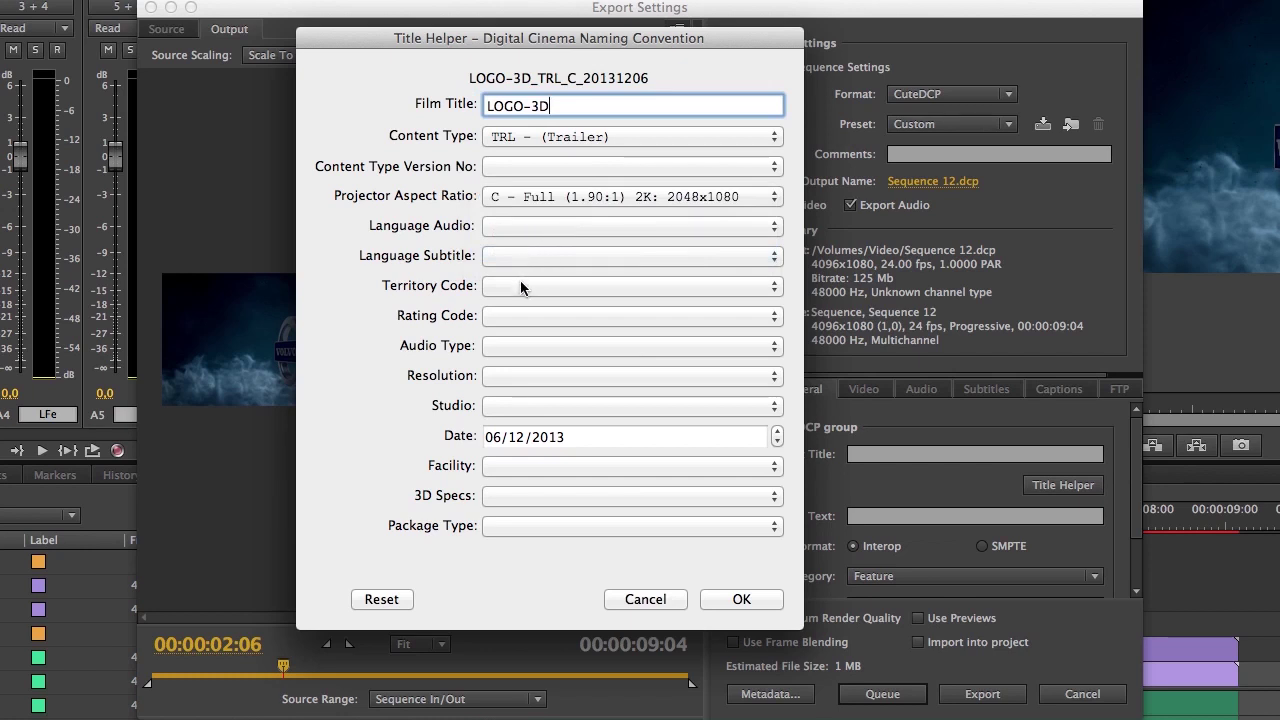
left_click(521, 349)
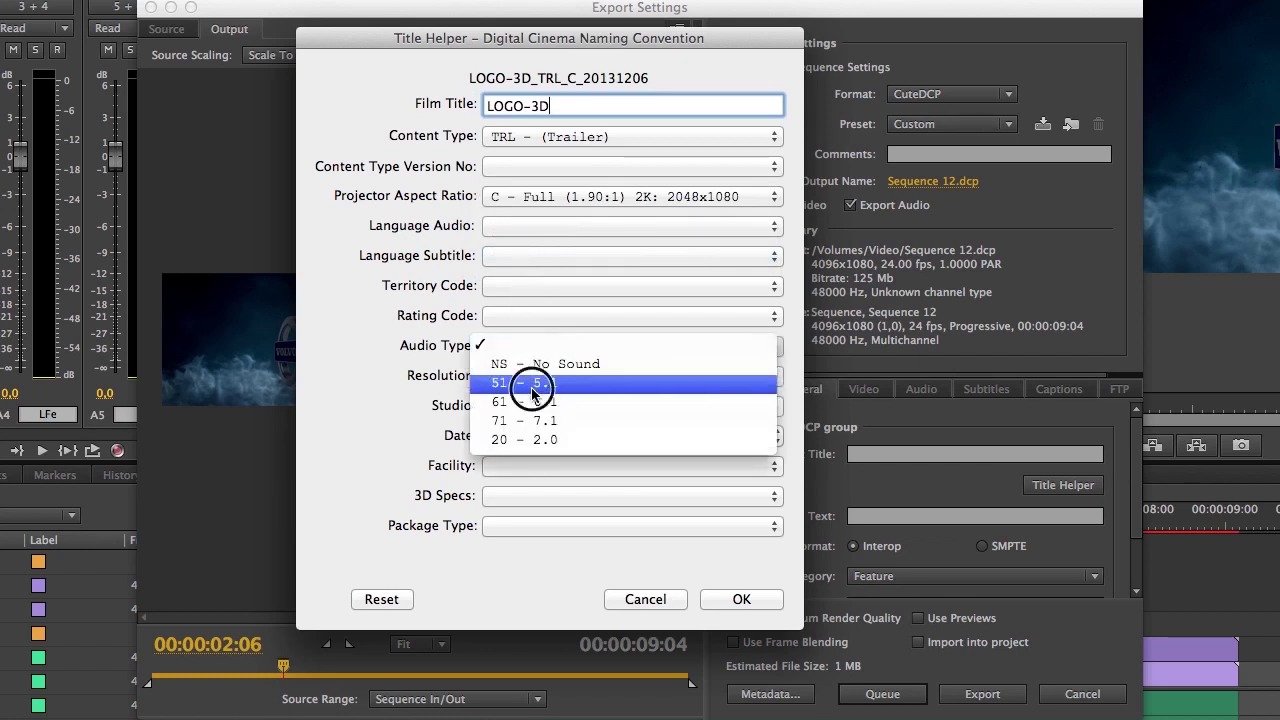
left_click(532, 386)
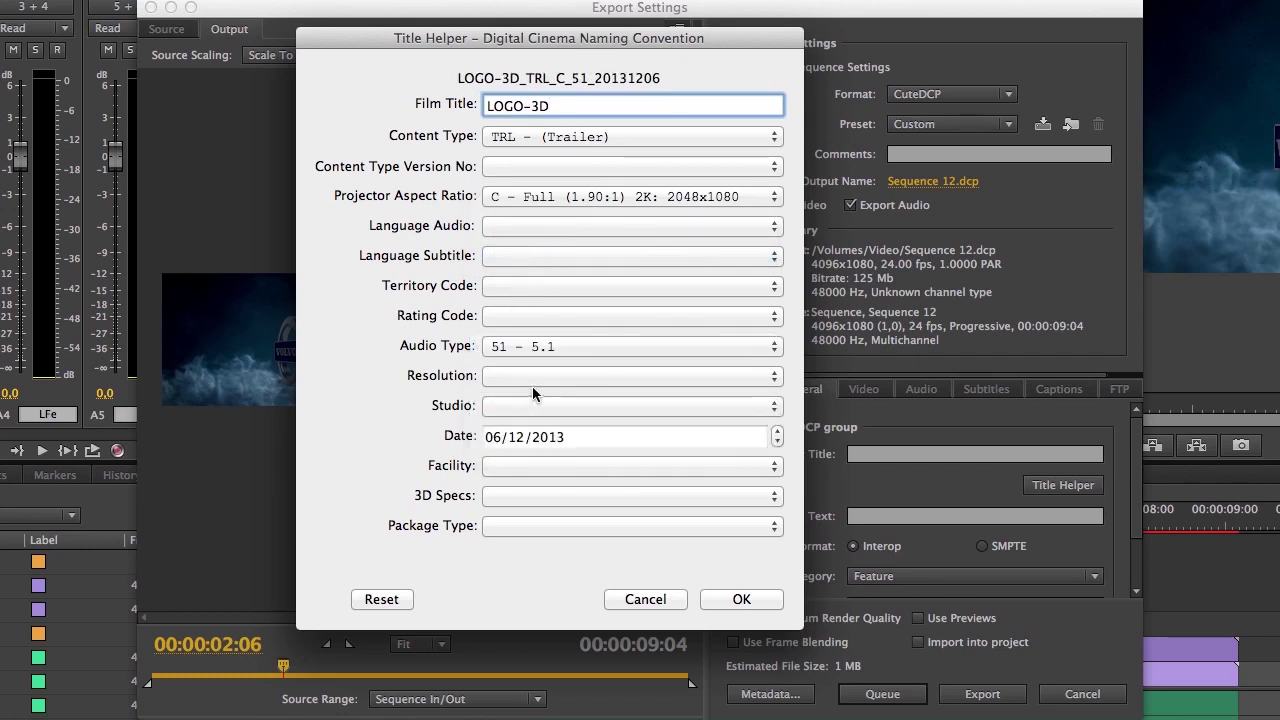
left_click(535, 524)
left_click(557, 553)
left_click(559, 496)
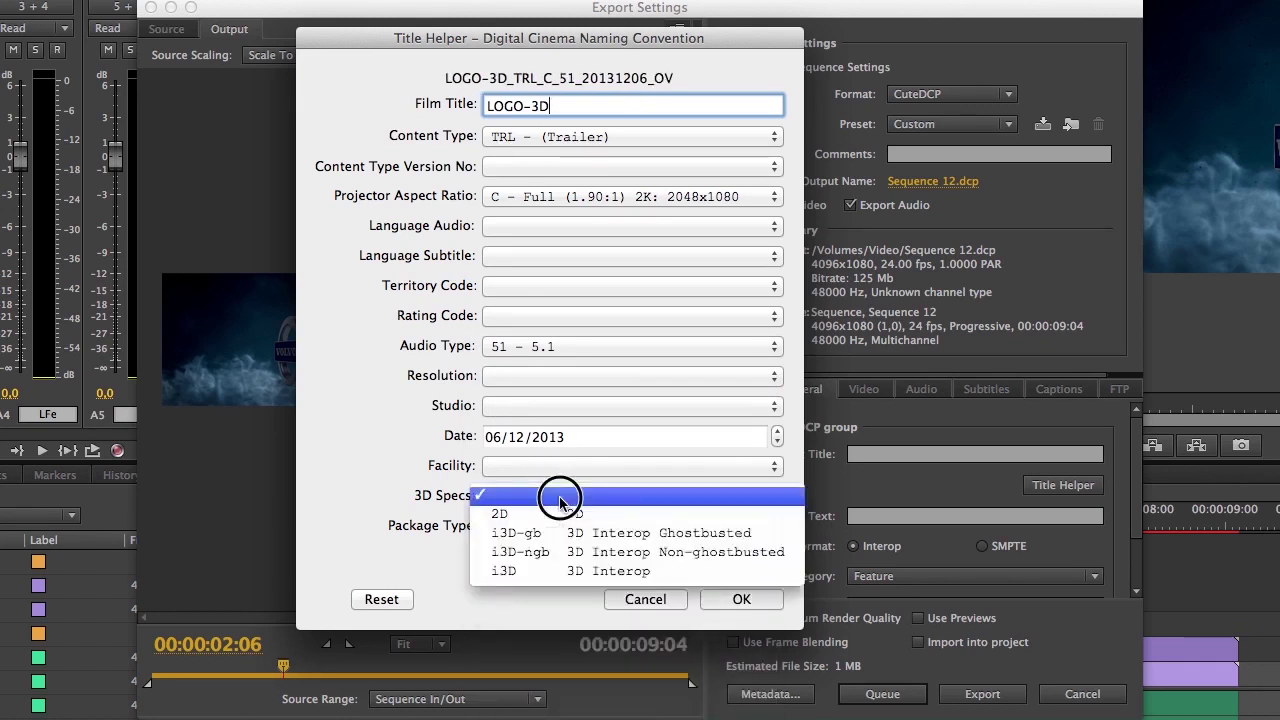
left_click(650, 571)
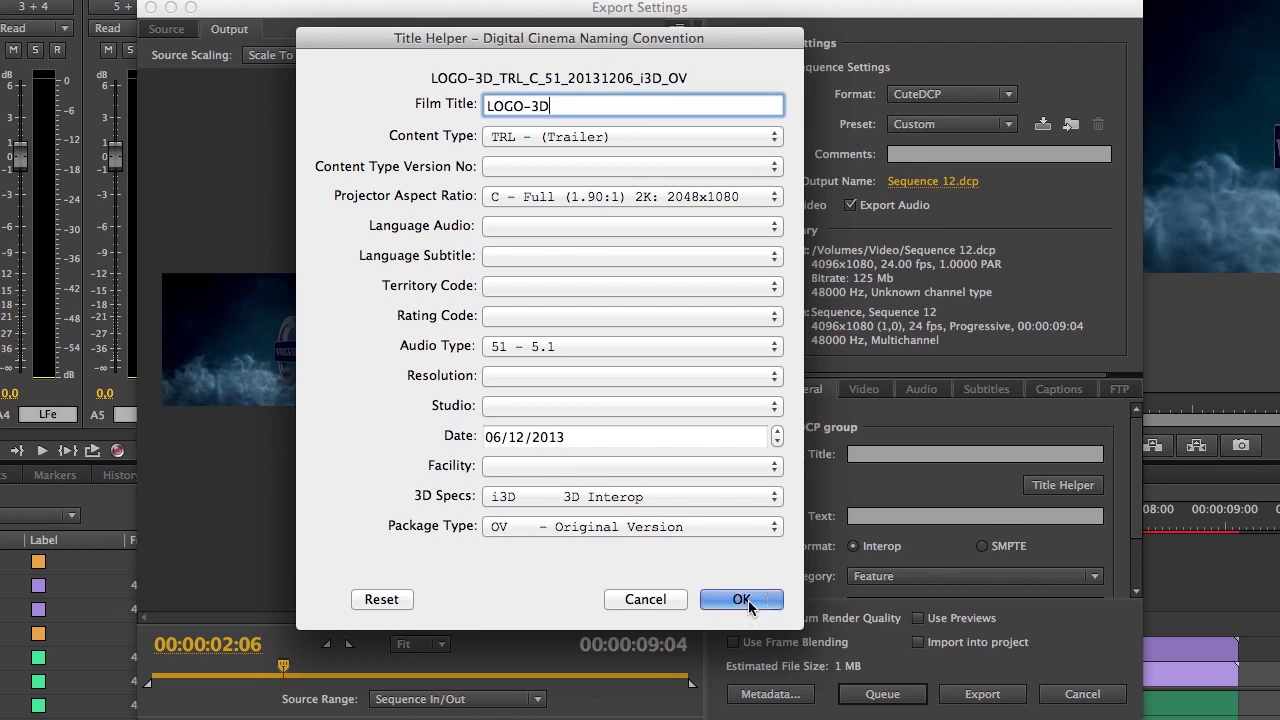
left_click(742, 600)
Name the output file LOGO-3D_TRL_C_51_20131206_i3D_OV by pasting the content title
triple_click(1086, 459)
key("super+c")
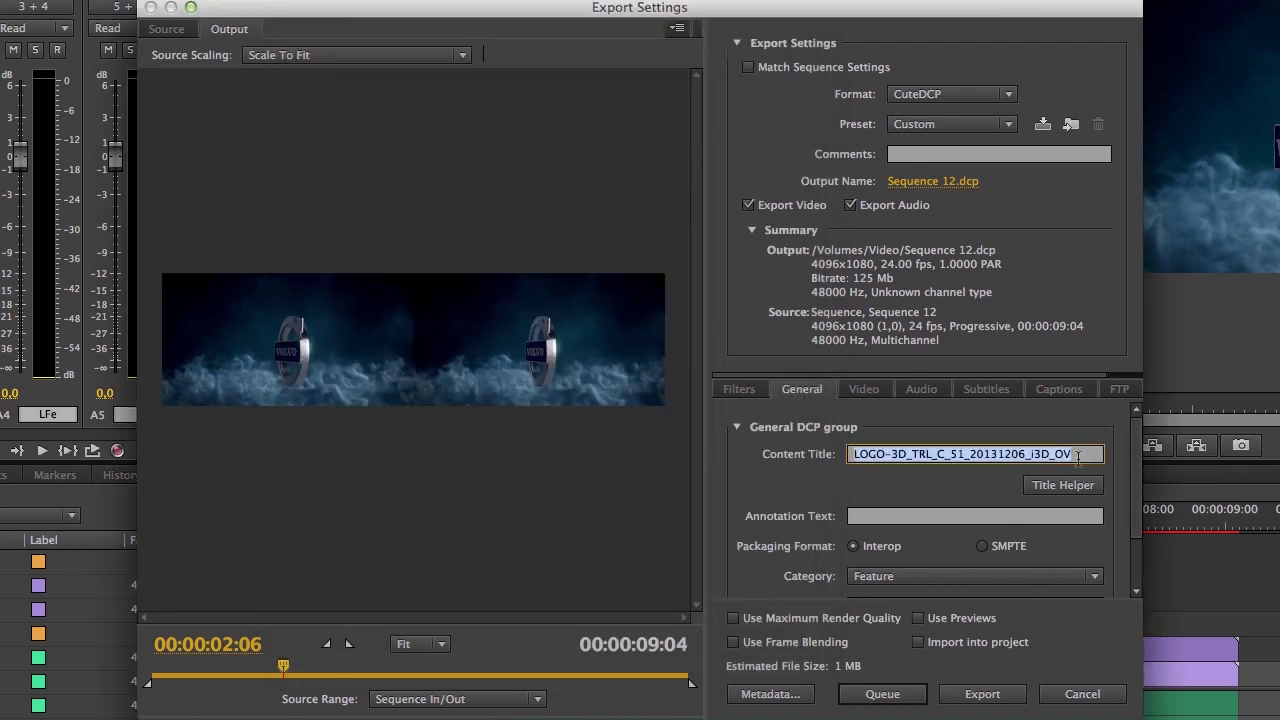
left_click(950, 182)
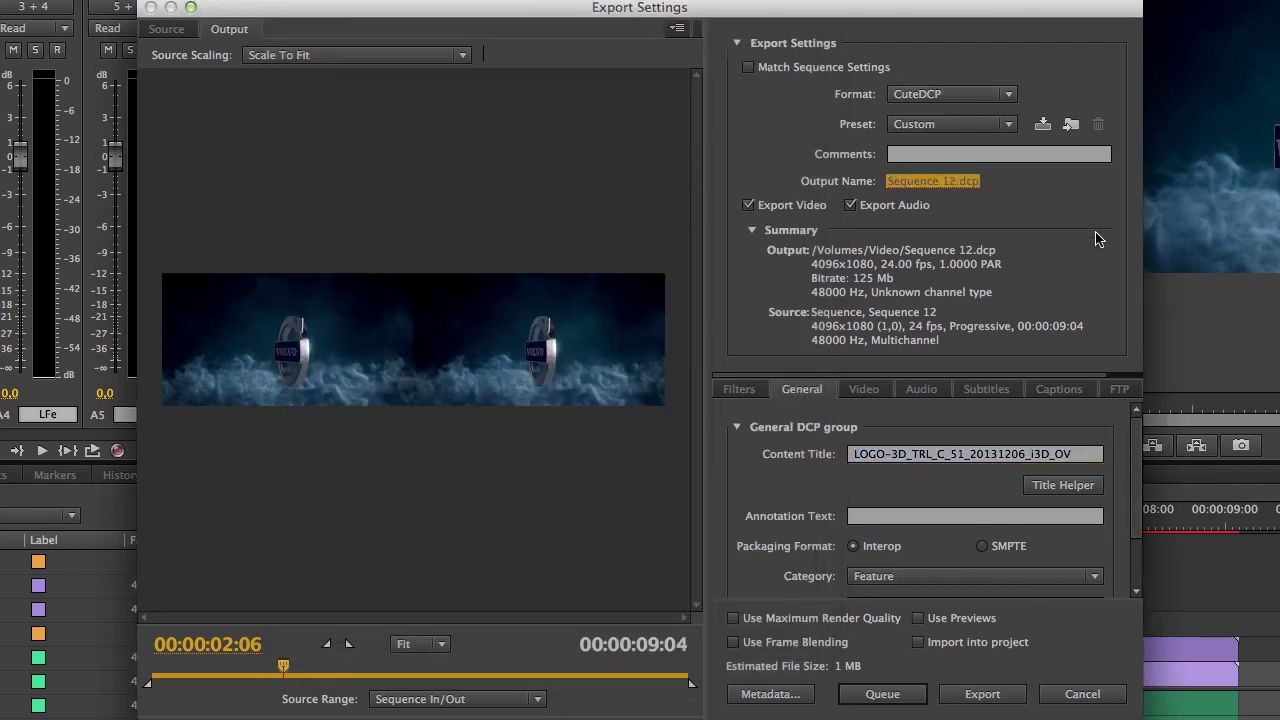
key("super+v")
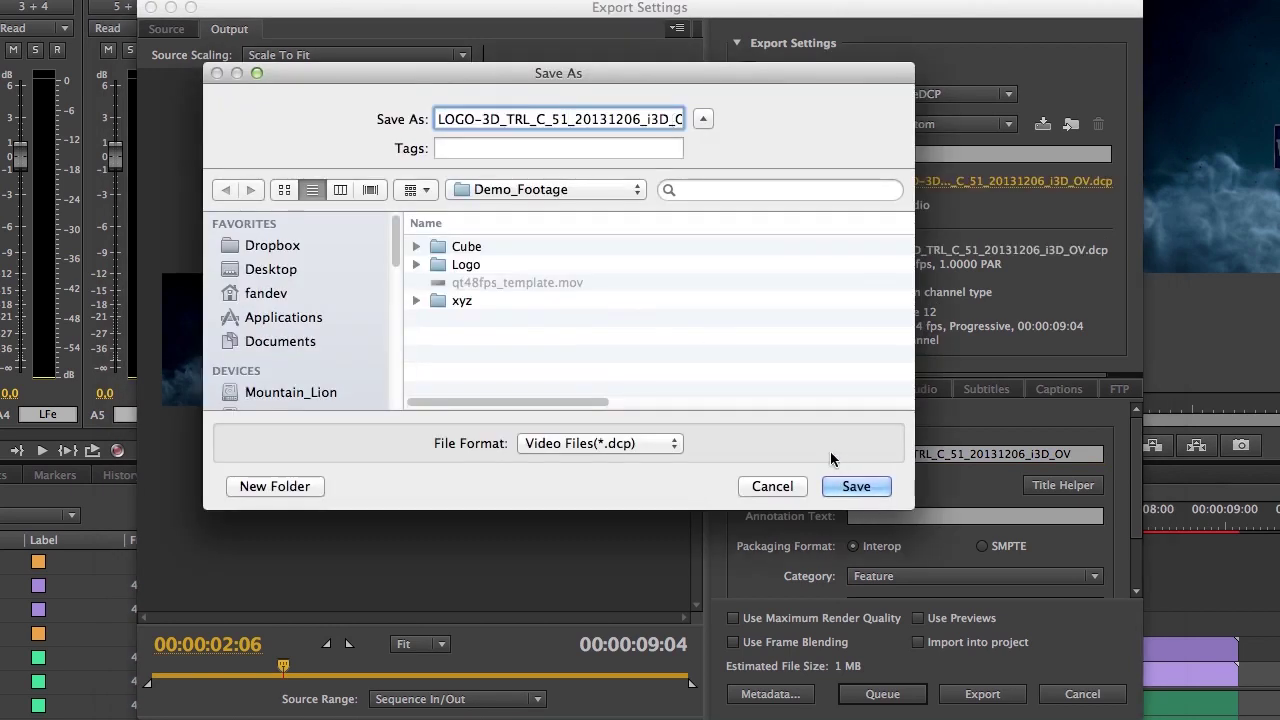
left_click(857, 487)
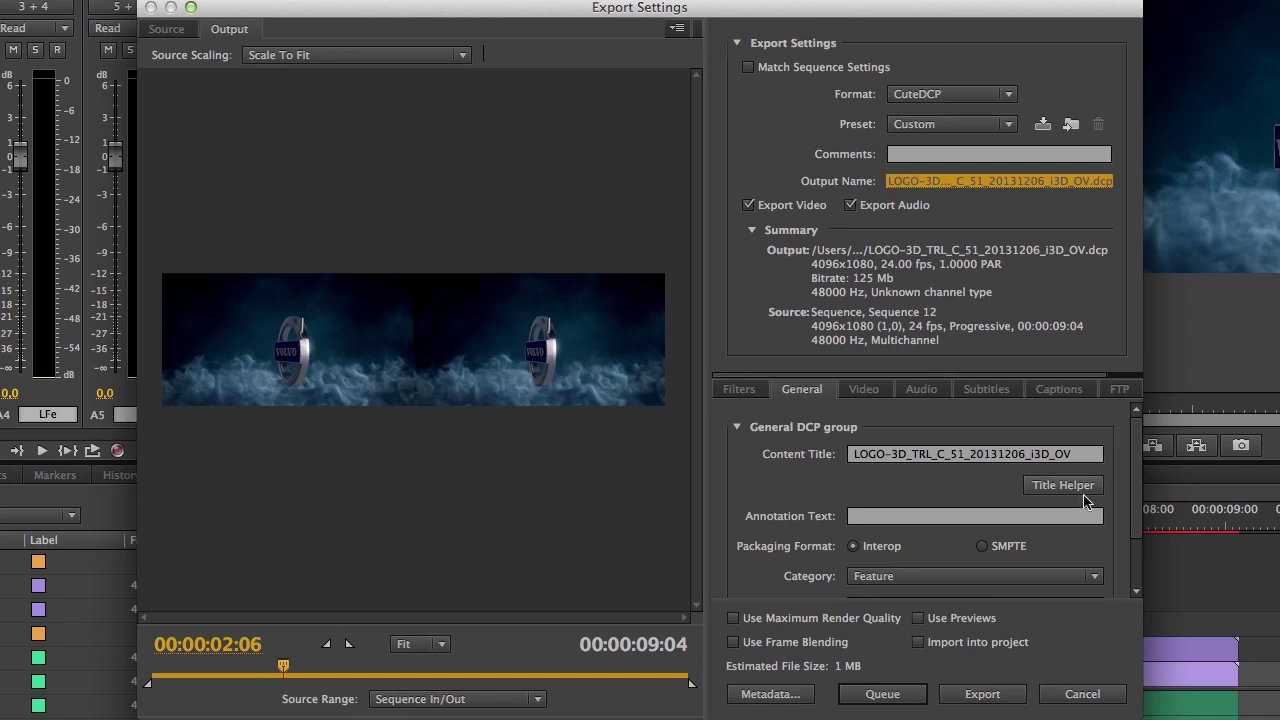
left_click(1141, 447)
mouse_move(1141, 447)
left_mouse_down()
mouse_move(1140, 486)
mouse_move(1141, 438)
left_mouse_up()
Set audio to 5.1 channels in L-R-C-LFE-LS-RS order and start the CuteDCP export
left_click(916, 392)
left_click(897, 490)
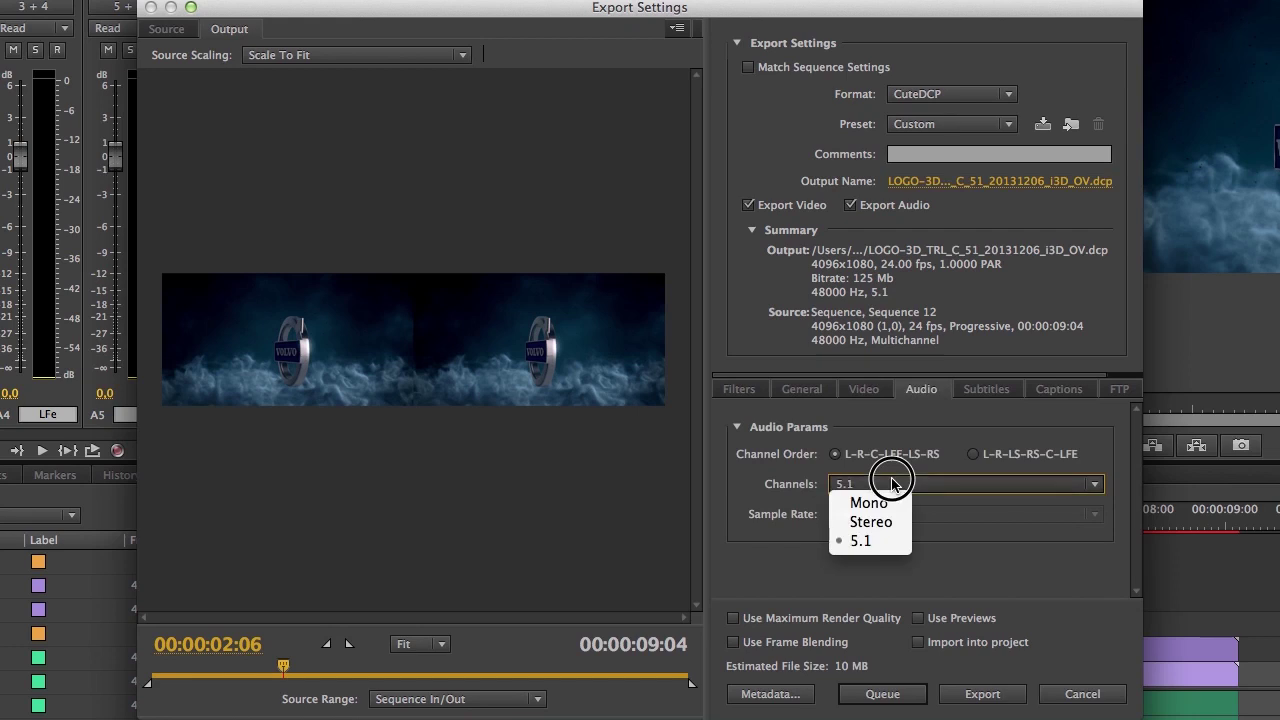
left_click(866, 540)
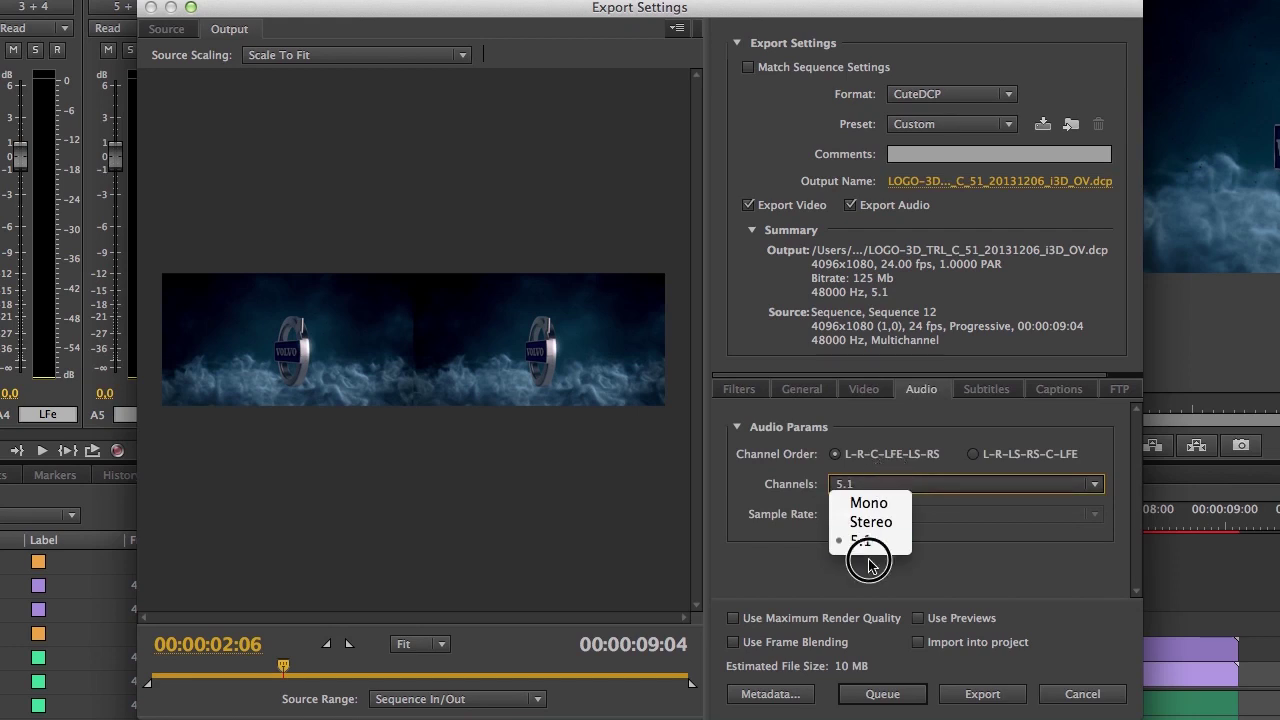
left_click(856, 463)
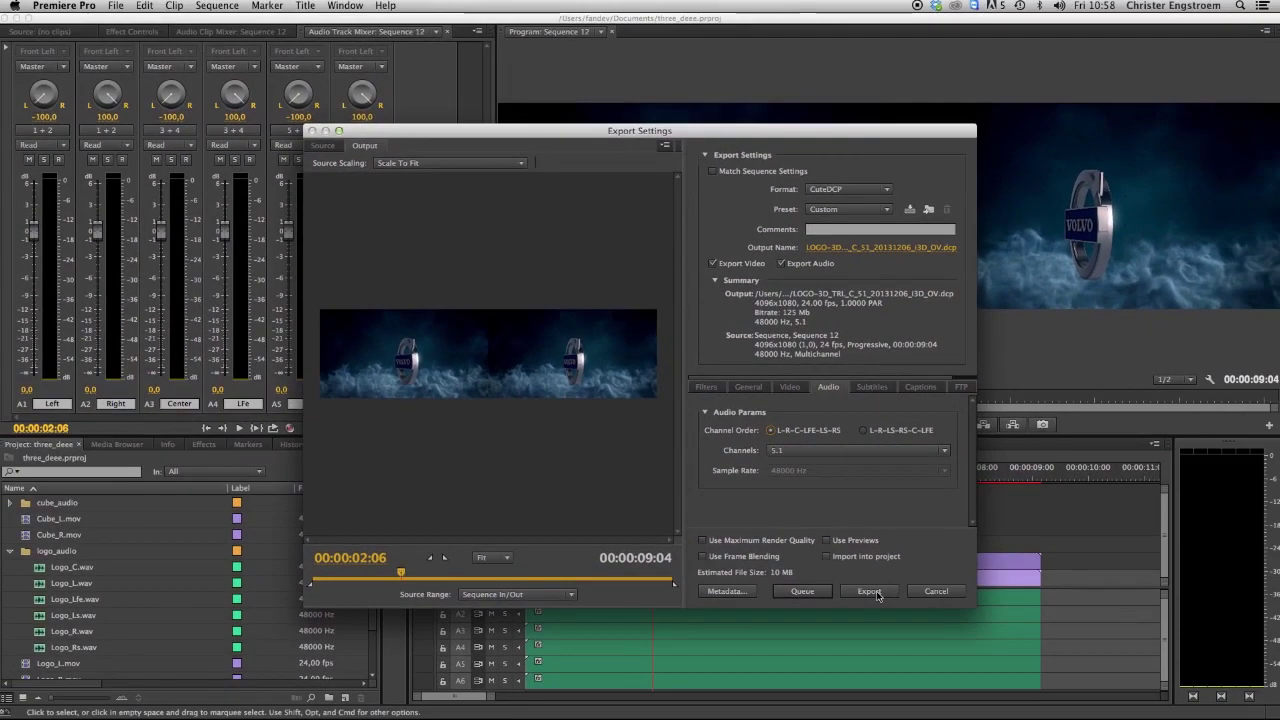
left_click(874, 593)
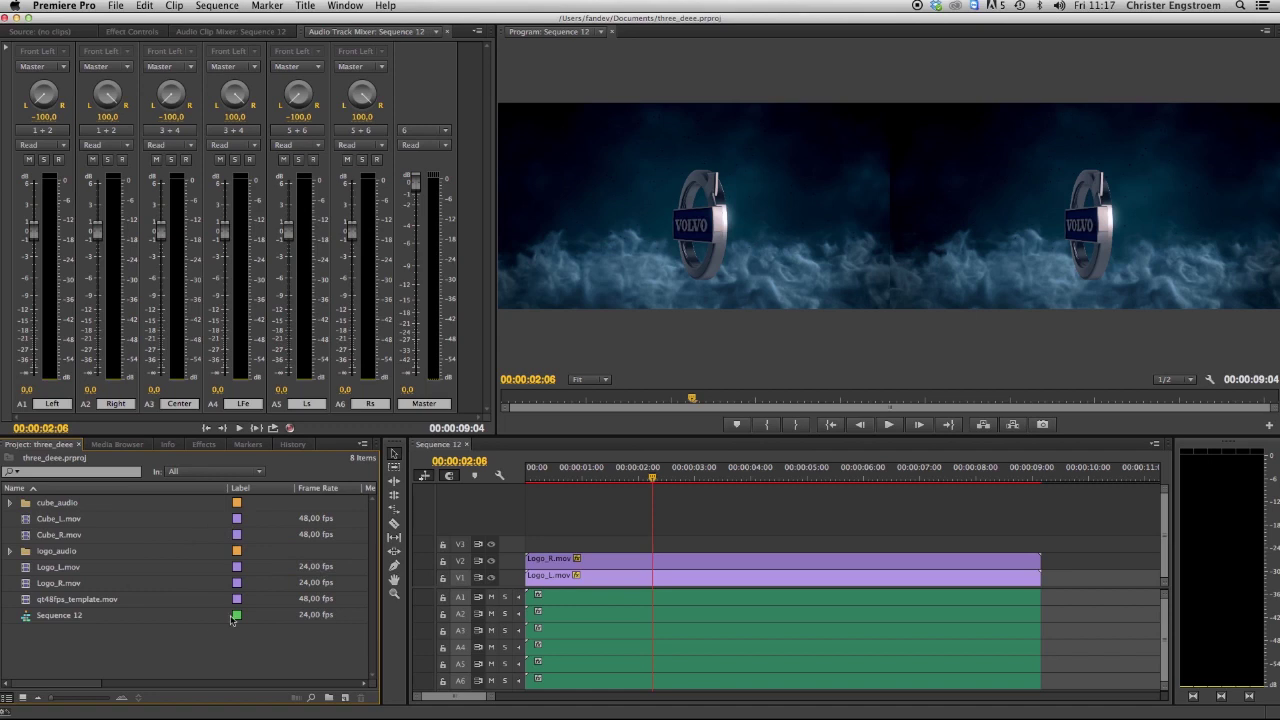
Start a new sequence from the DCI 2K Full 3D custom preset, keeping the 24 fps timebase
left_click(347, 698)
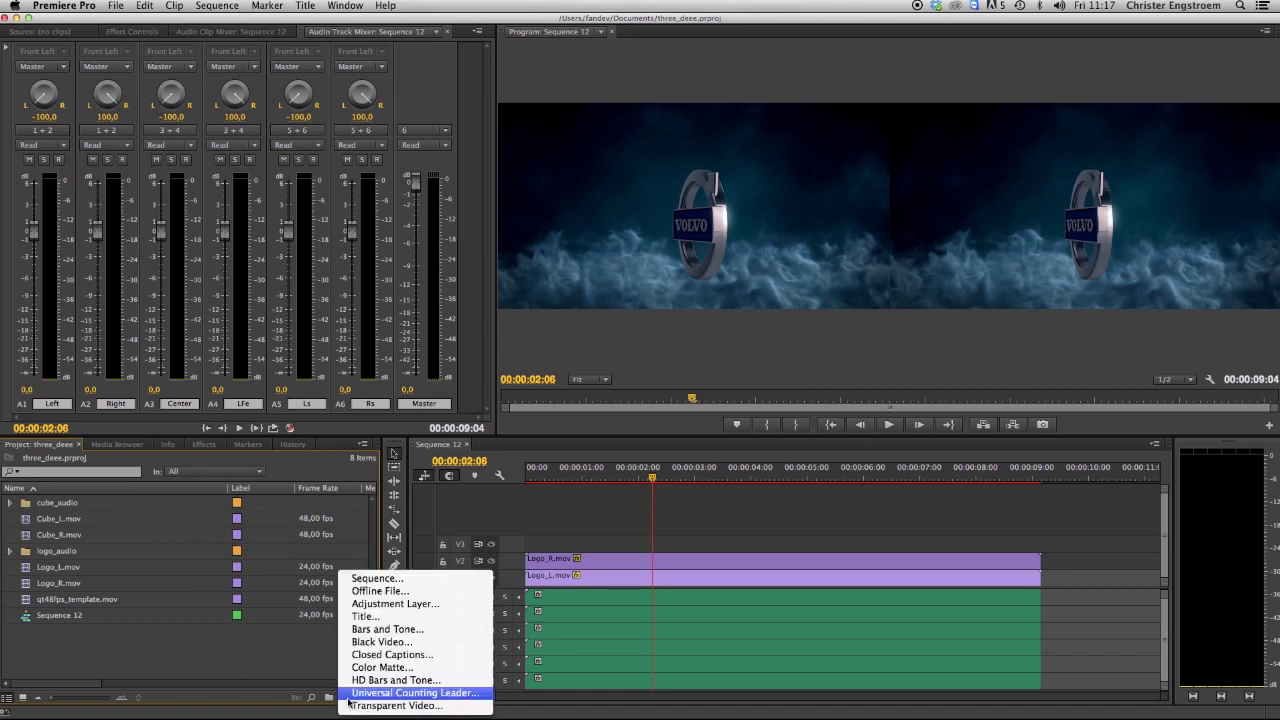
left_click(420, 579)
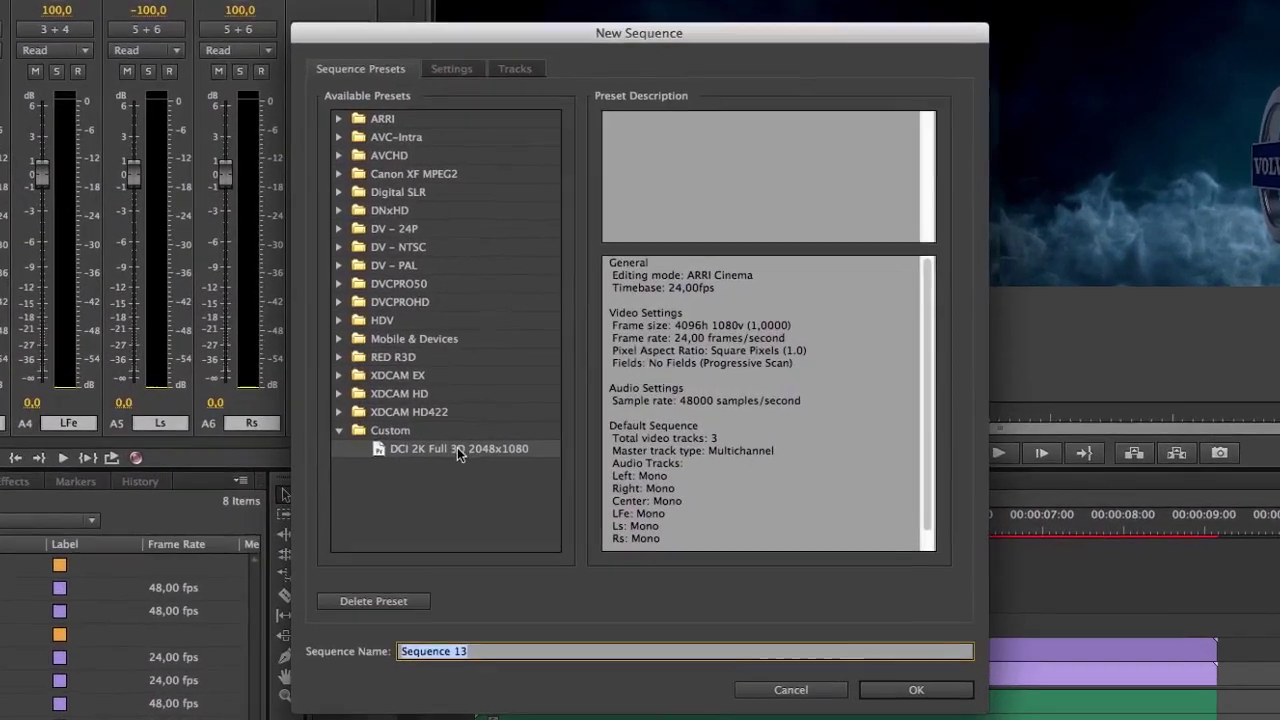
left_click(470, 445)
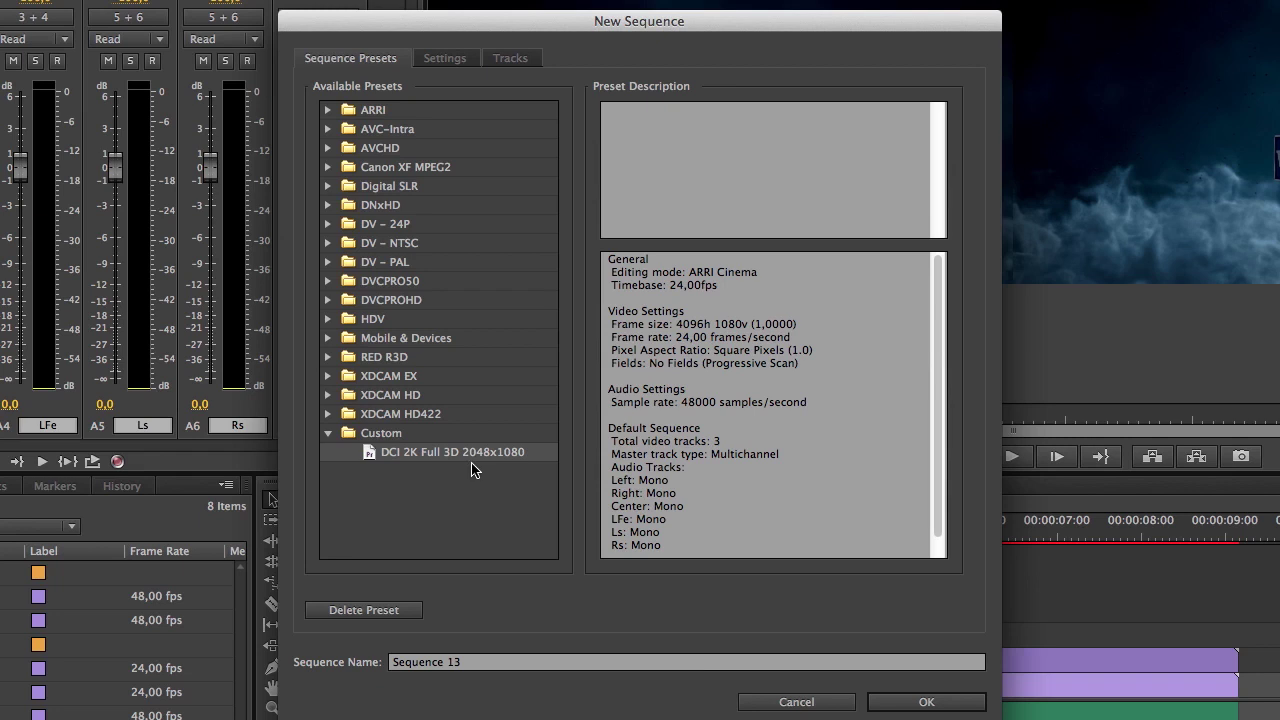
left_click(463, 64)
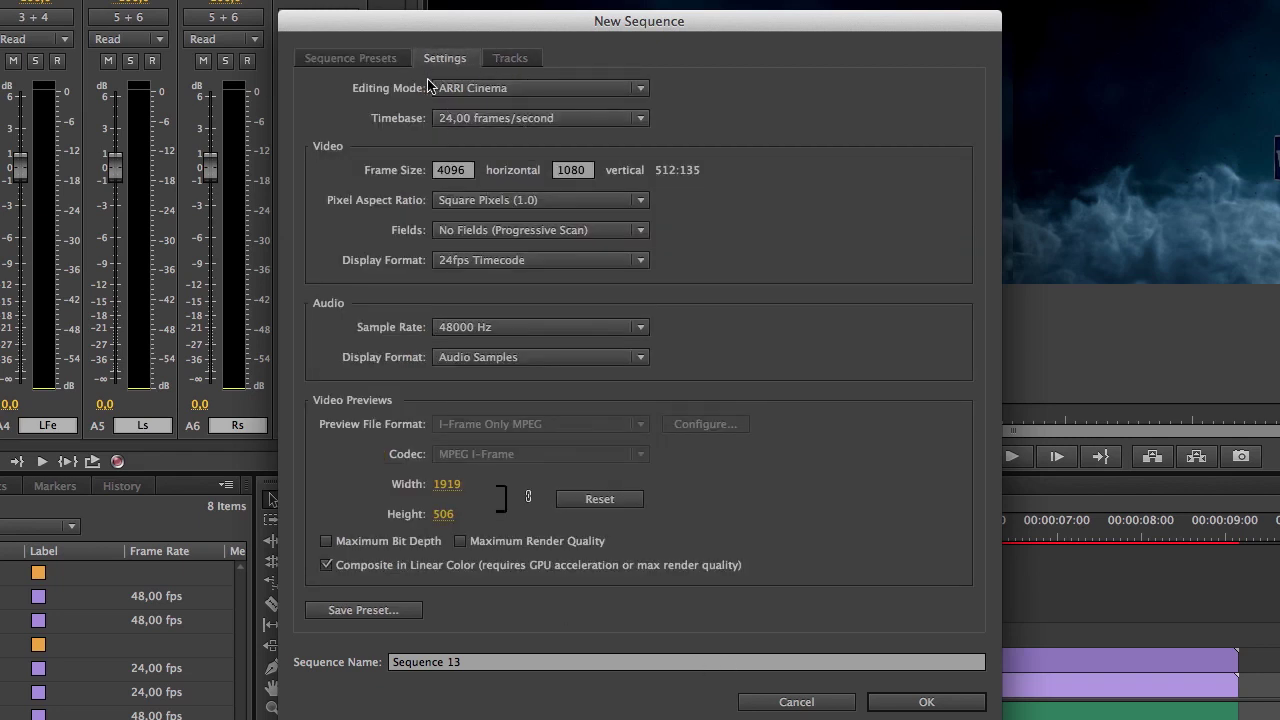
left_click(503, 122)
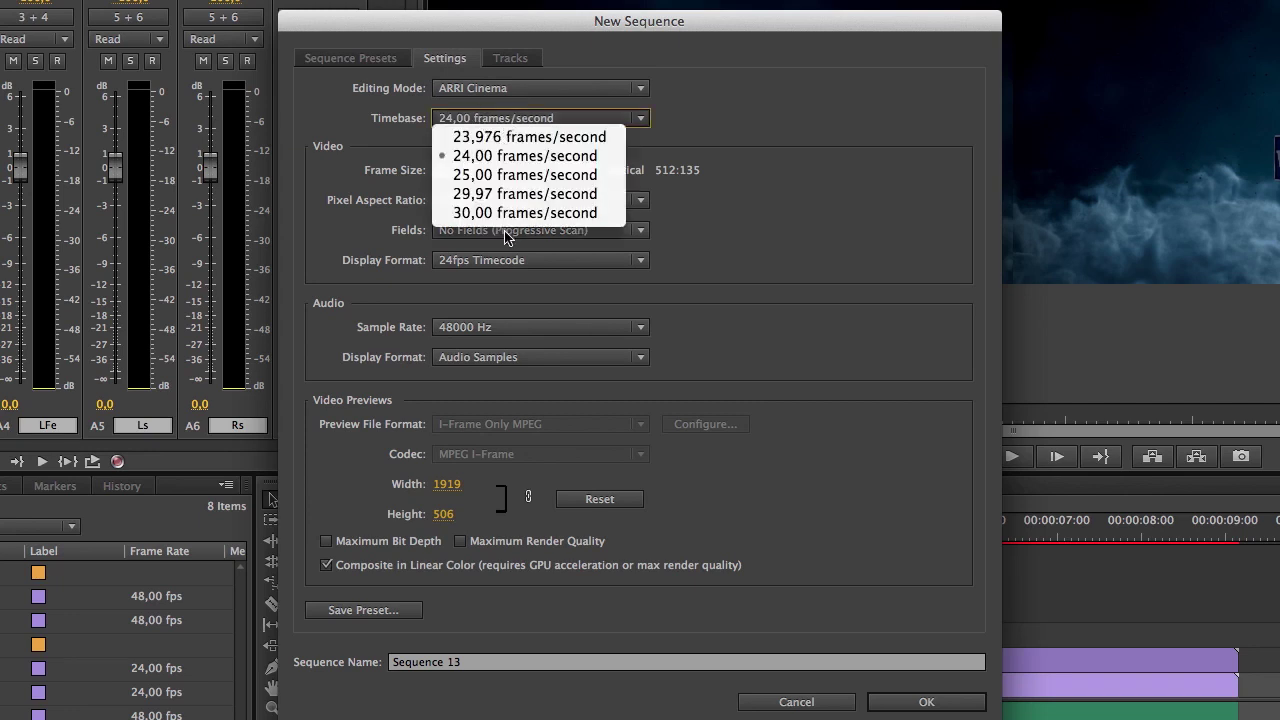
left_click(762, 221)
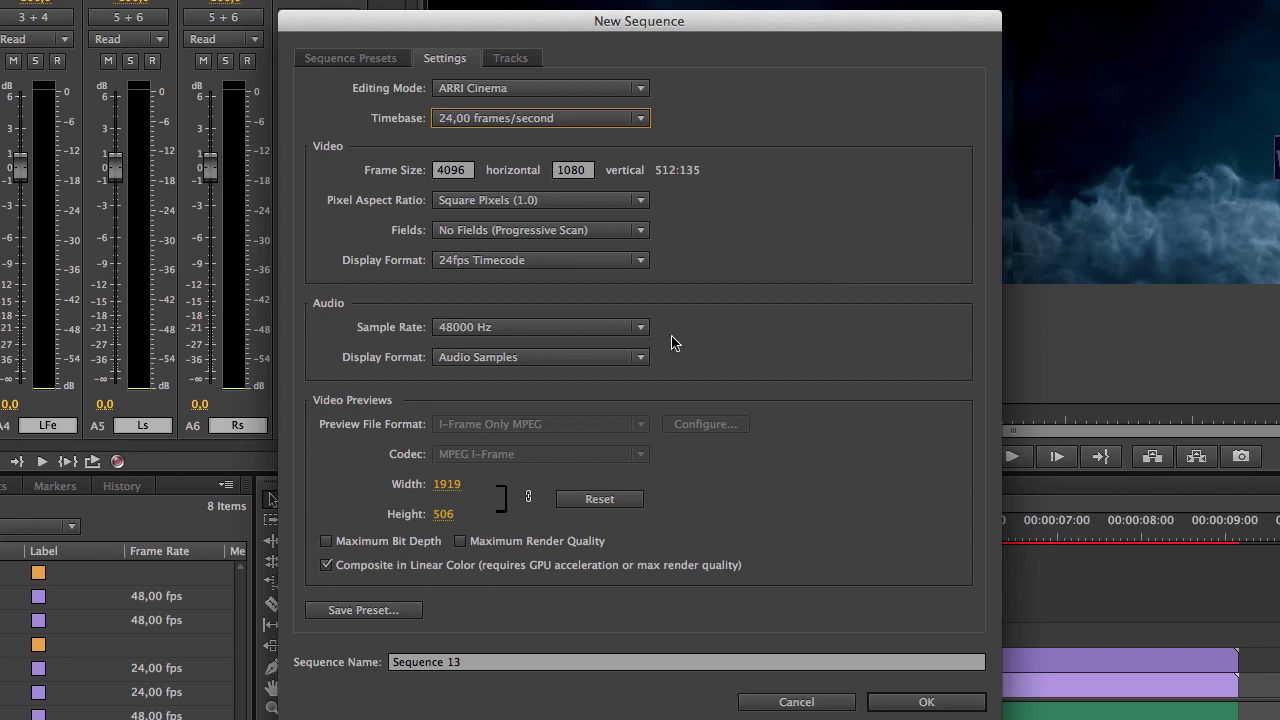
left_click(511, 58)
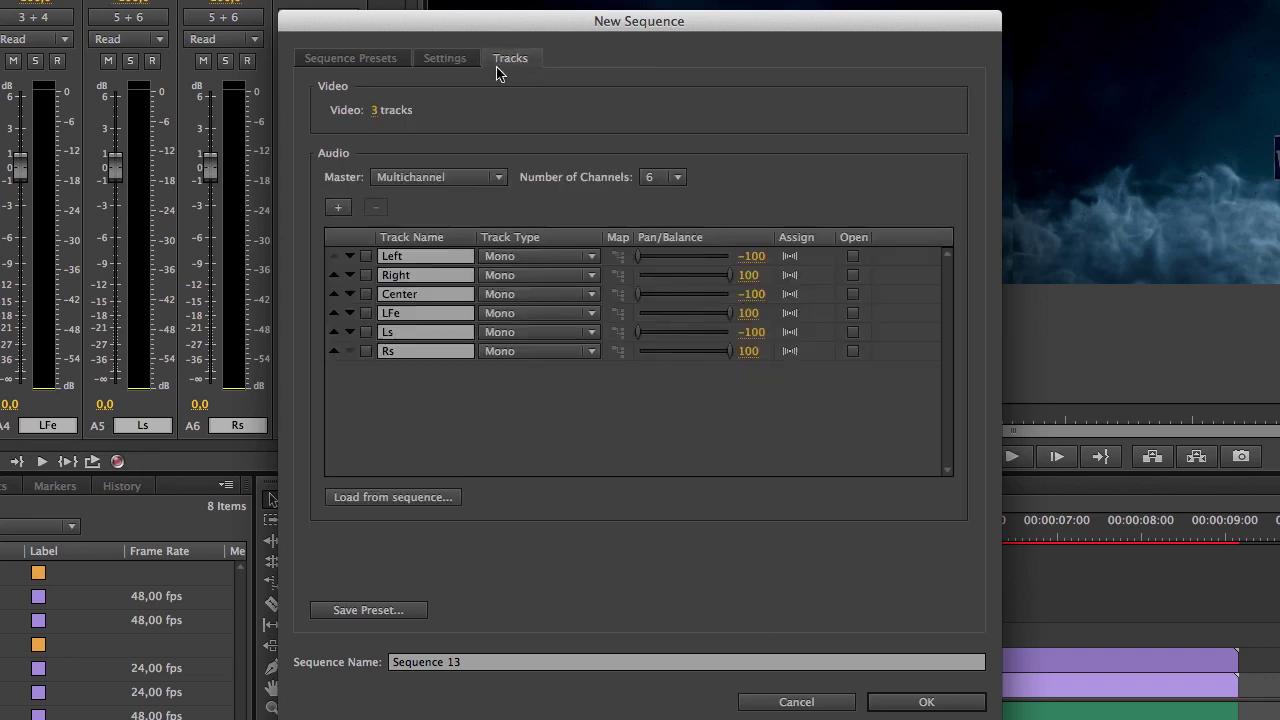
left_click(451, 58)
Name the sequence 'Cube 3D 48fps' and create it
left_click_drag(495, 668, 125, 580)
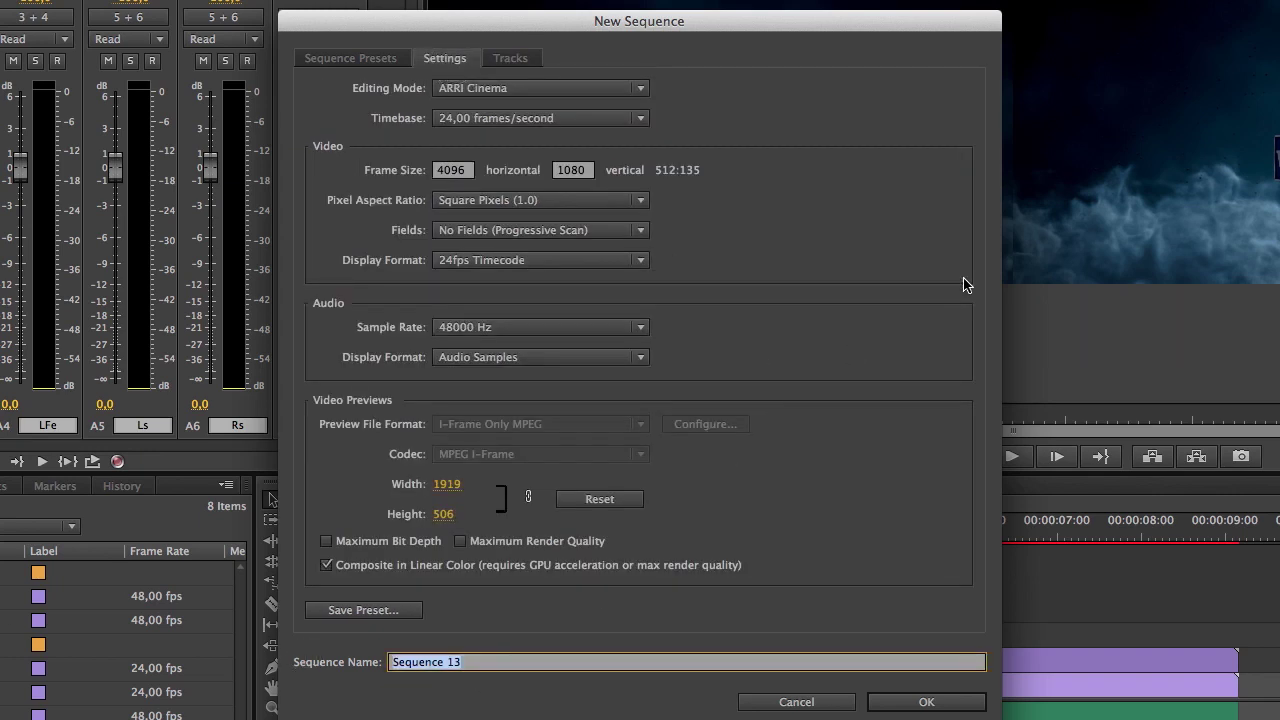
type("Cube 3D 48fps")
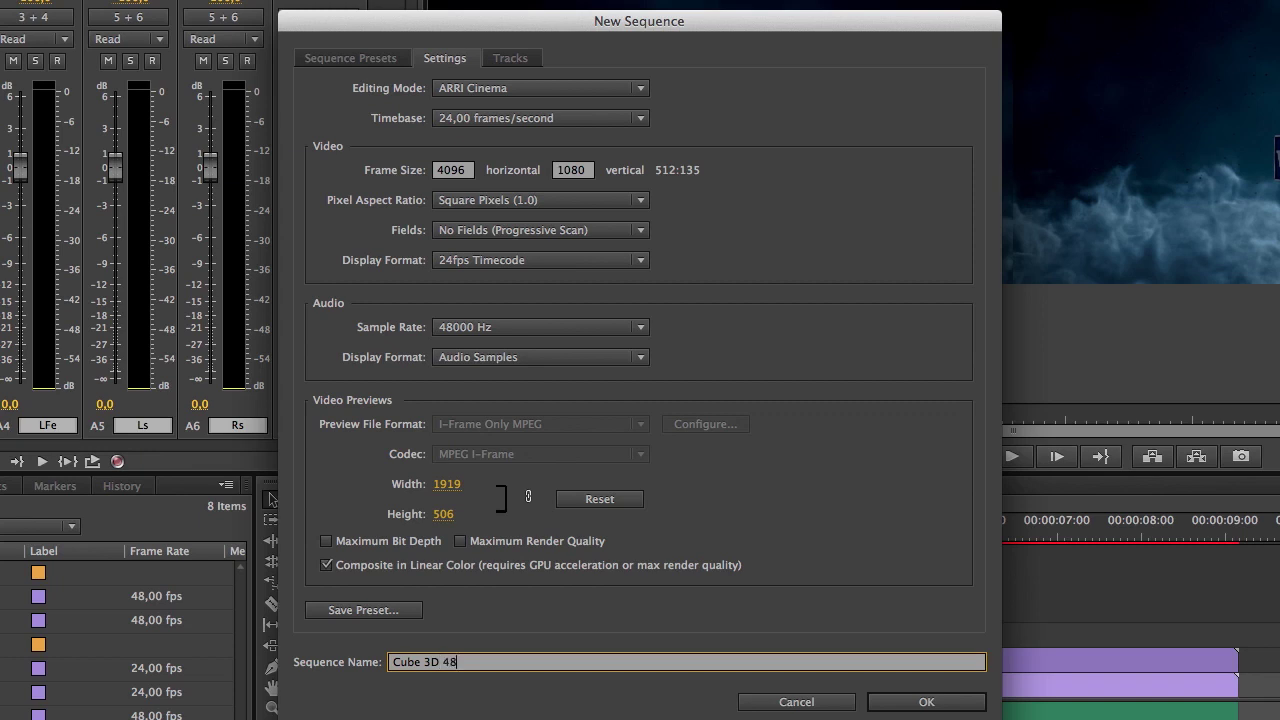
left_click(920, 700)
Review the new sequence's settings and close them without changes
left_click(10, 0)
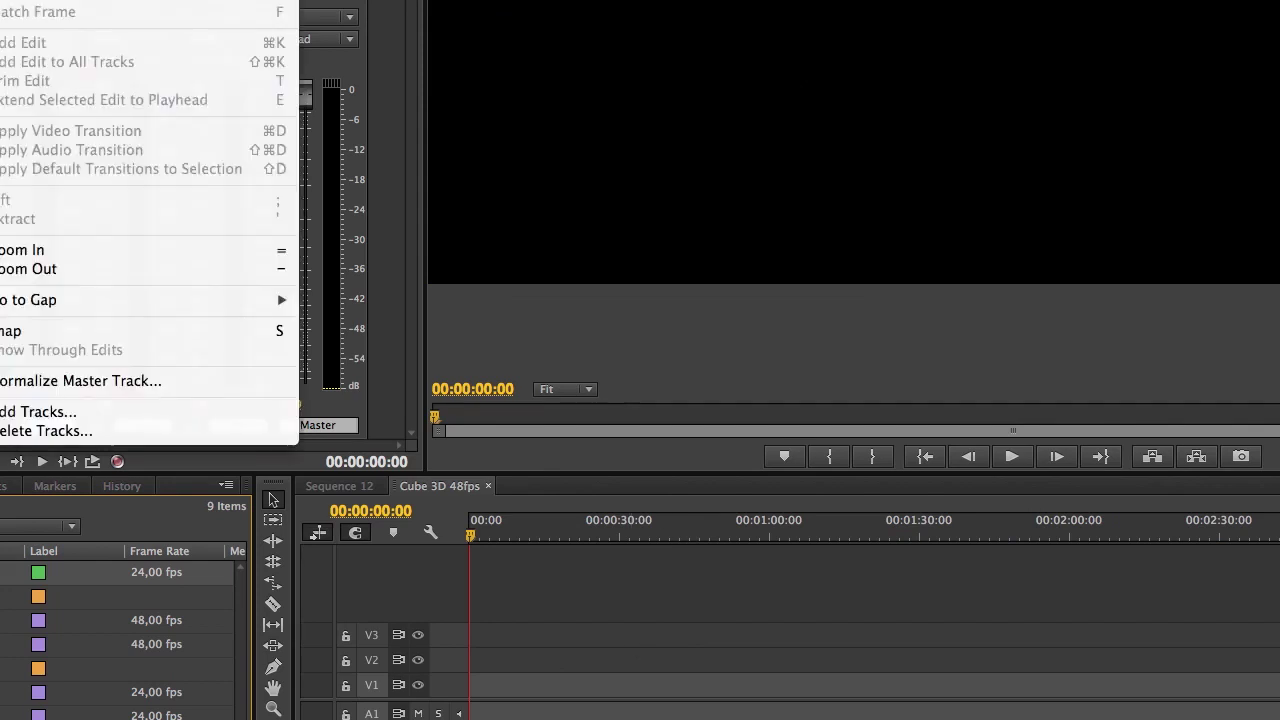
left_click(60, 0)
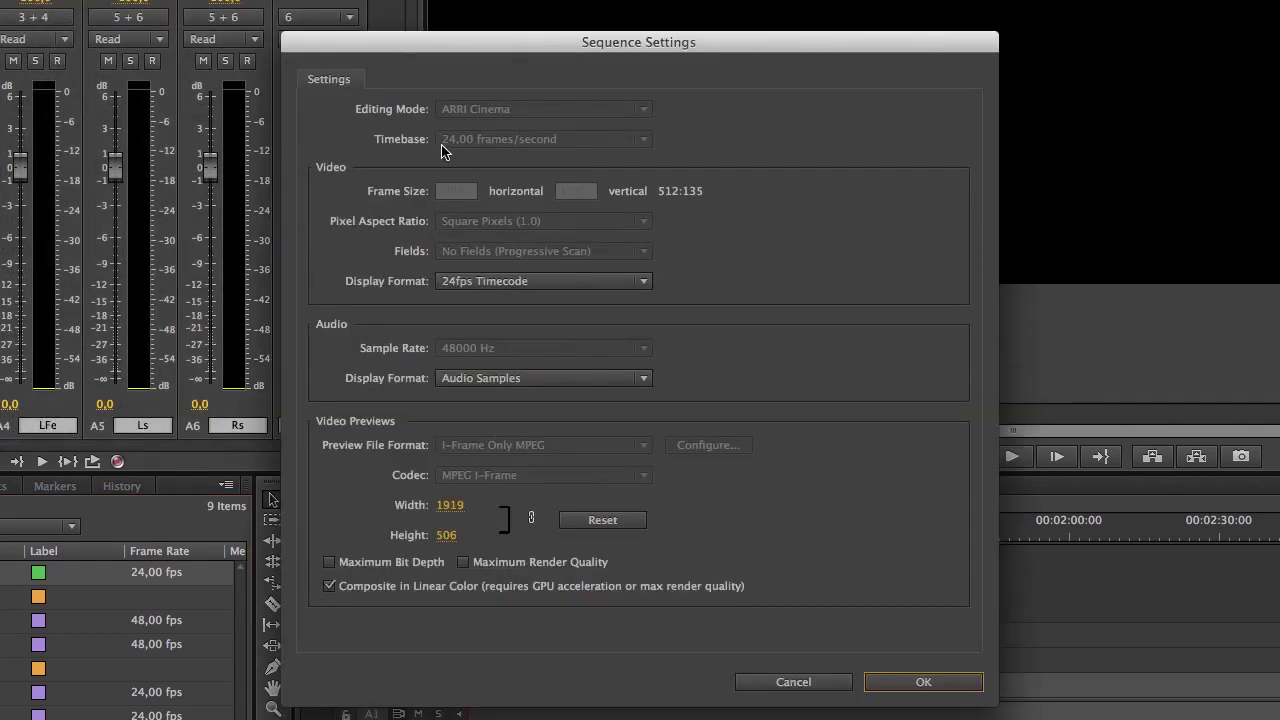
left_click(806, 686)
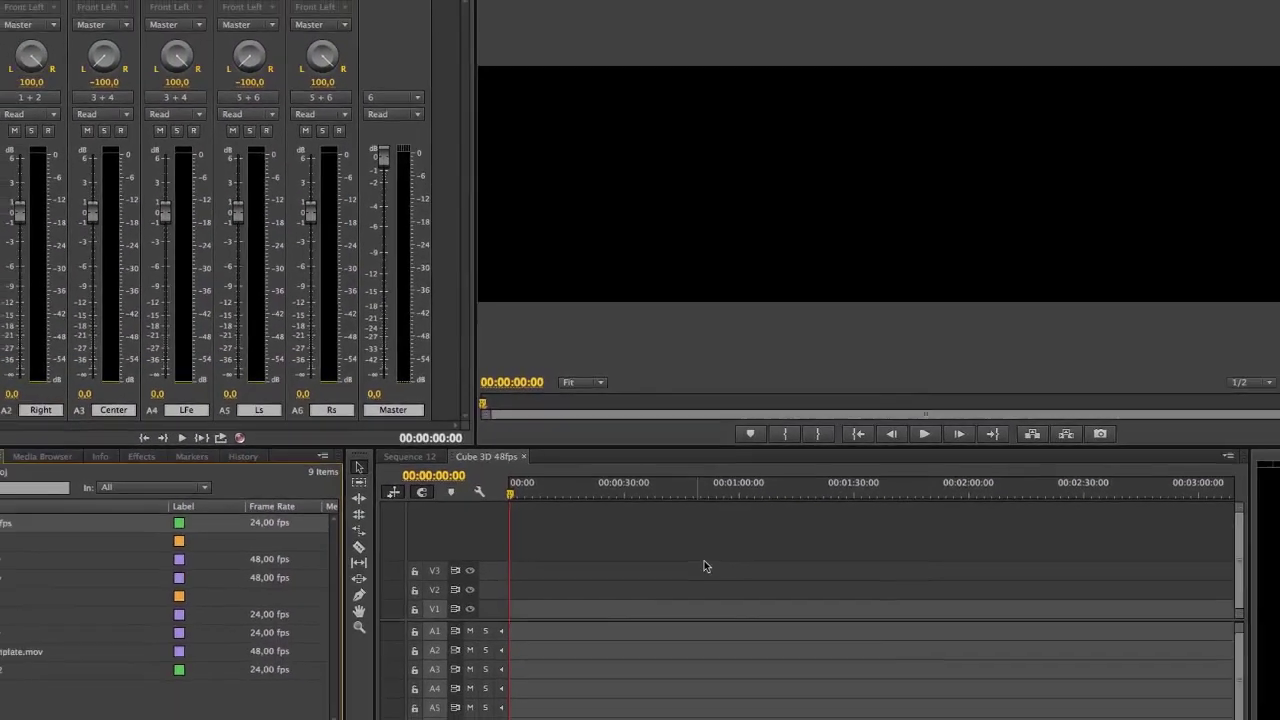
Switch to After Effects and bring focus to its Project panel
key("super+Tab")
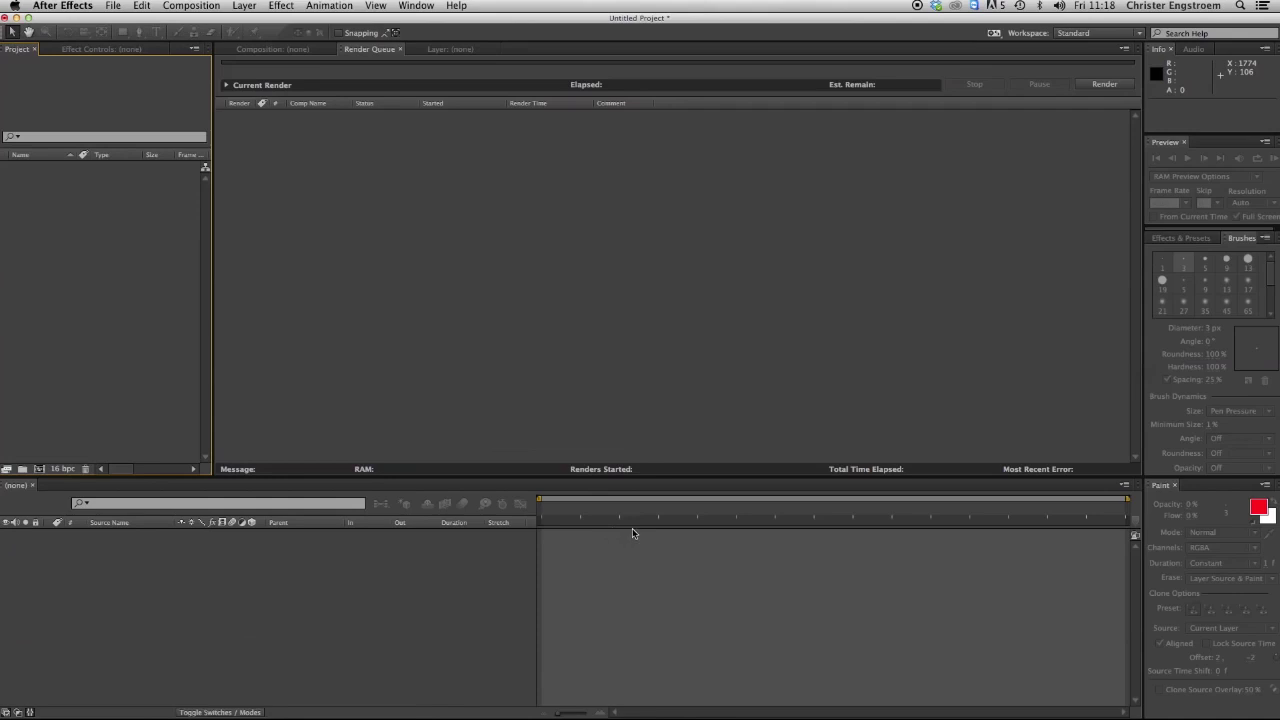
left_click(97, 303)
right_click(77, 295)
left_click(74, 250)
Create Comp 1 at 4096x1080, 48 fps, with a duration of 0:00:00:10
left_click(214, 8)
left_click(214, 22)
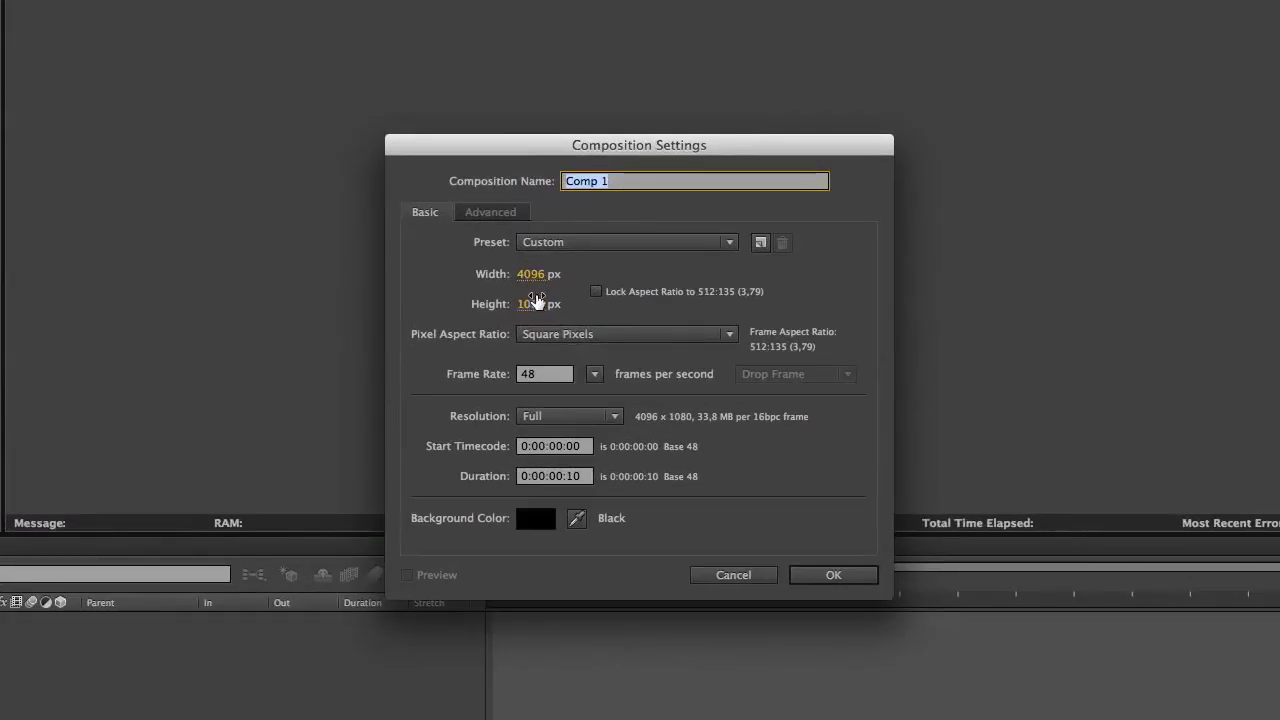
left_click(545, 378)
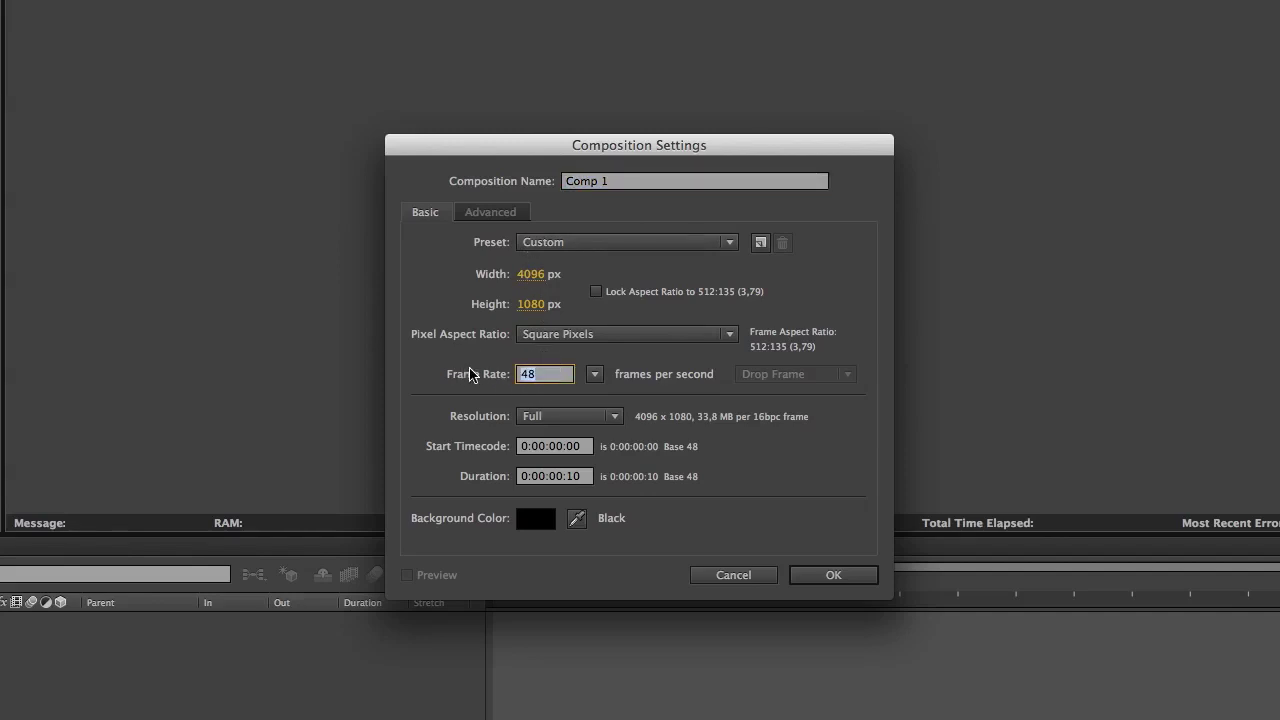
type("48")
left_click(587, 476)
double_click(572, 476)
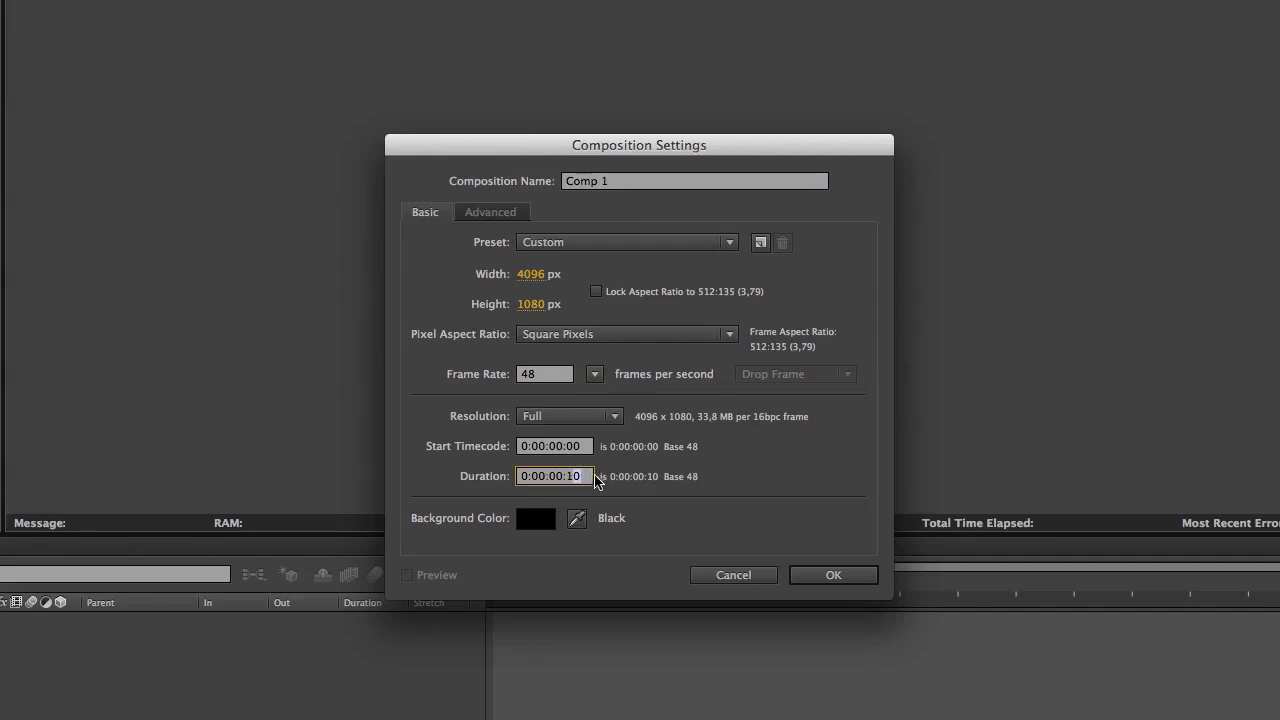
left_click(838, 576)
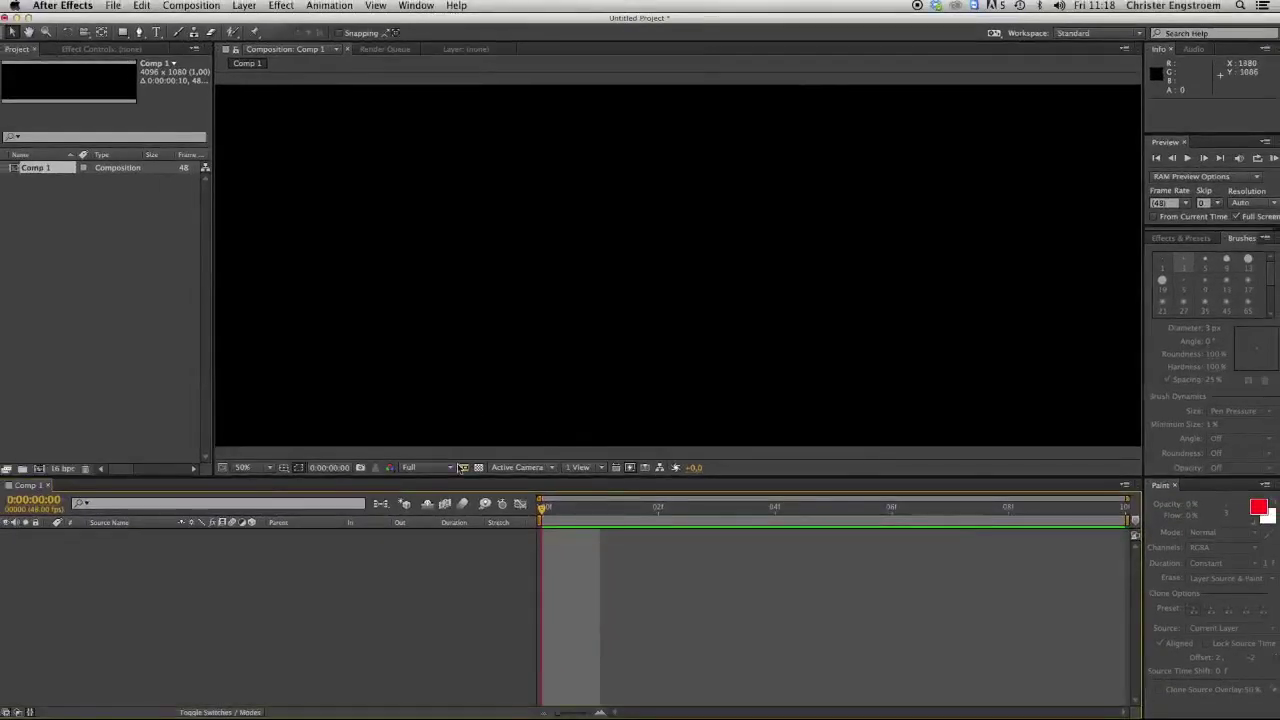
Set the composition view to 25% and add Comp 1 to the Render Queue
left_click(245, 467)
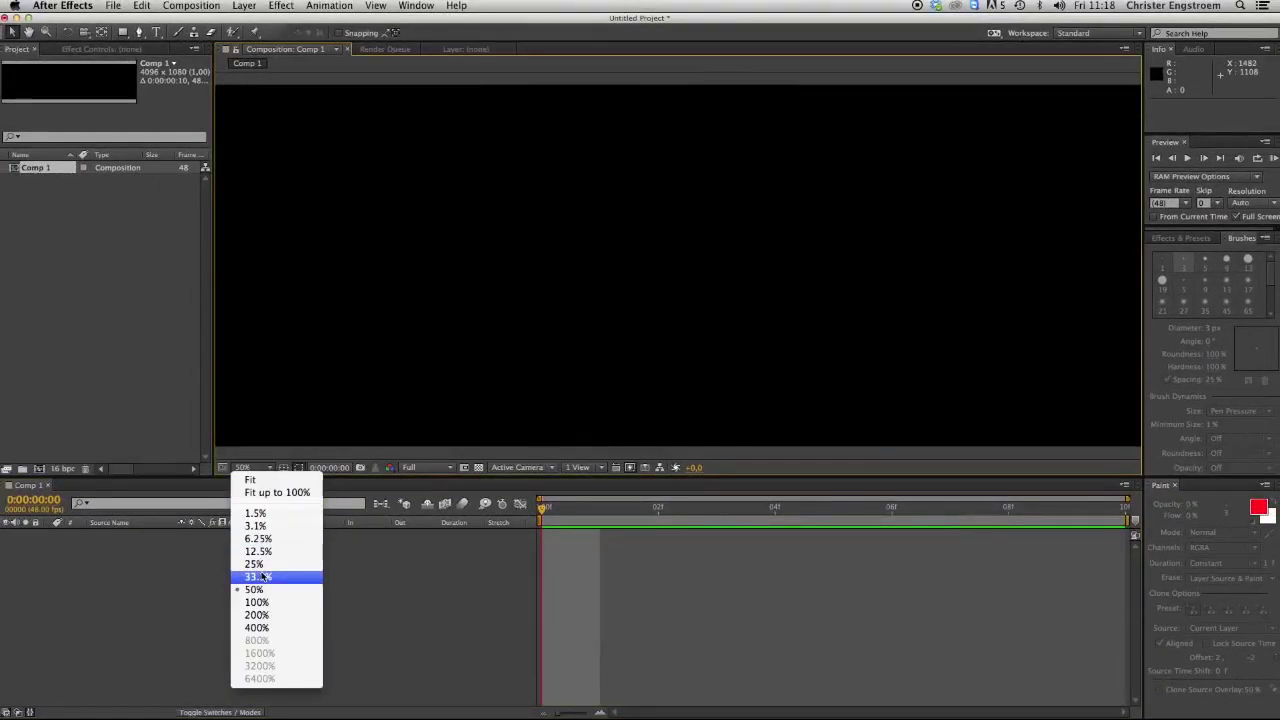
left_click(268, 566)
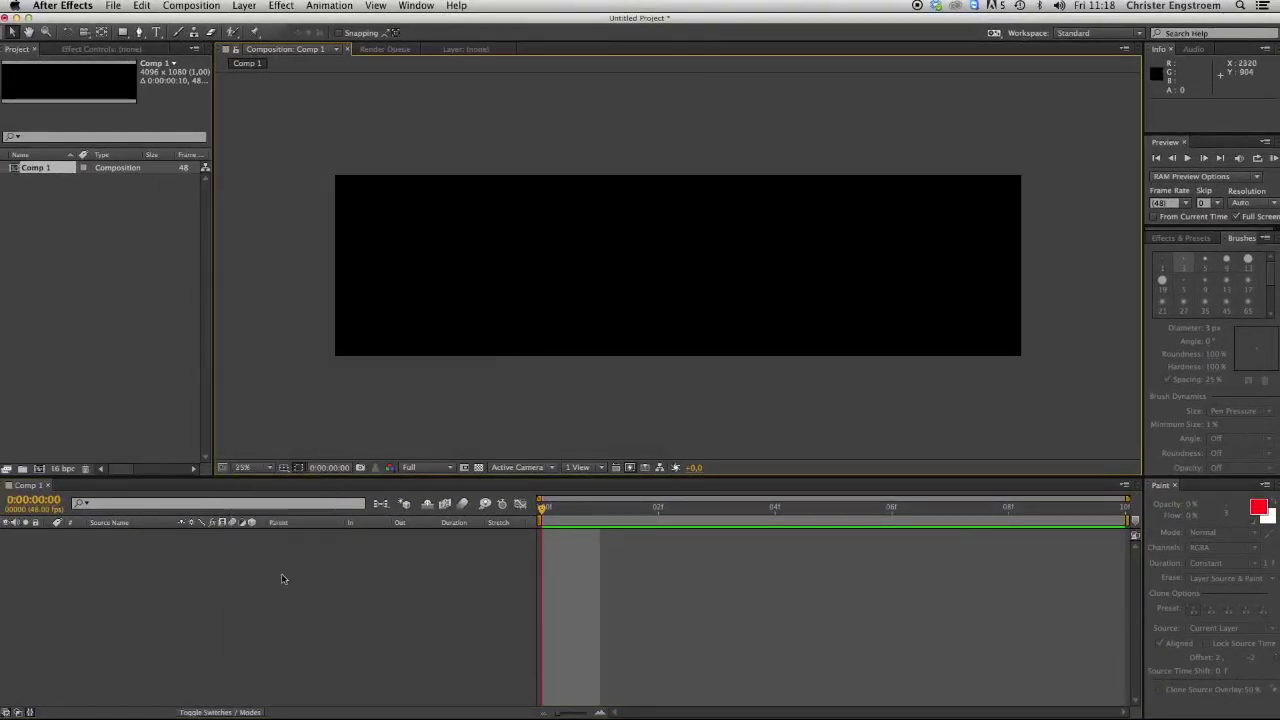
left_click(132, 640)
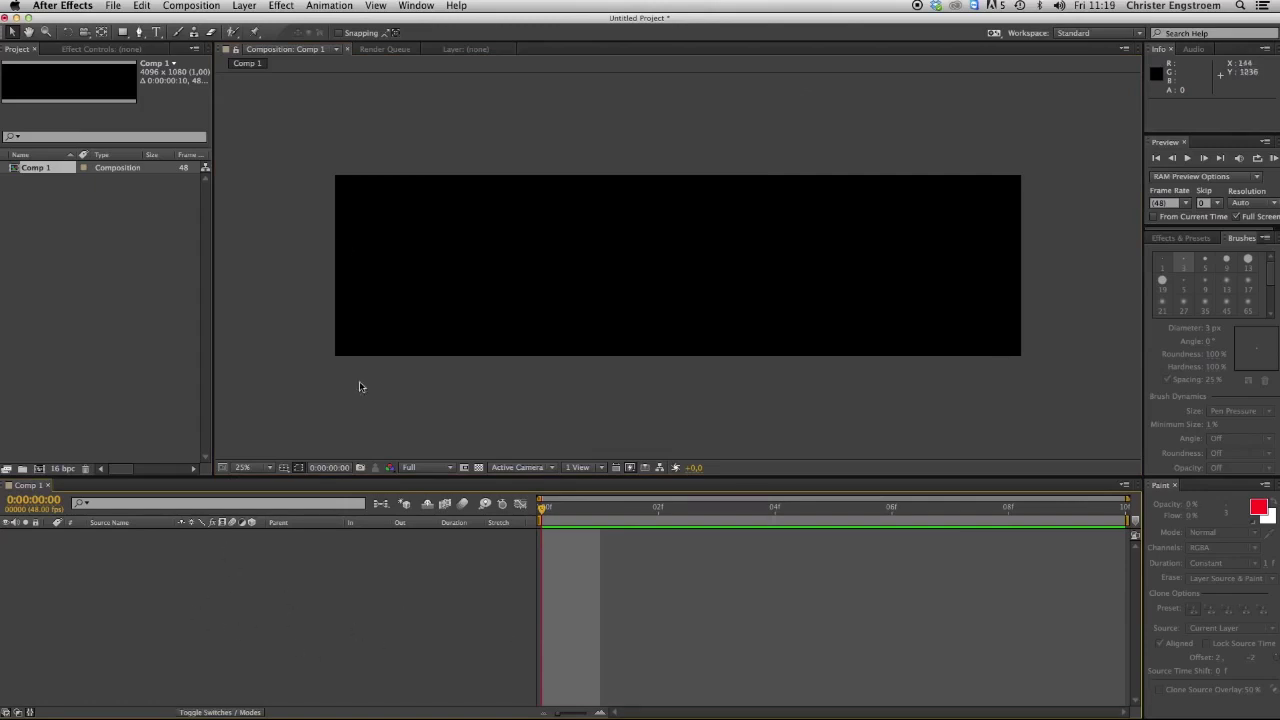
left_click(186, 8)
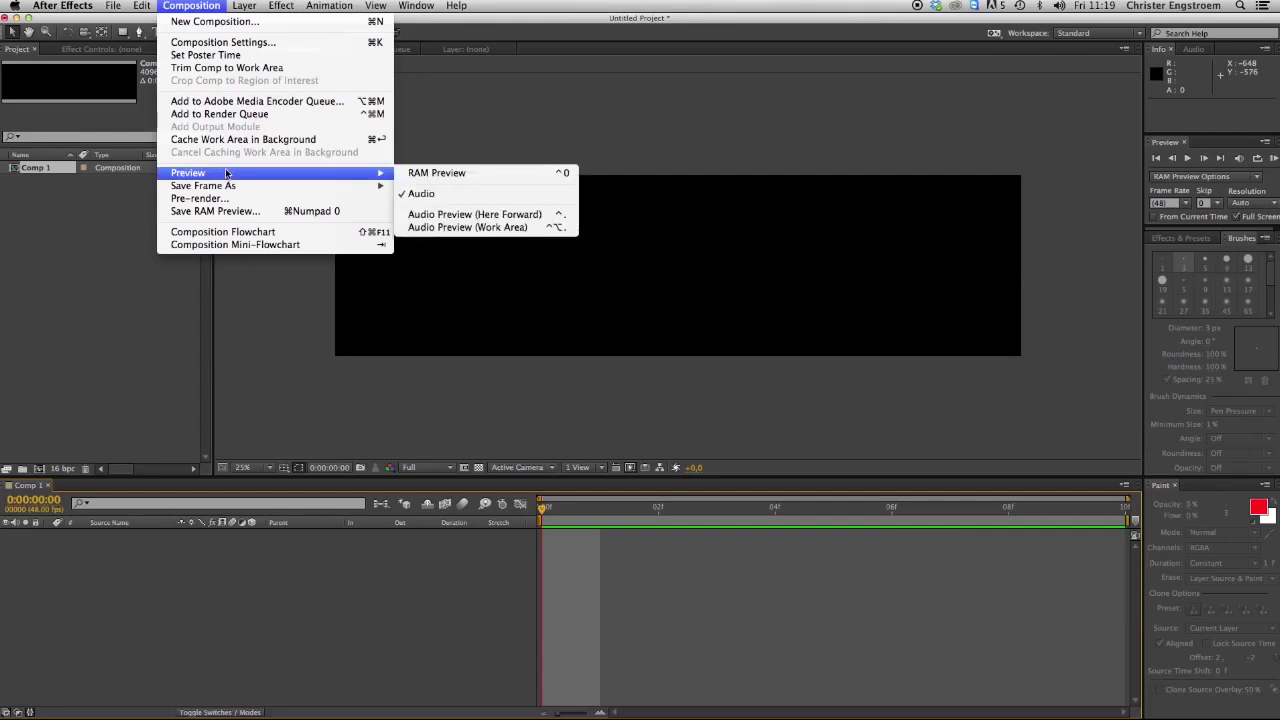
left_click(228, 114)
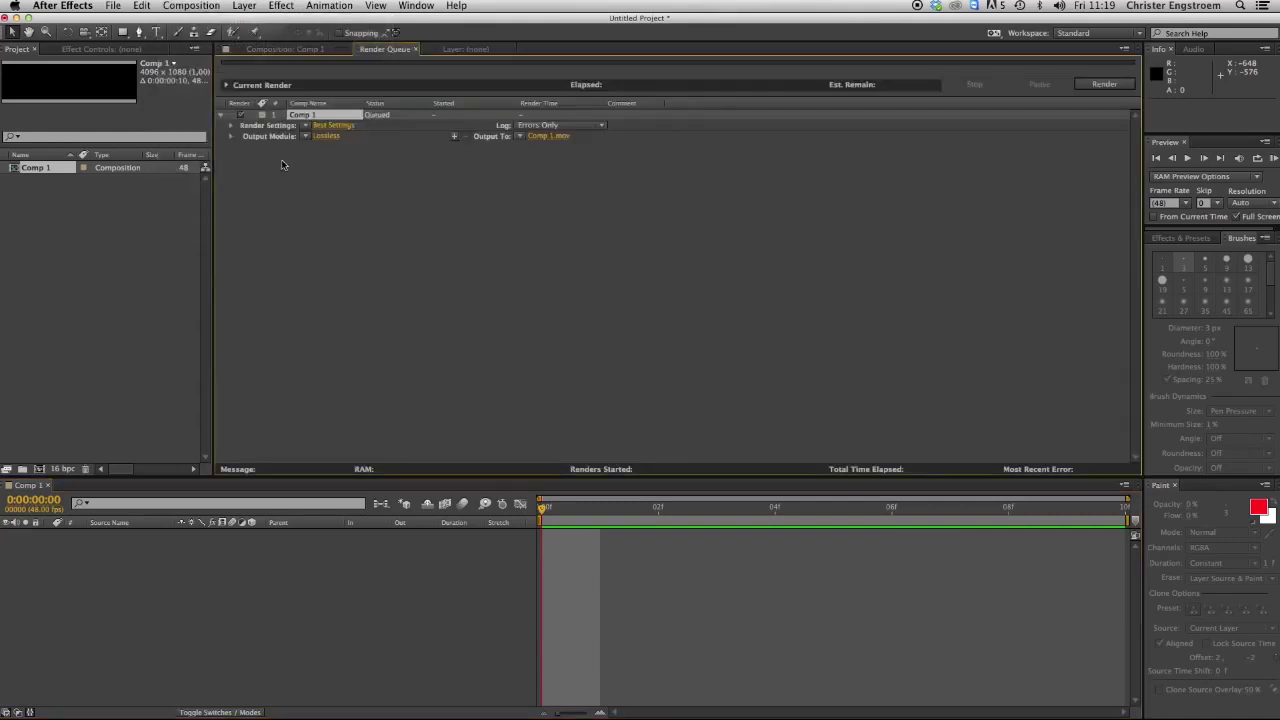
Set the output module to QuickTime with the Apple ProRes 4444 codec
left_click(327, 136)
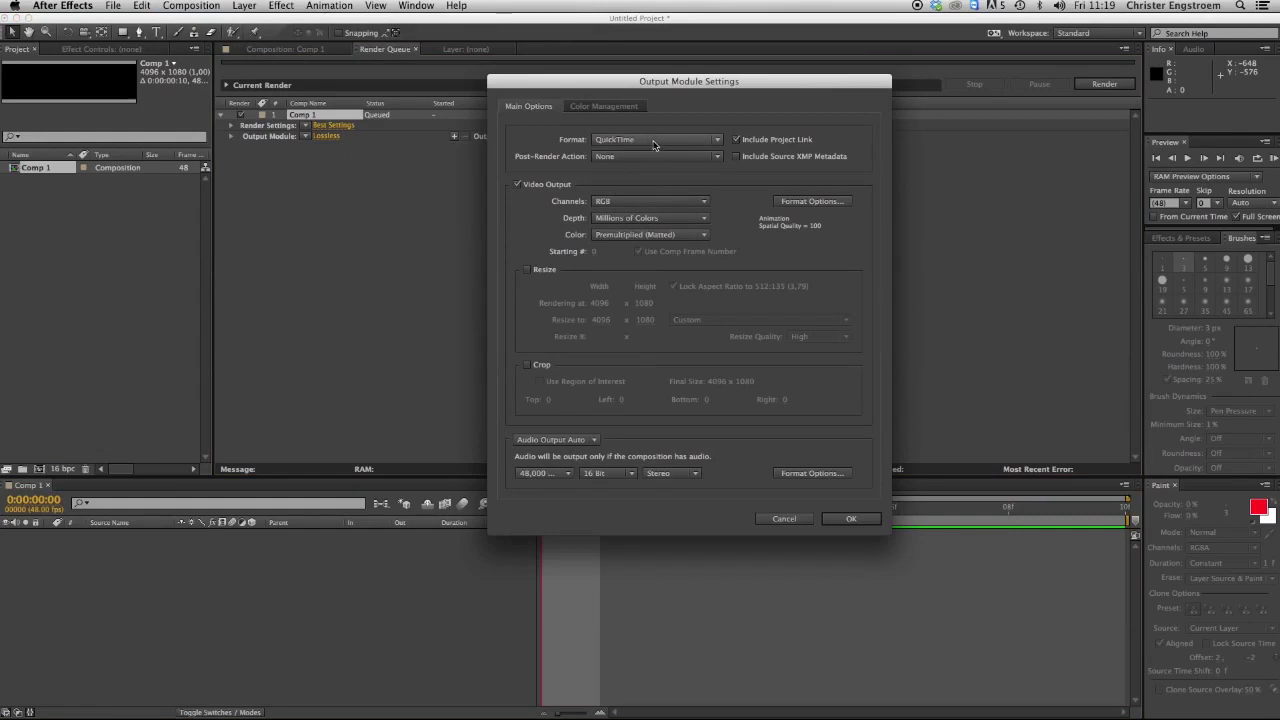
left_click(811, 201)
left_click(660, 138)
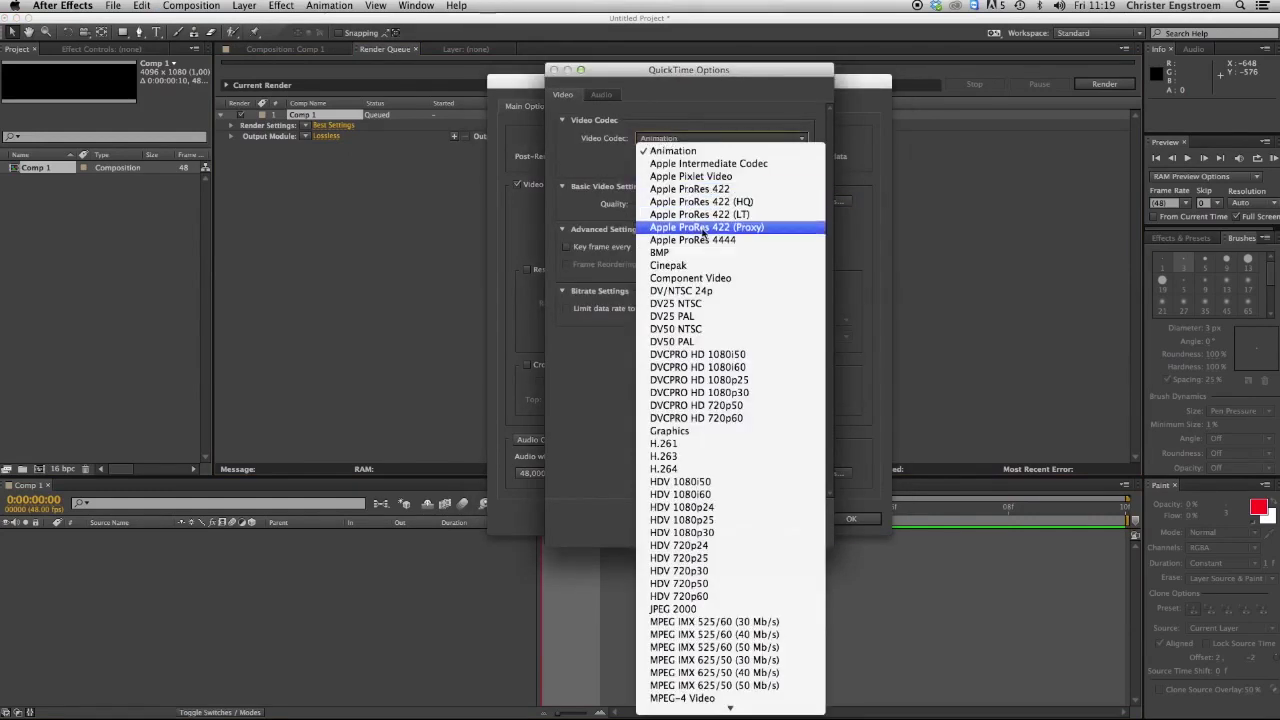
left_click(703, 241)
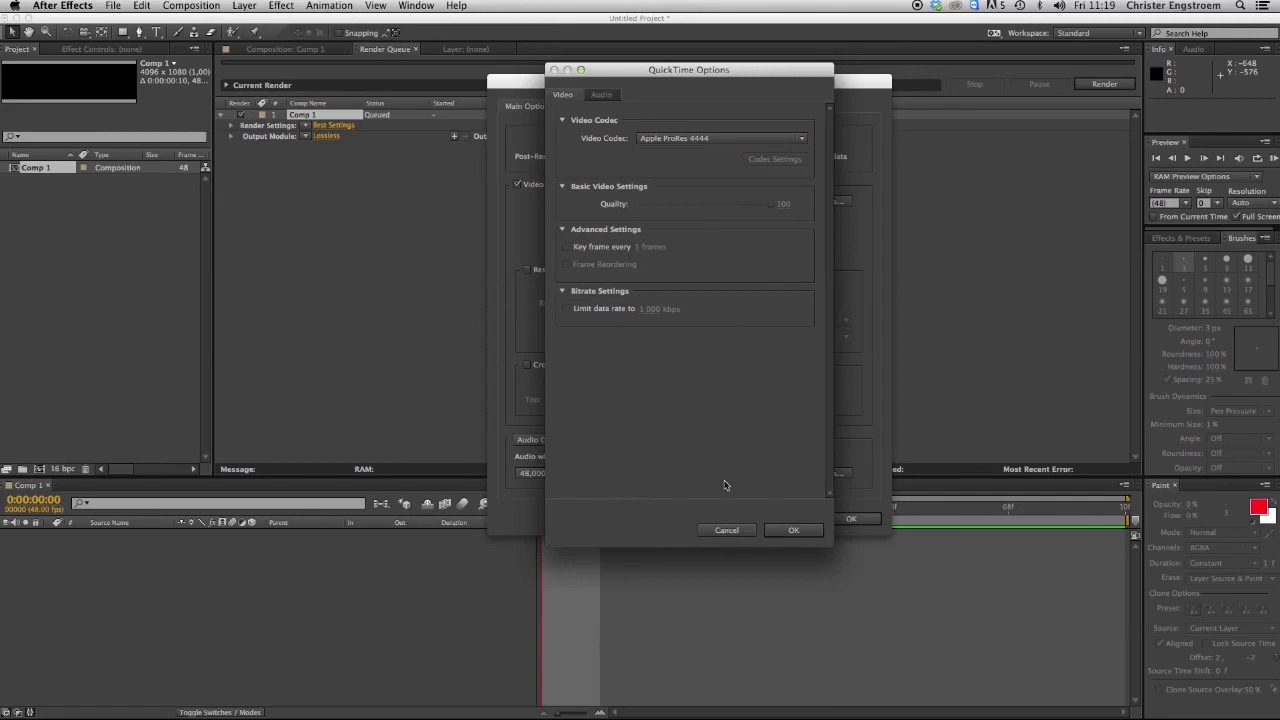
left_click(793, 530)
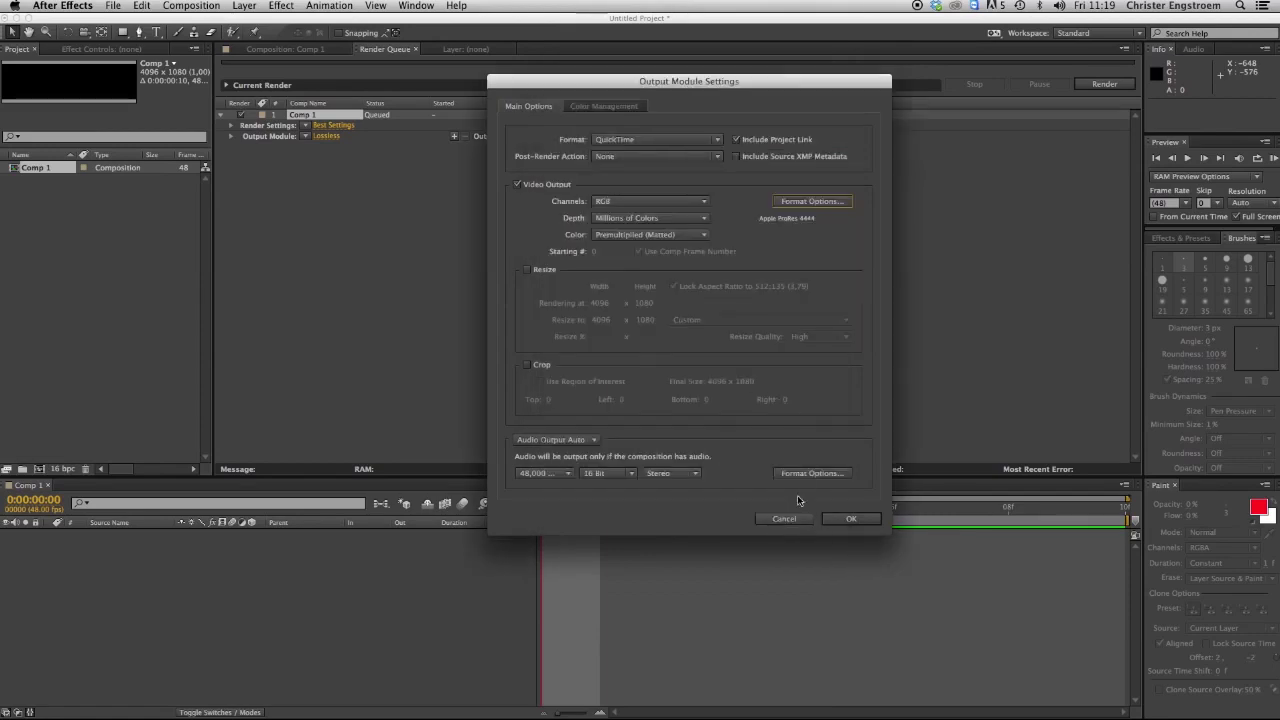
left_click(850, 518)
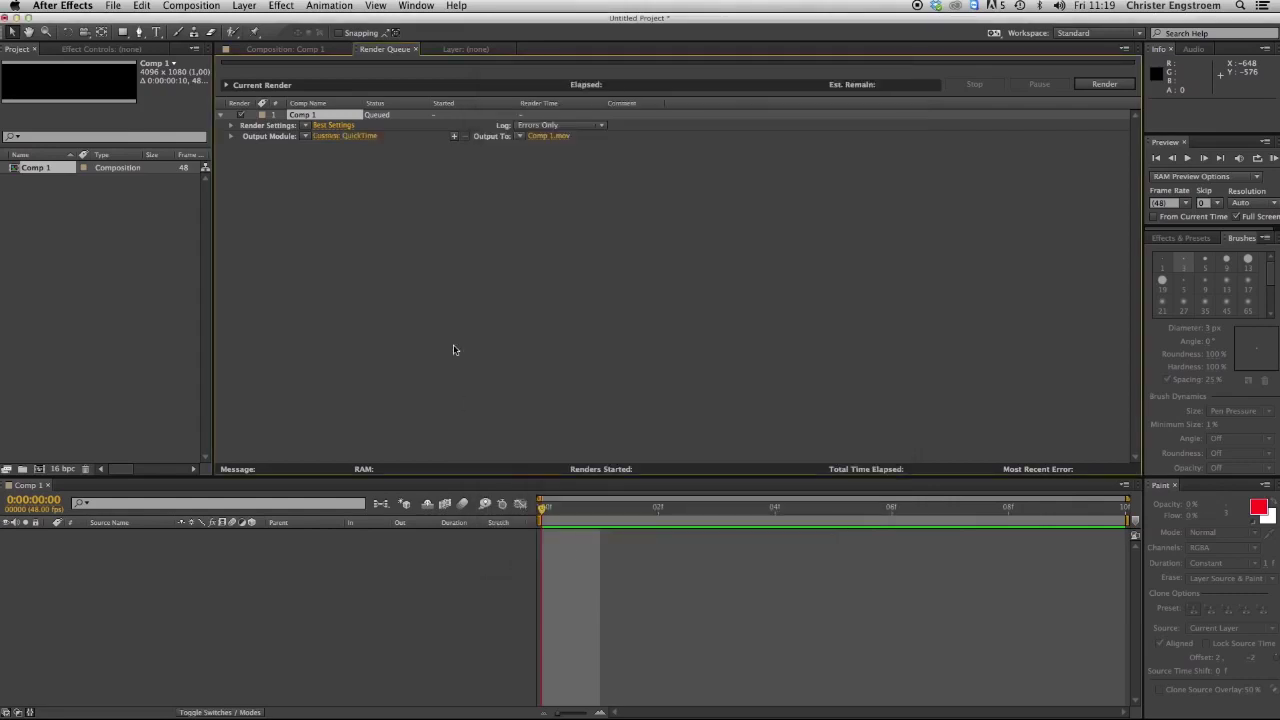
Output to qt48fps_template.mov in Demo_Footage, replacing the existing file, and render
left_click(546, 137)
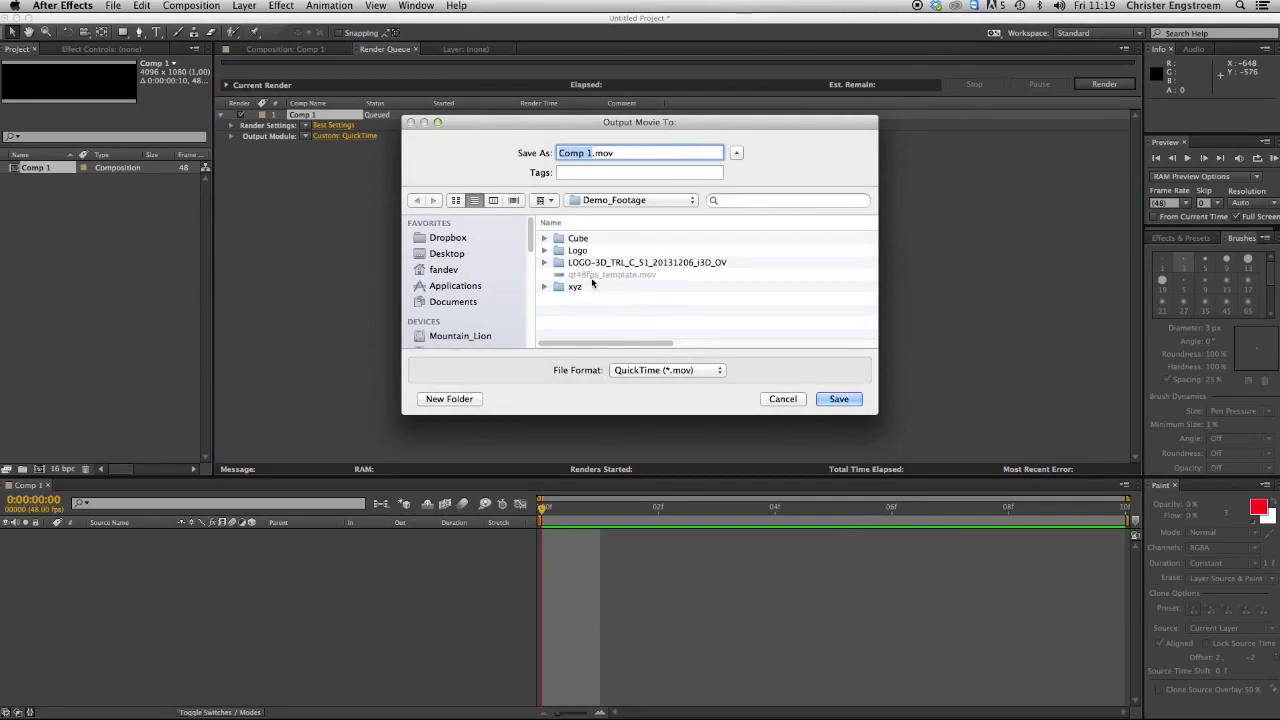
left_click(594, 276)
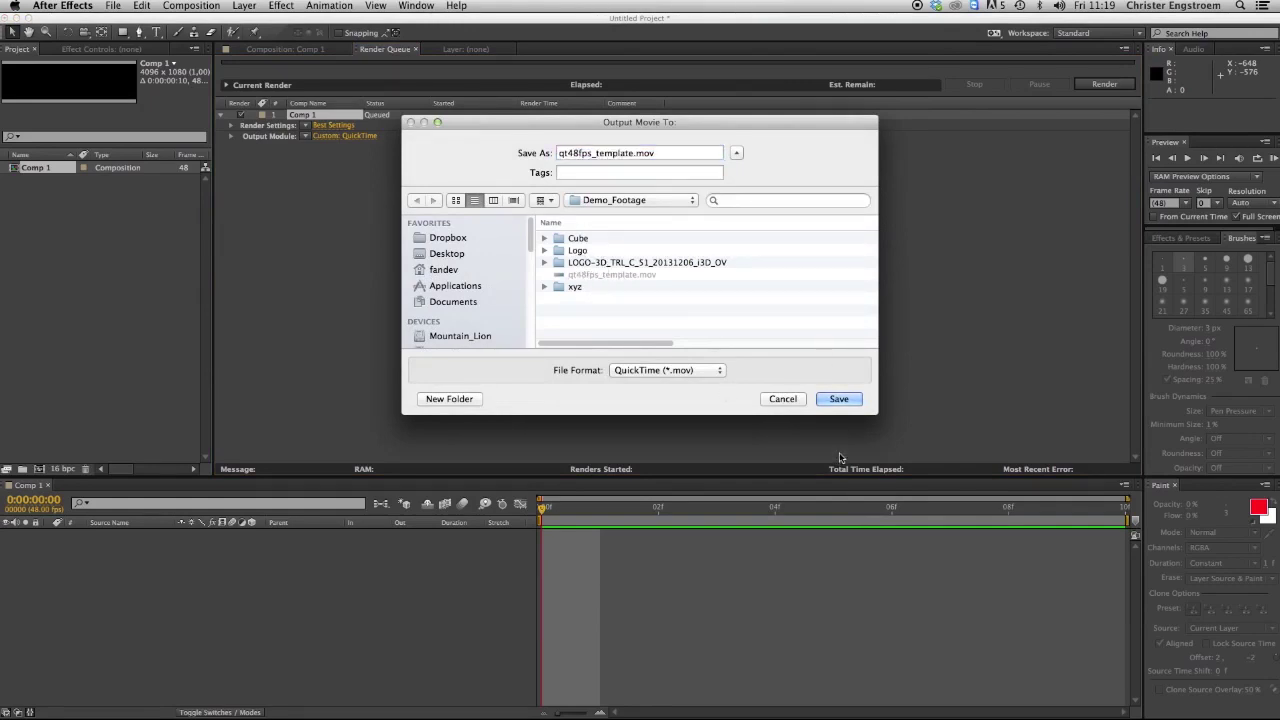
left_click(838, 399)
left_click(738, 210)
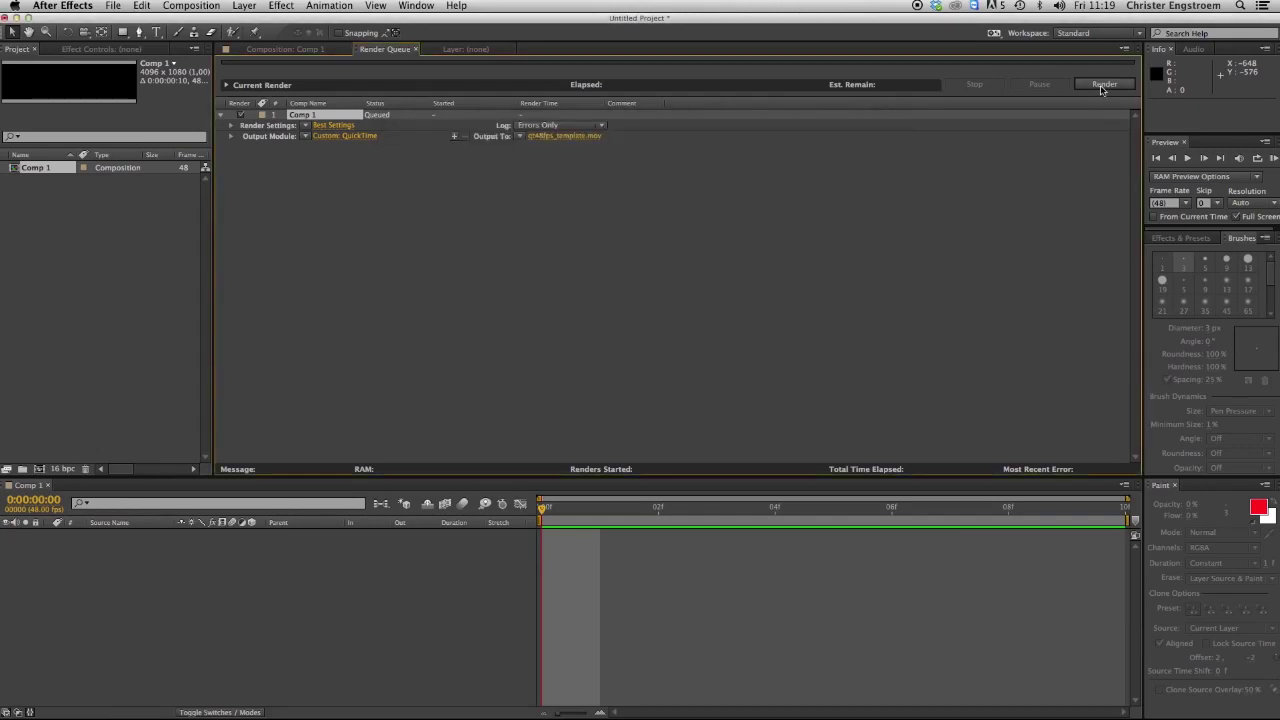
left_click(1104, 85)
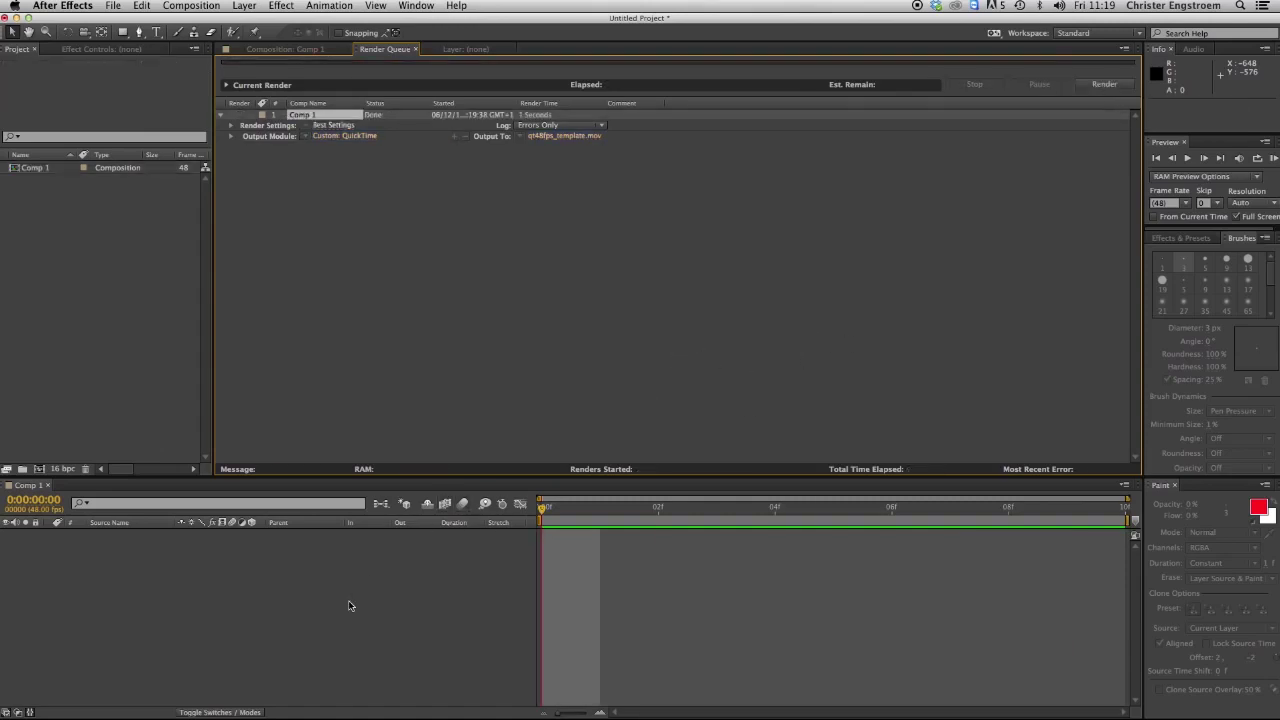
Place qt48fps_template.mov on V1 and let the sequence adopt the clip's 48 fps settings
key("super+Tab")
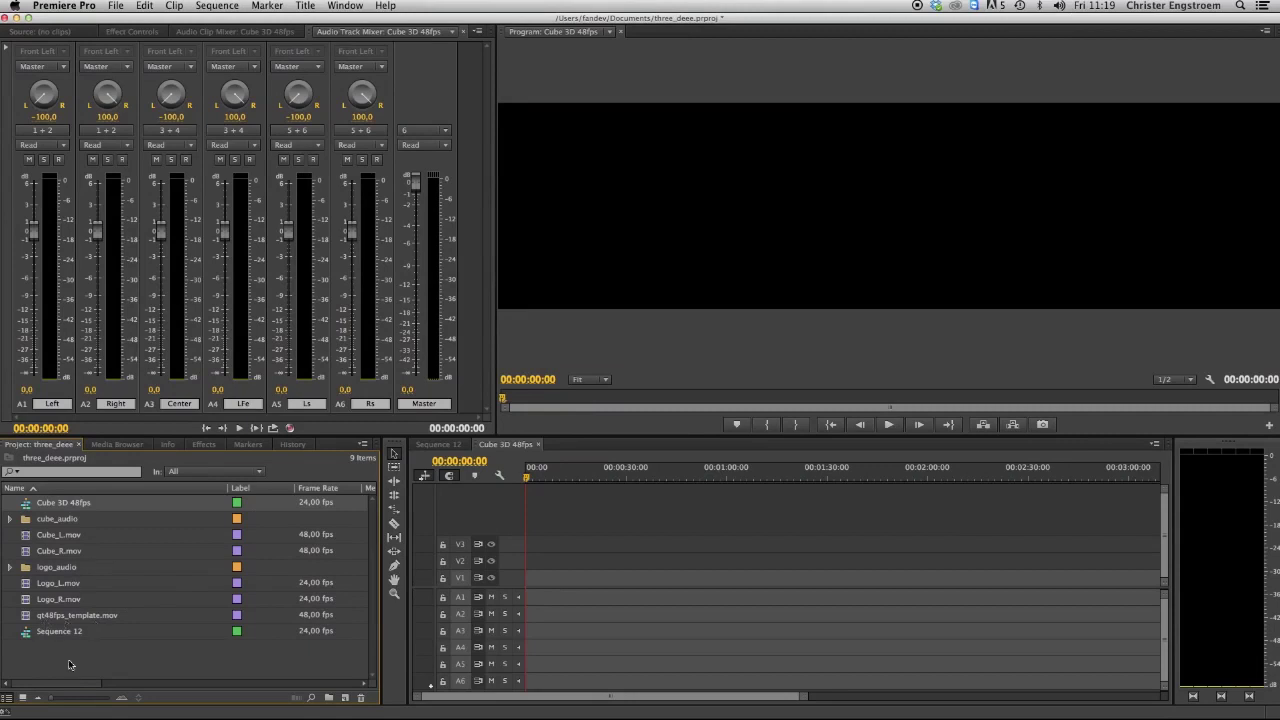
left_click(60, 618)
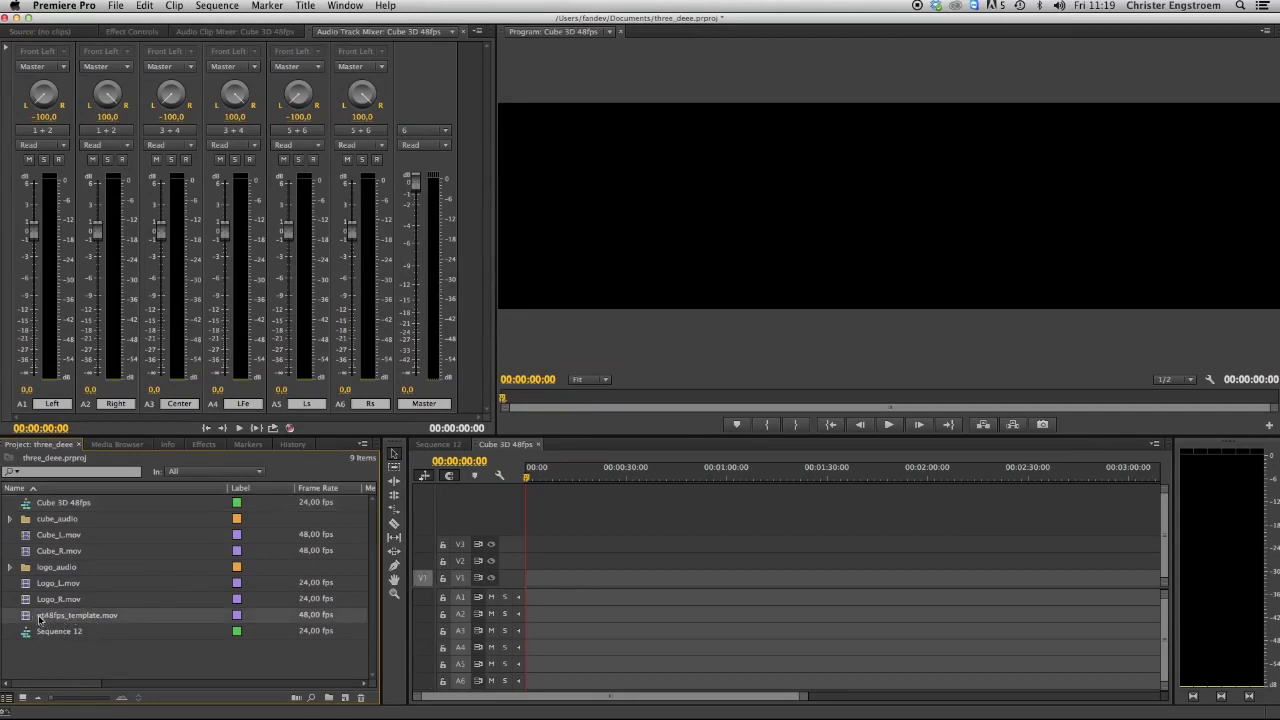
left_click(84, 647)
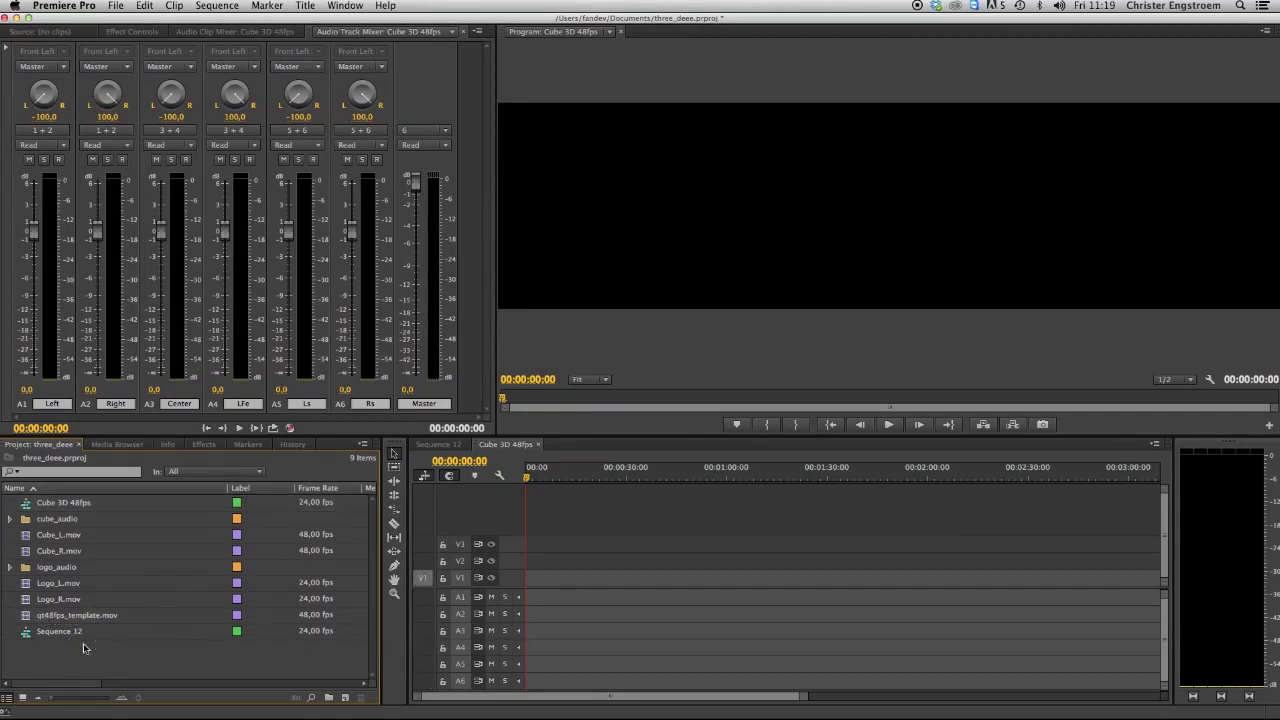
left_click(82, 616)
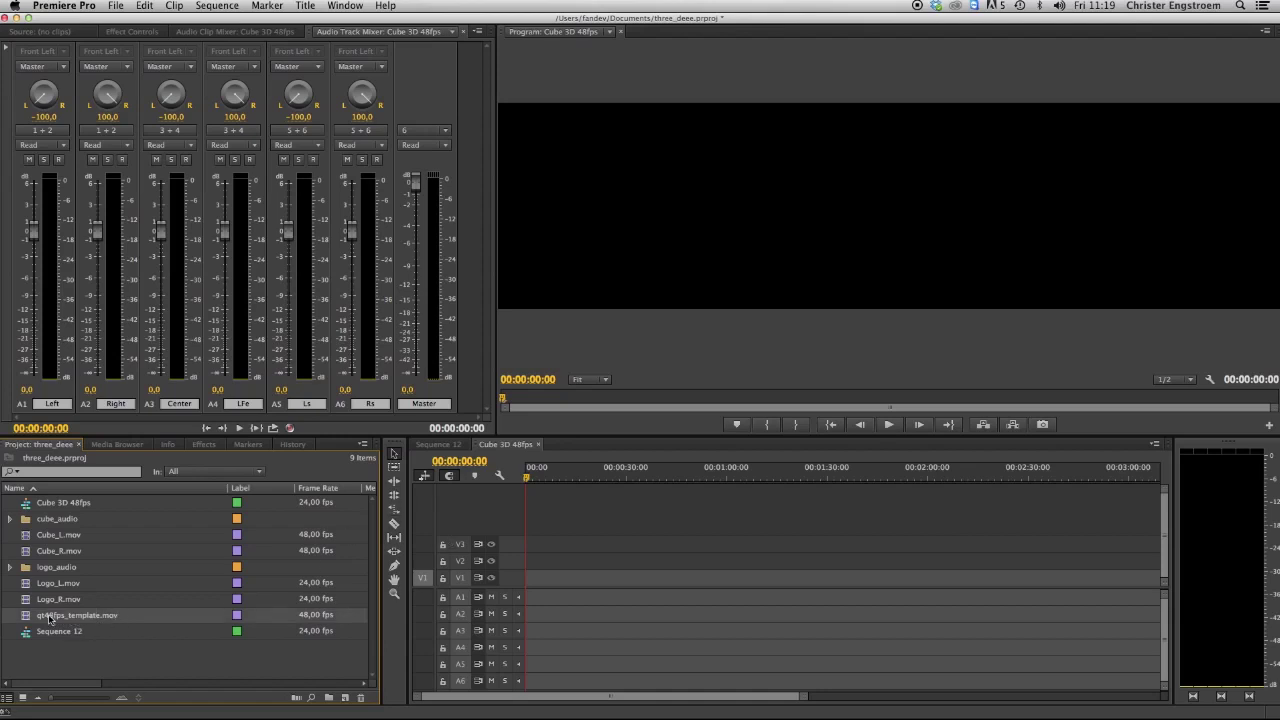
left_click(48, 650)
left_click(47, 622)
left_click_drag(52, 620, 527, 580)
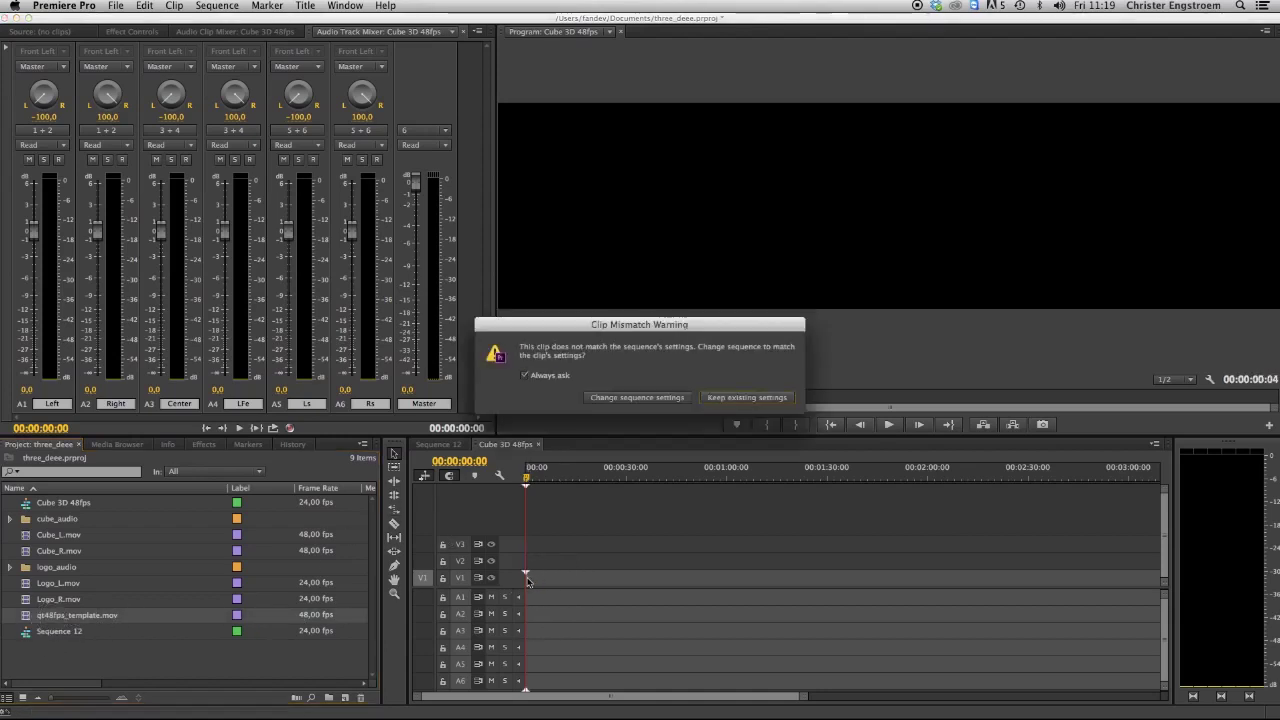
left_click(645, 398)
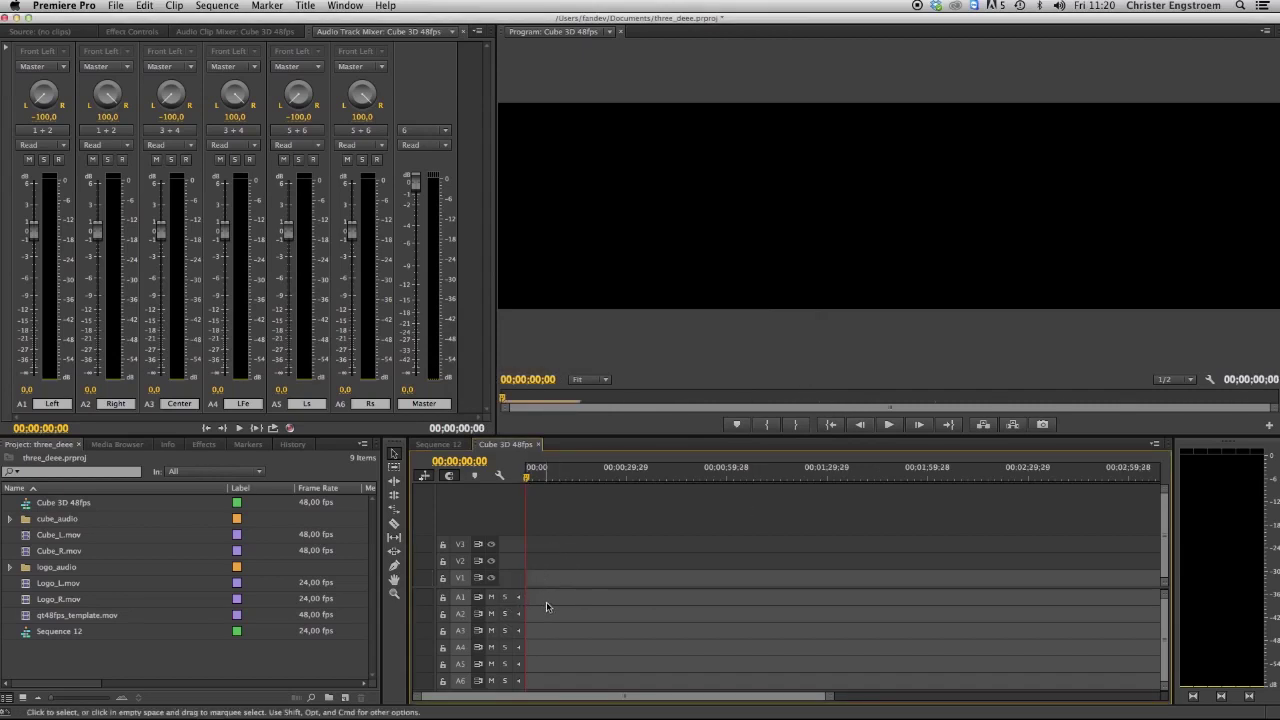
Confirm the 48 fps timebase in Sequence Settings, then drop Cube_L.mov onto V1
left_click(222, 6)
left_click(226, 26)
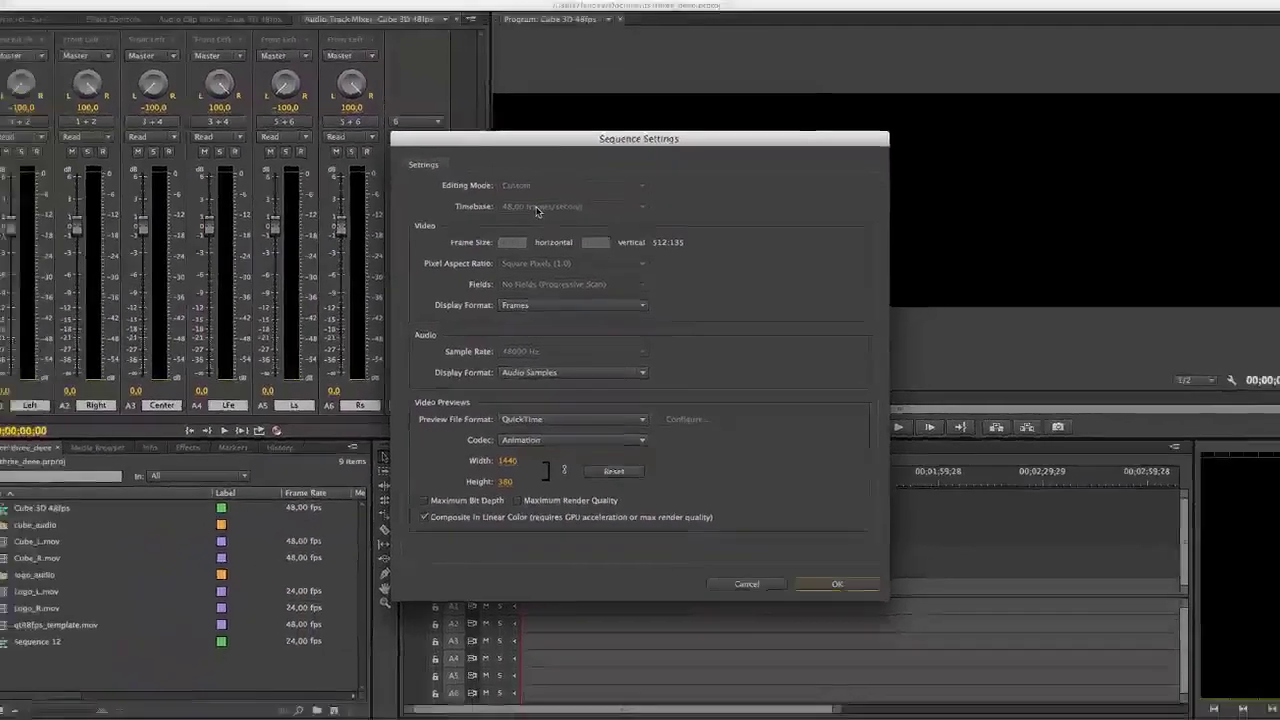
key("Return")
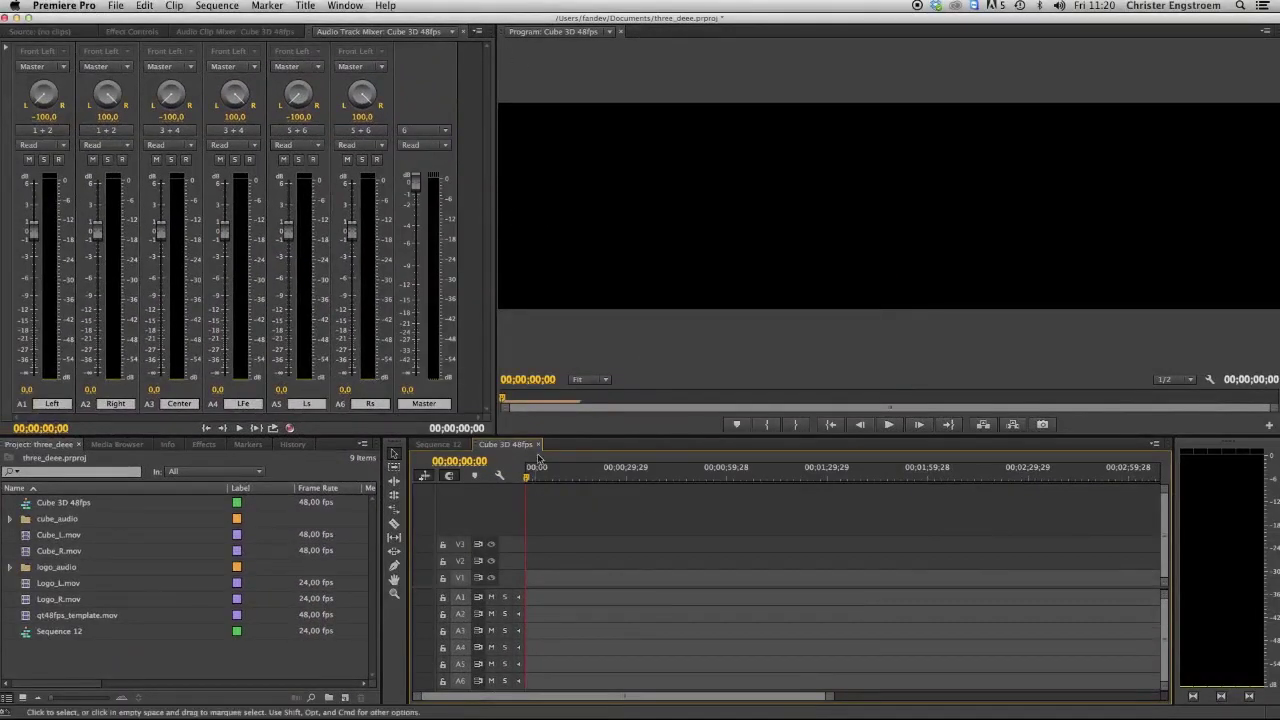
left_click(62, 537)
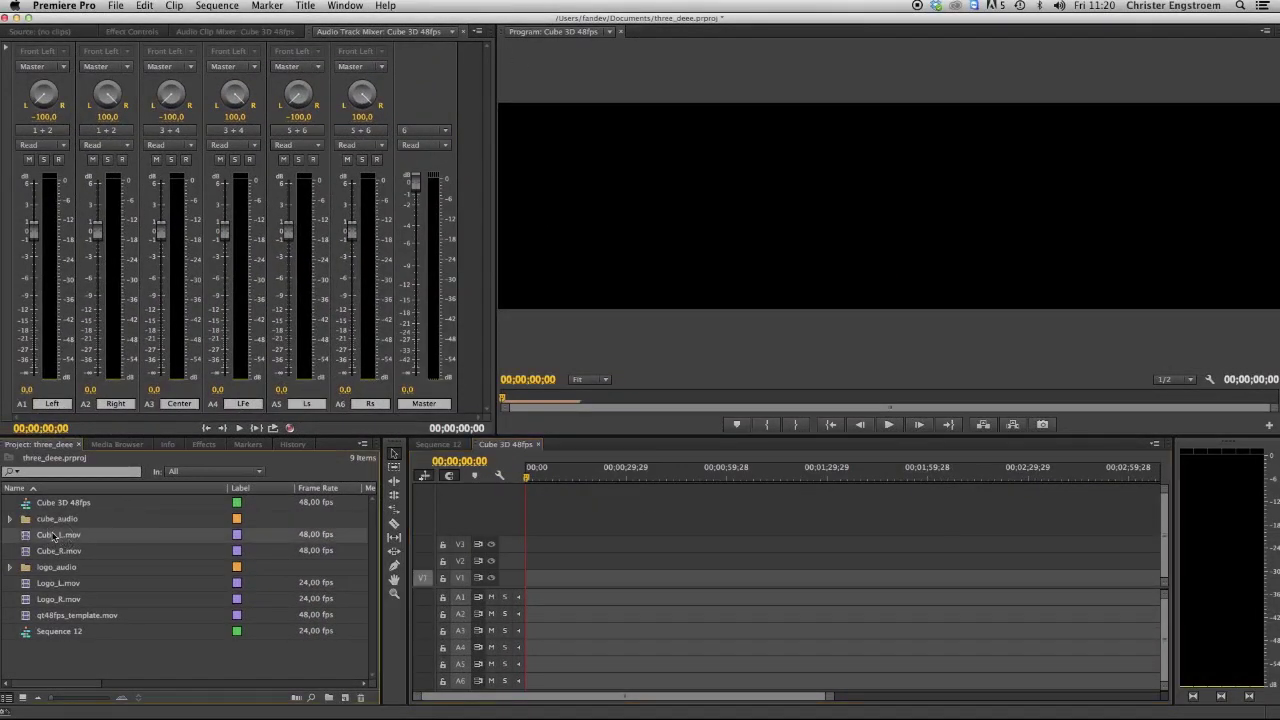
left_click_drag(48, 538, 531, 580)
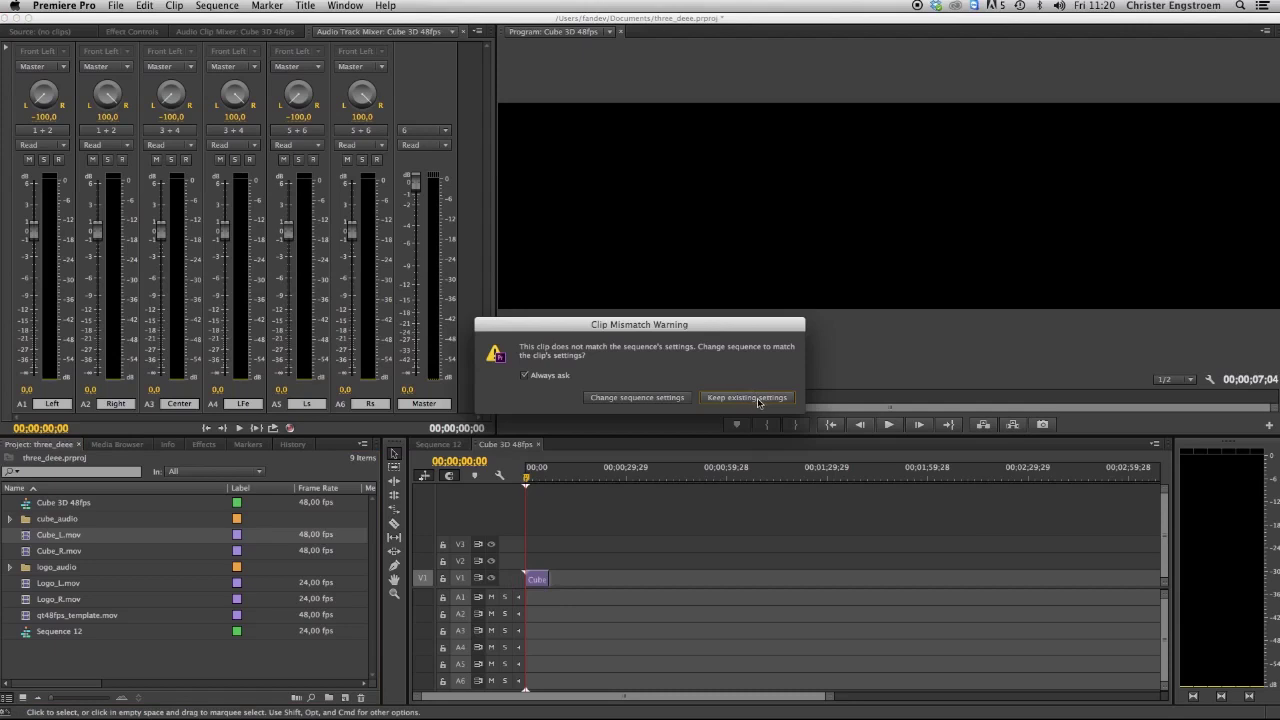
Keep the sequence settings and set Cube_L.mov's Position X and Anchor Point X to 0
left_click(757, 398)
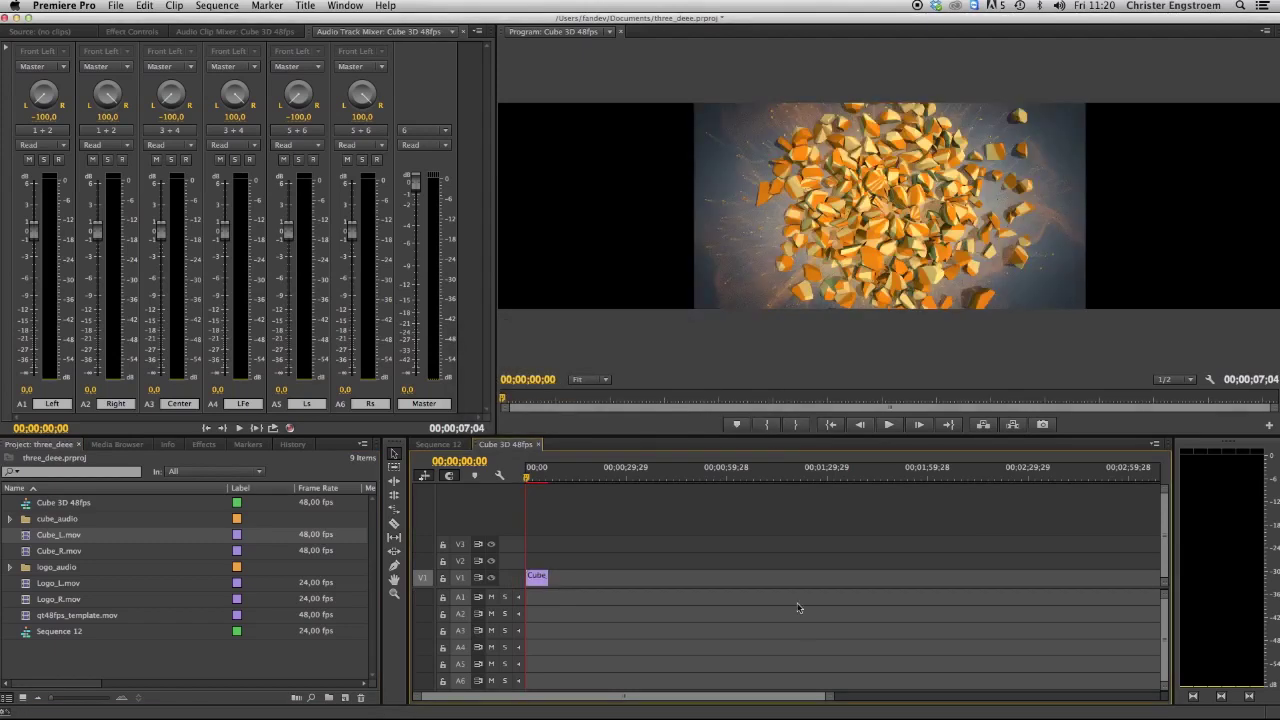
left_click_drag(825, 697, 658, 702)
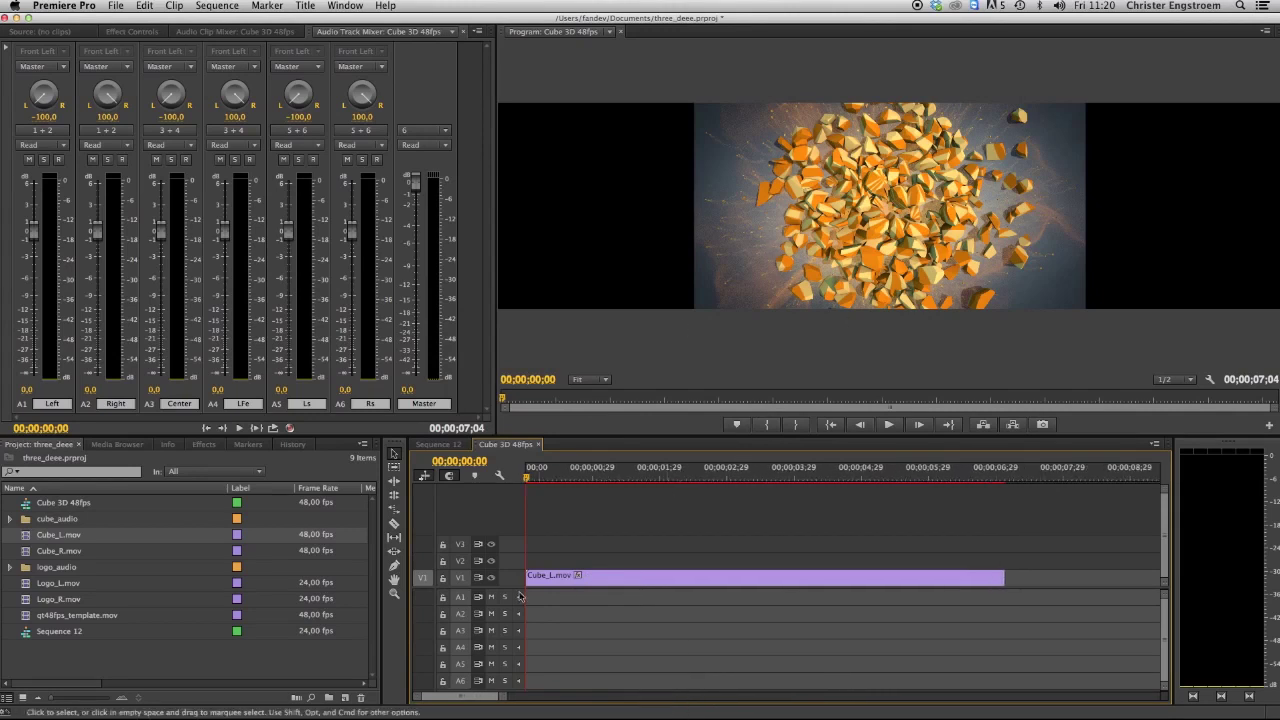
left_click(626, 580)
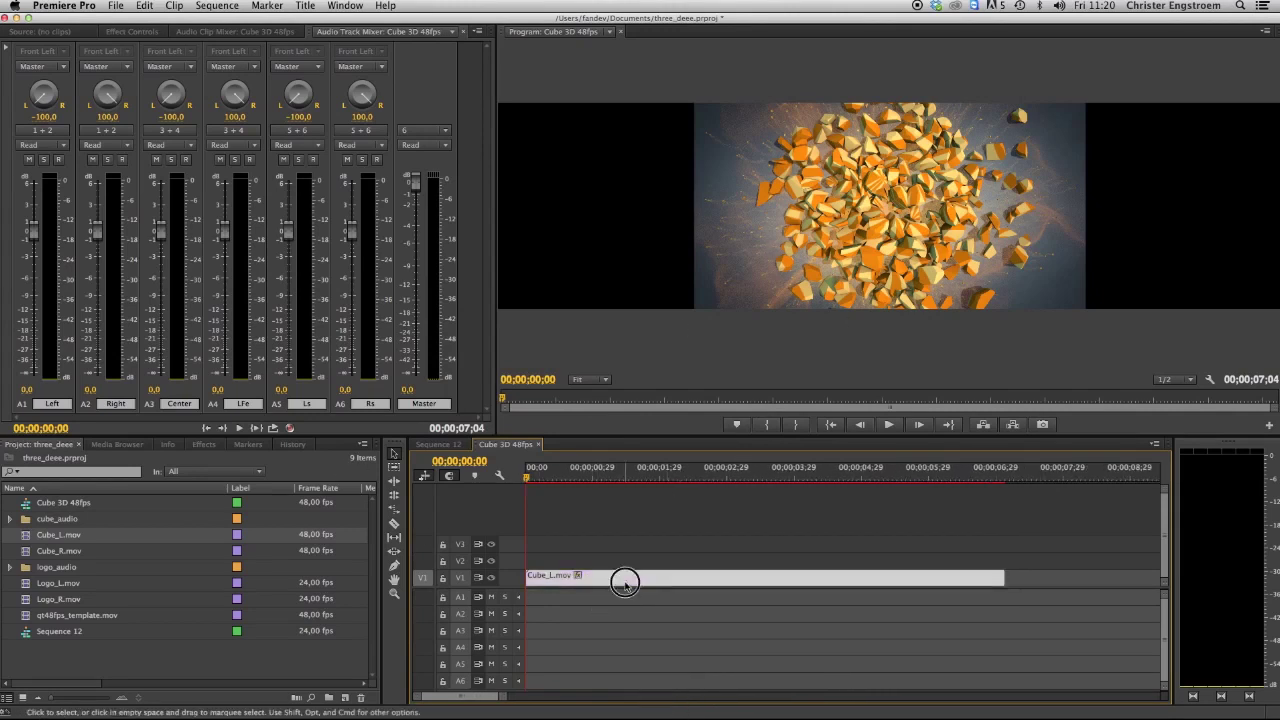
left_click(131, 31)
left_click(8, 85)
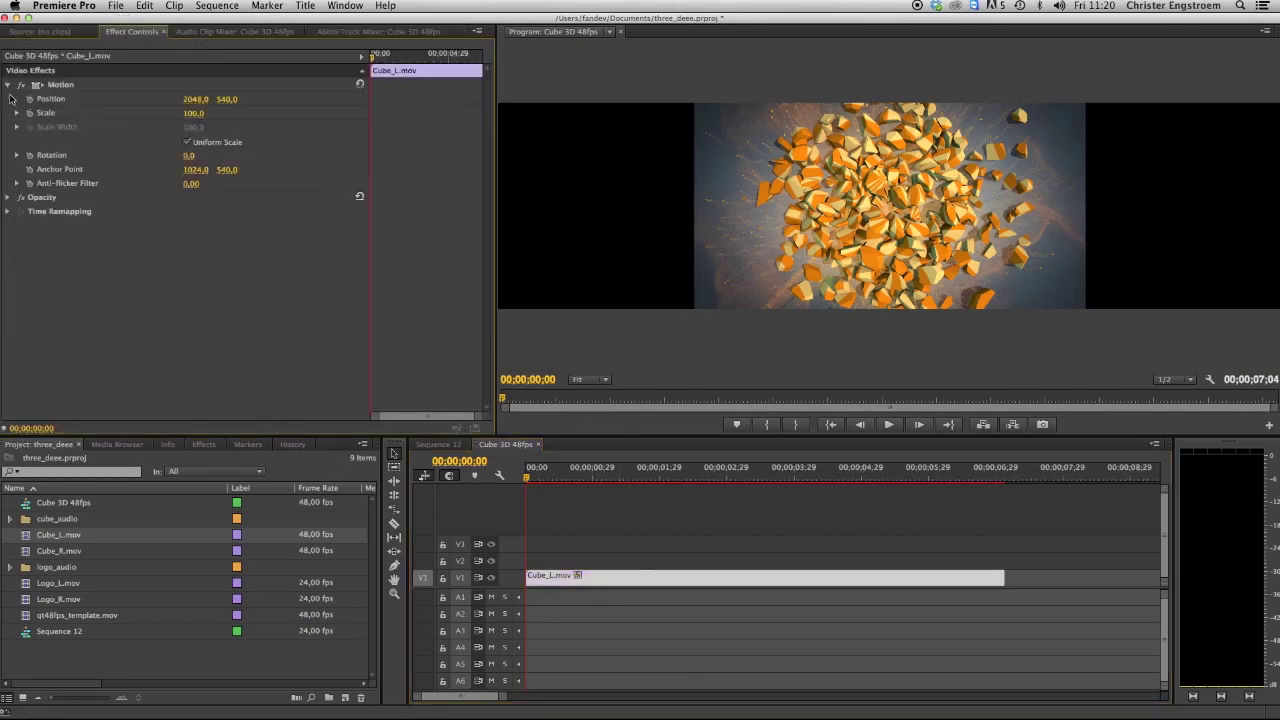
left_click(196, 100)
type("0")
key("Return")
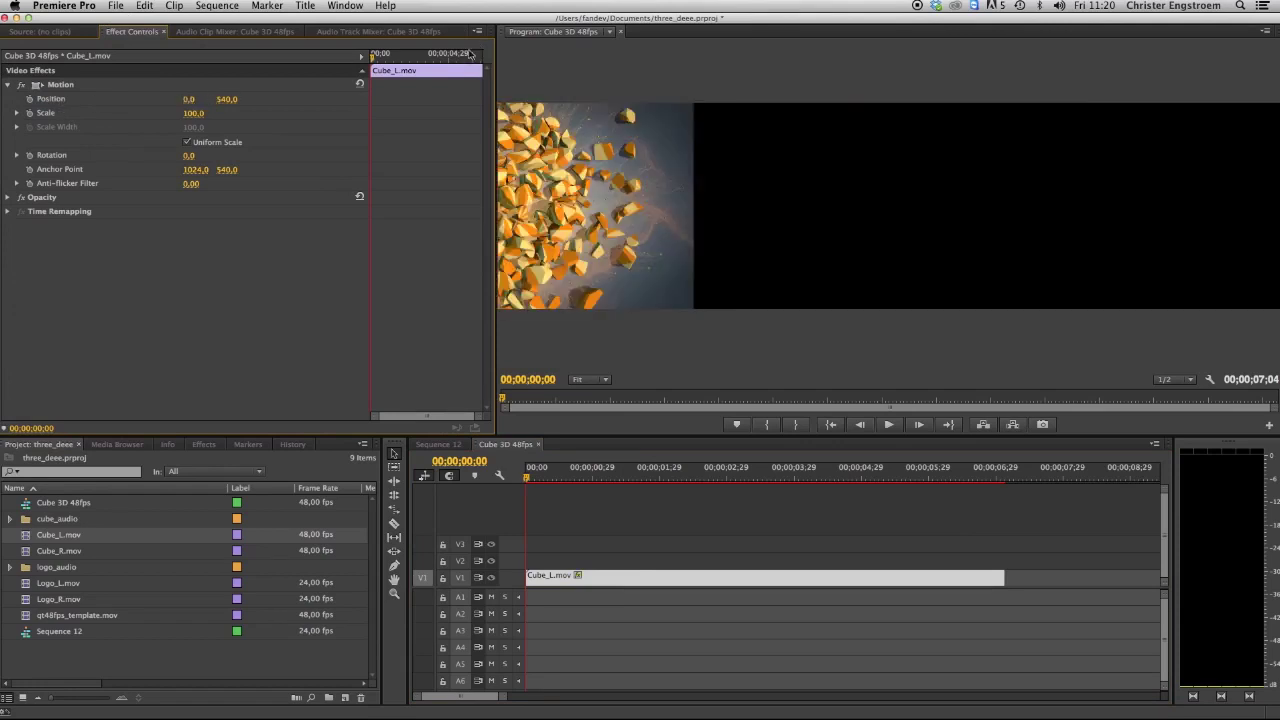
left_click(196, 170)
type("0")
key("Return")
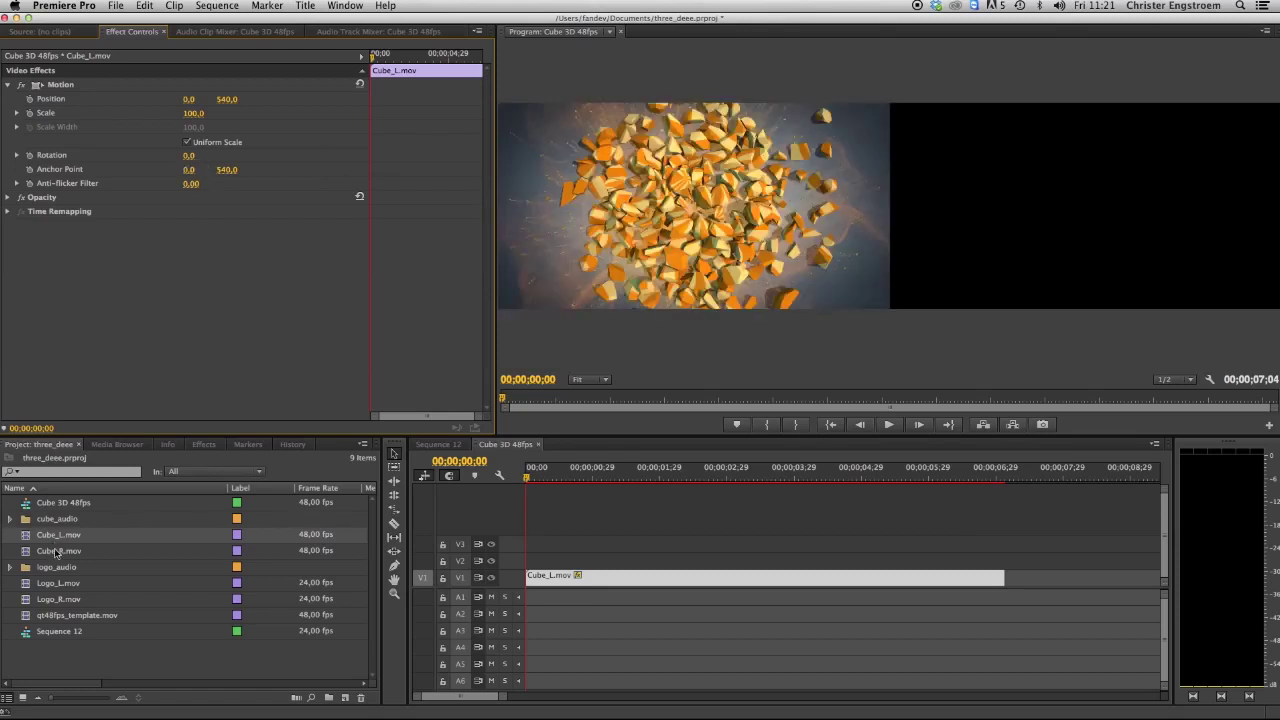
Place Cube_R.mov on V2 and set its Anchor Point X to 0
left_click_drag(57, 555, 530, 562)
left_click(645, 560)
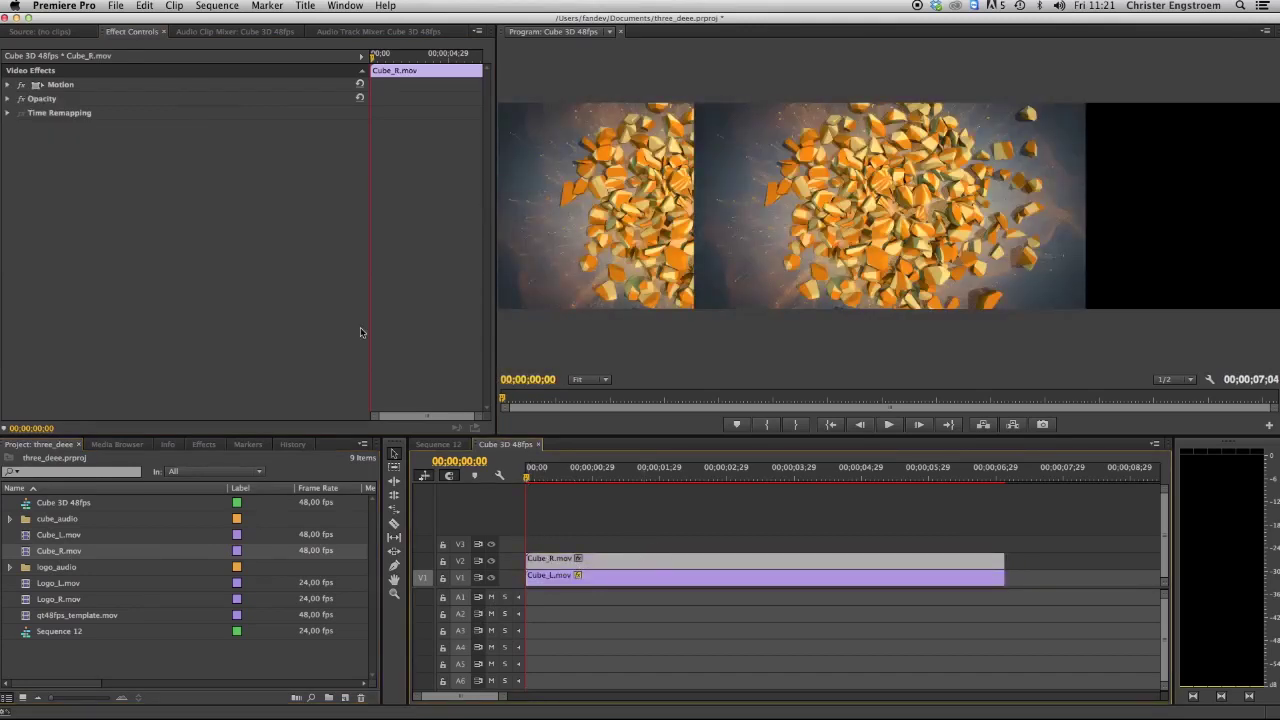
left_click(8, 85)
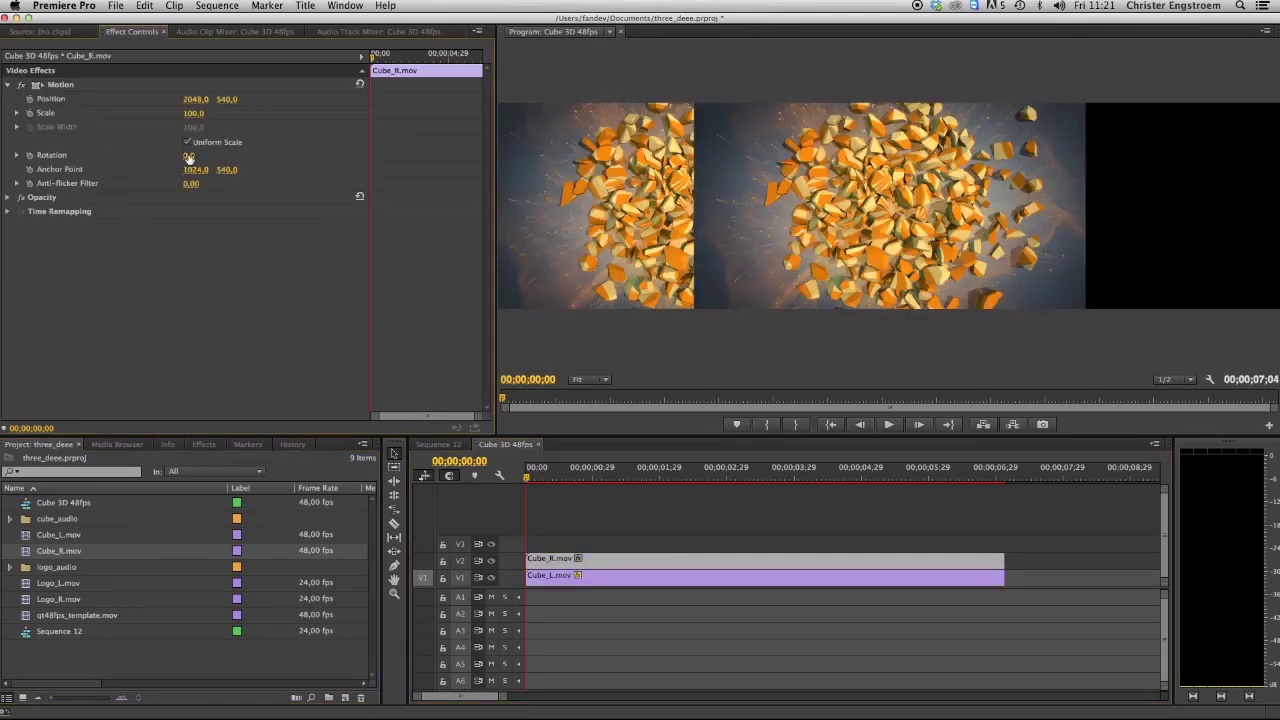
left_click(196, 169)
type("0")
key("Return")
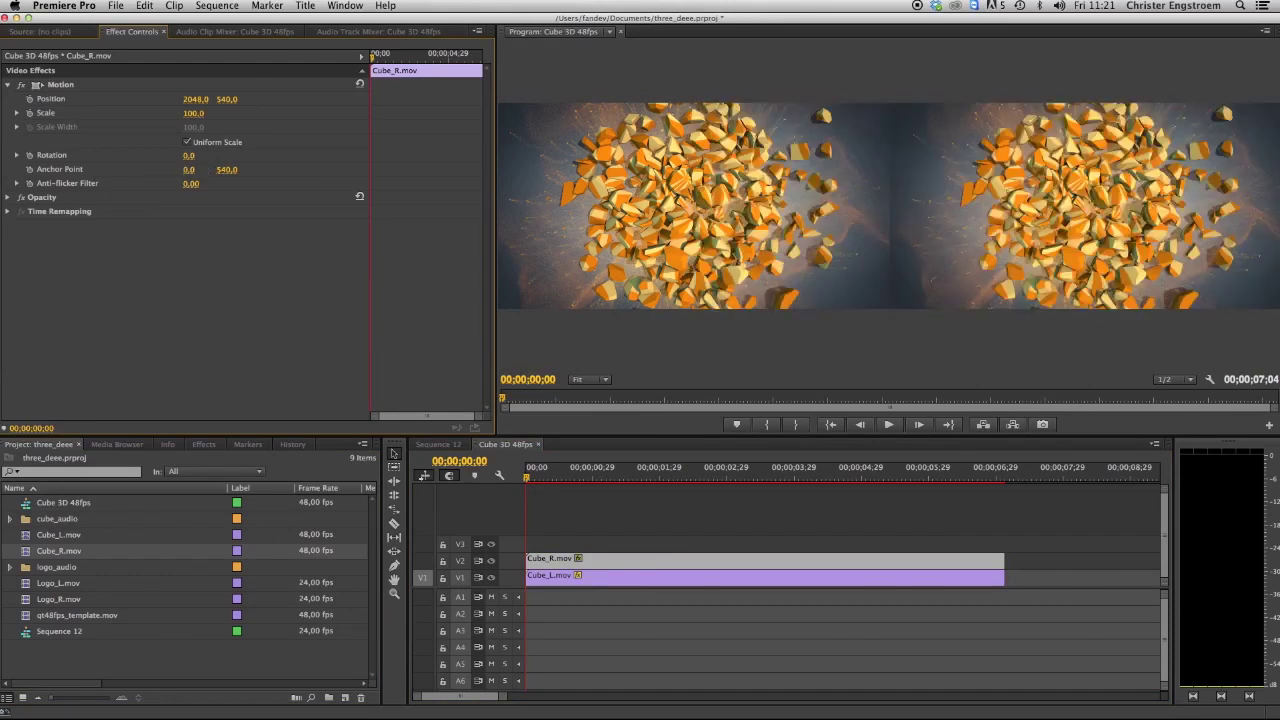
left_click(33, 549)
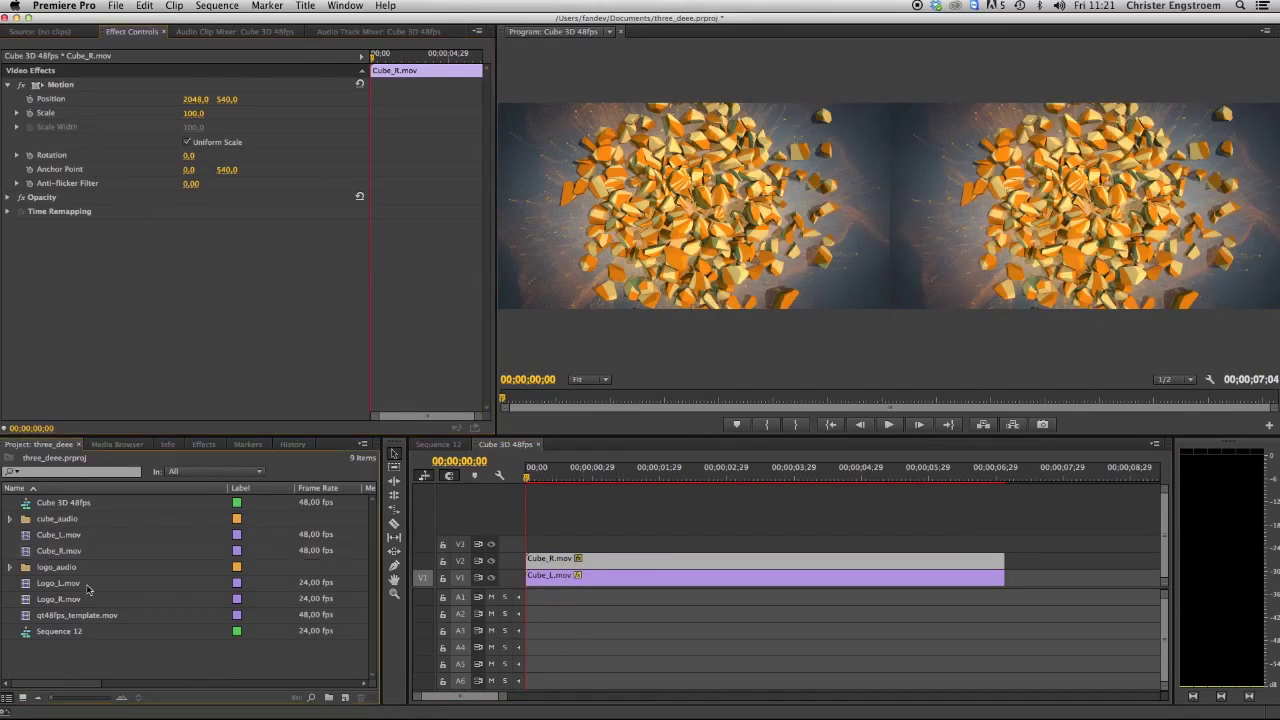
Place Cube_L, Cube_R, Cube_C, Cube_Lfe, Cube_Ls and Cube_Rs WAVs on tracks A1–A6
left_click(9, 518)
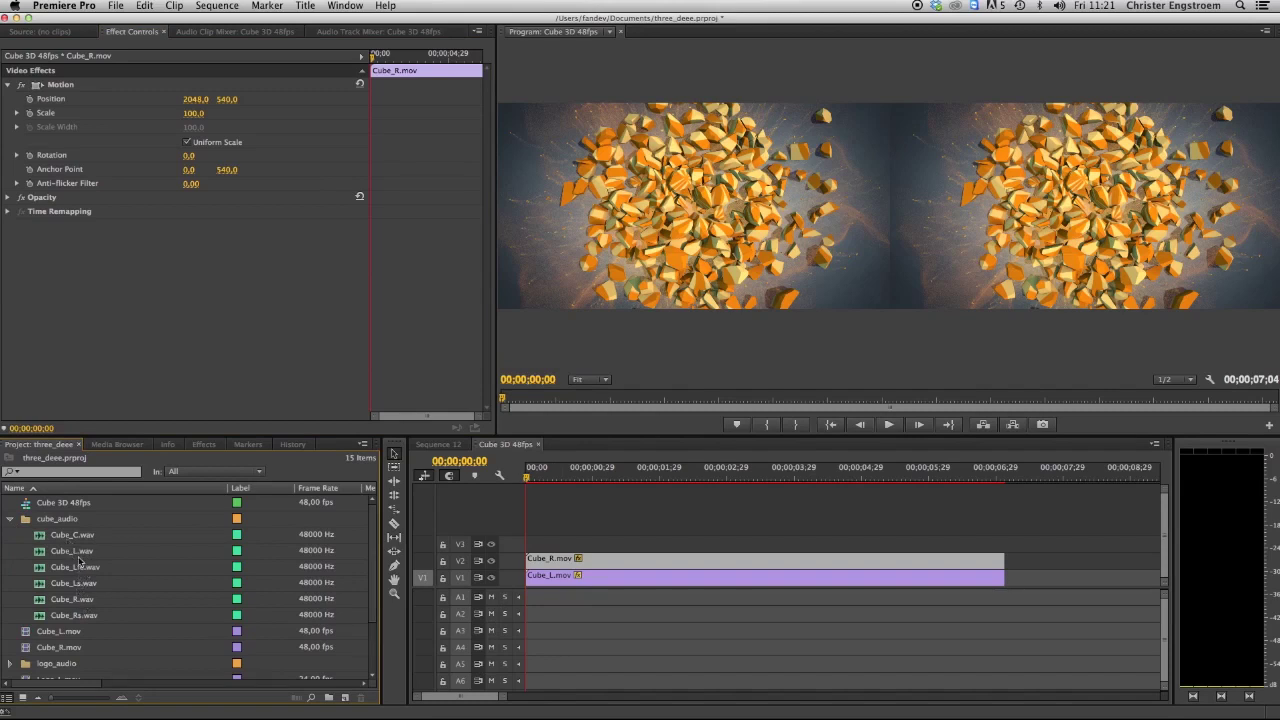
left_click_drag(80, 551, 530, 595)
double_click(87, 598)
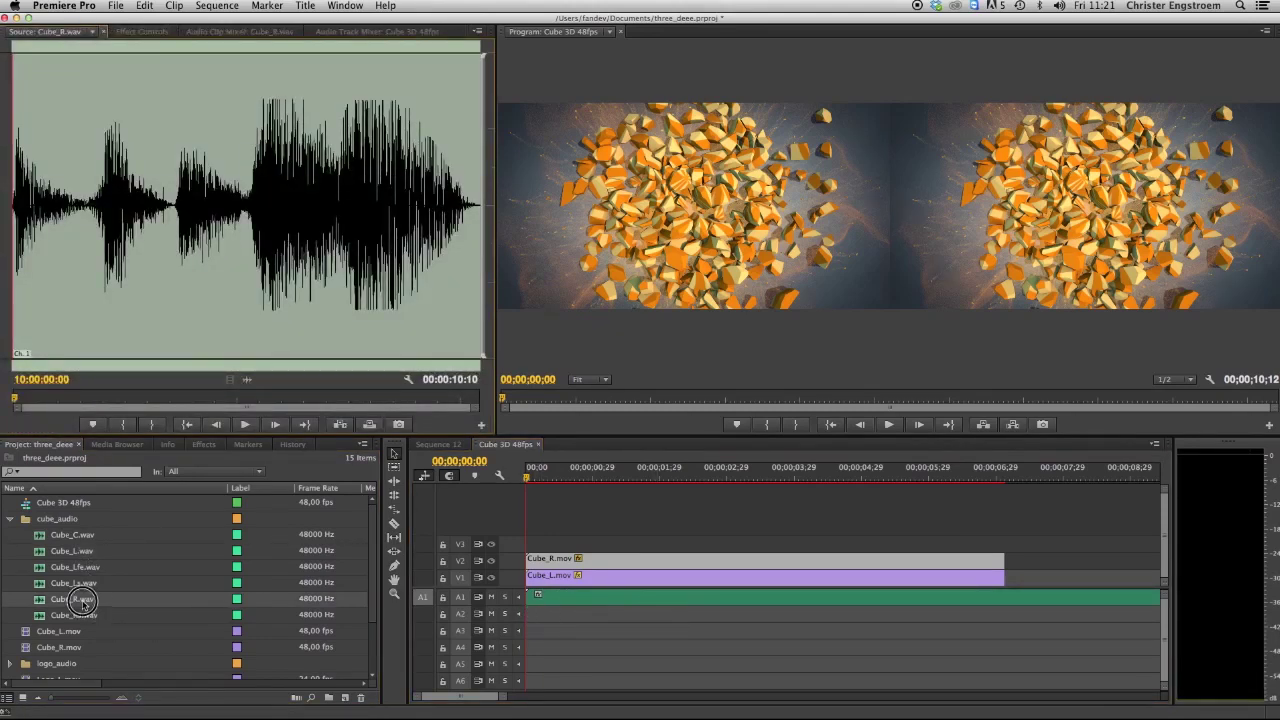
left_click_drag(100, 600, 525, 608)
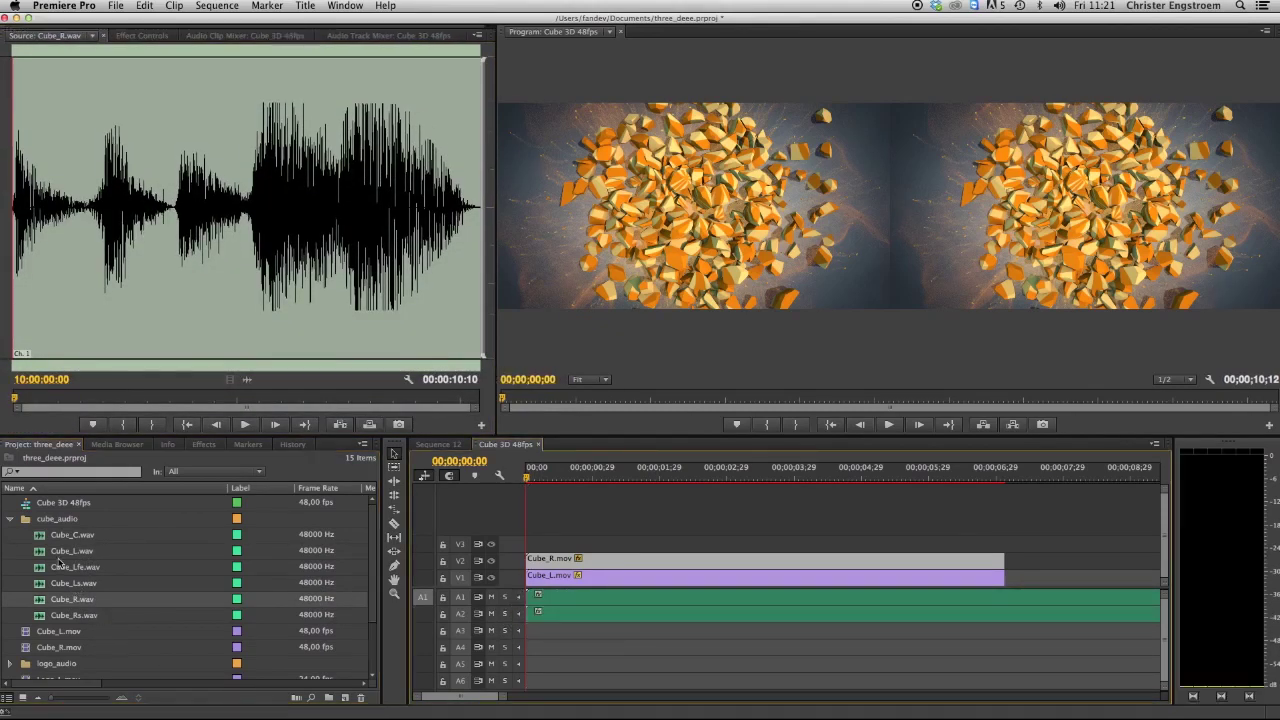
left_click_drag(78, 535, 533, 633)
left_click(86, 584)
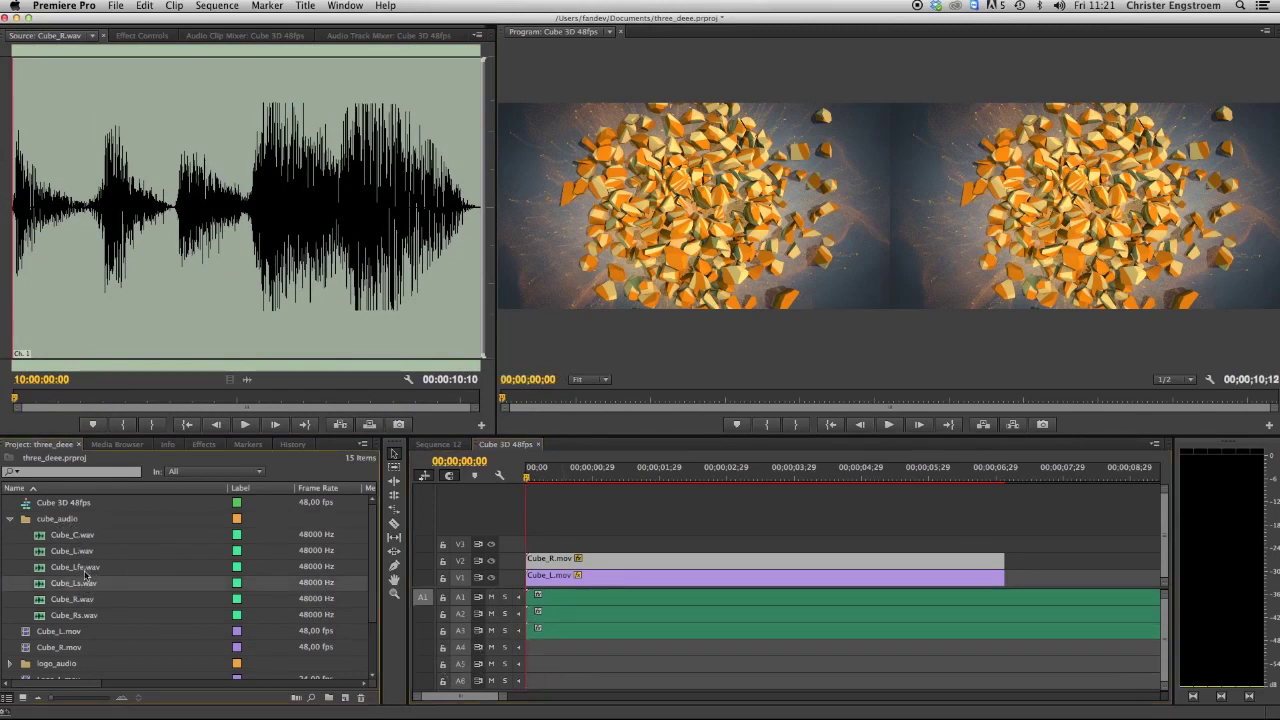
left_click_drag(84, 567, 533, 645)
left_click_drag(84, 584, 533, 665)
left_click_drag(77, 622, 528, 697)
Trim the audio clips to end with the video, then deselect all clips
left_click(510, 698)
key("super+a")
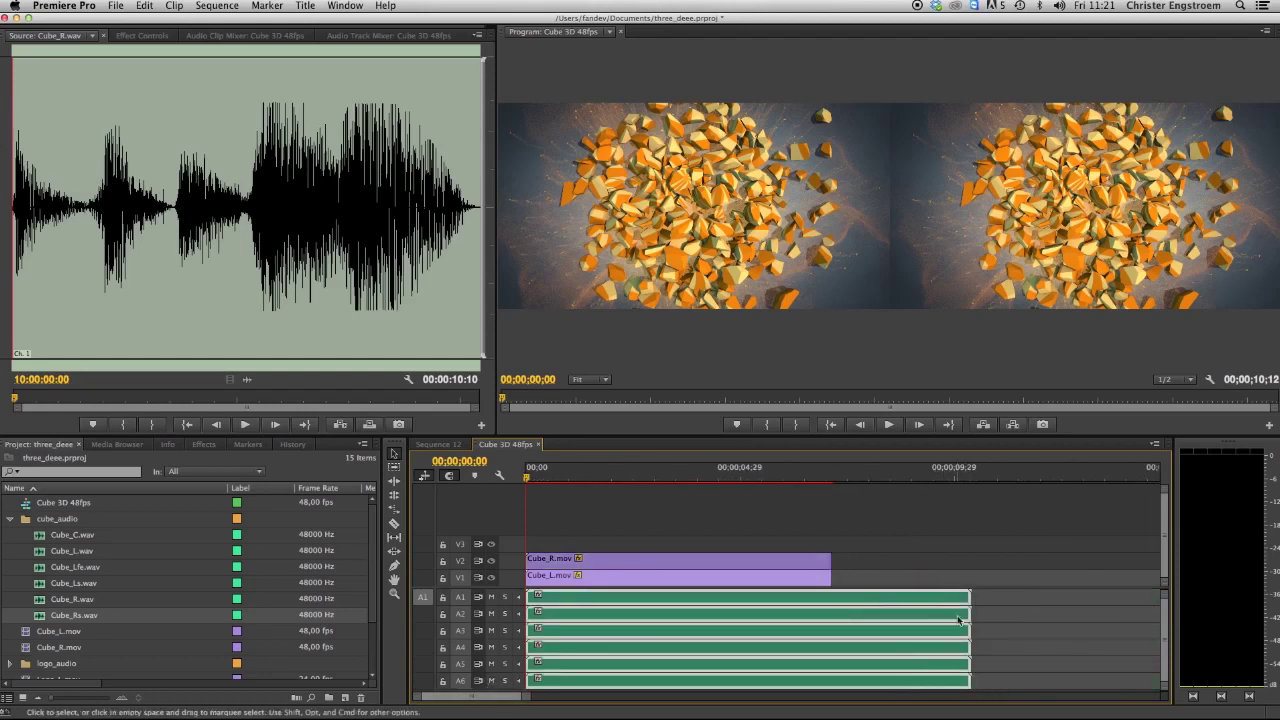
left_click_drag(962, 602, 829, 601)
left_click(970, 624)
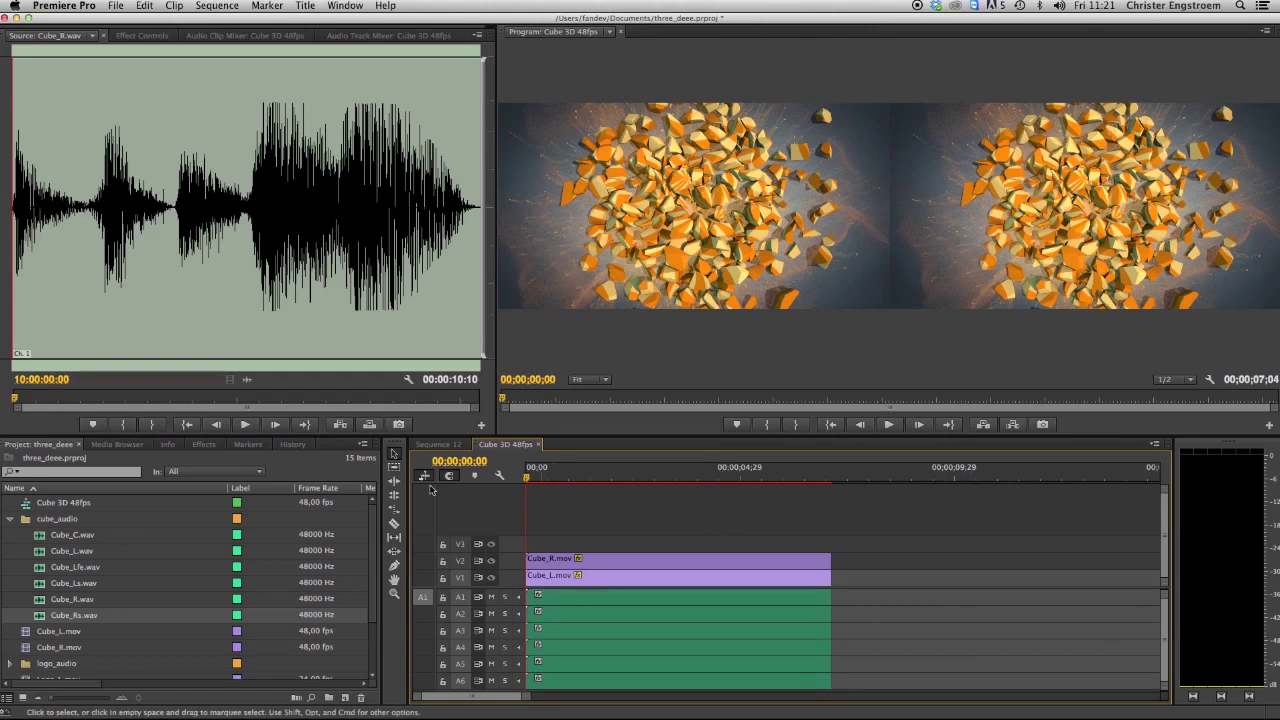
left_click(111, 62)
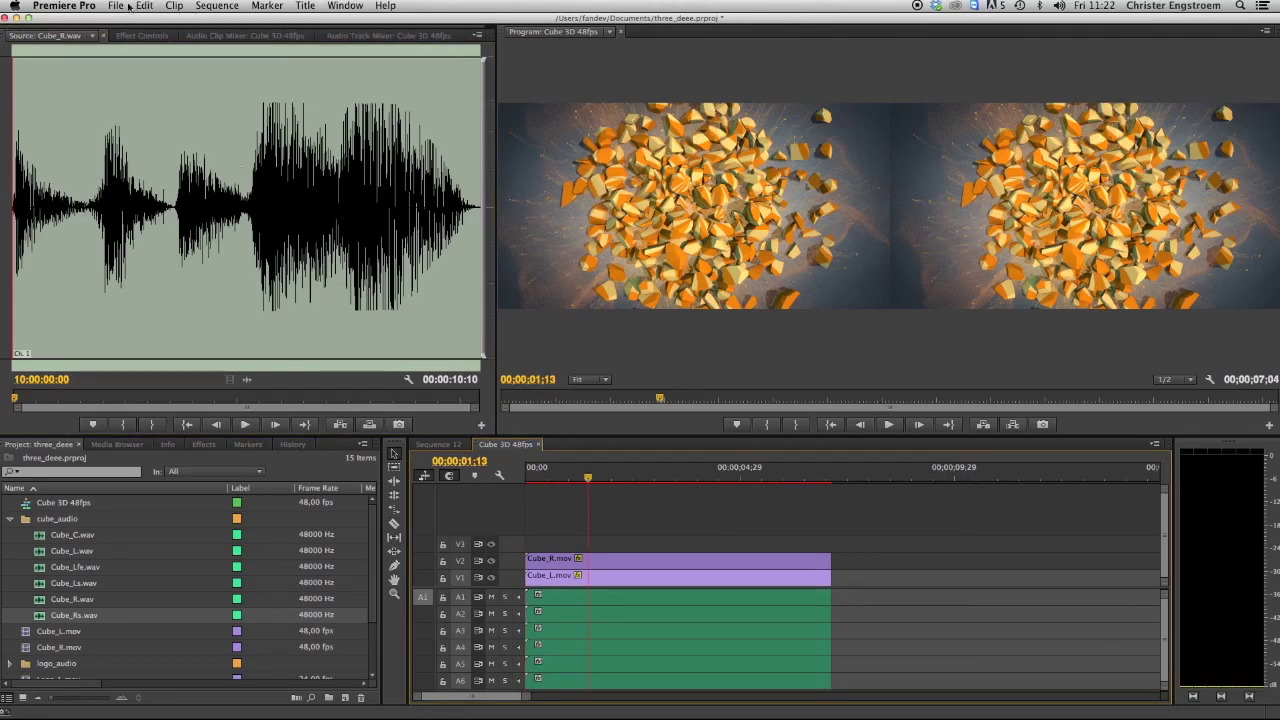
Open the Export Media settings for Cube 3D 48fps and show the CuteDCP General options
left_click(128, 7)
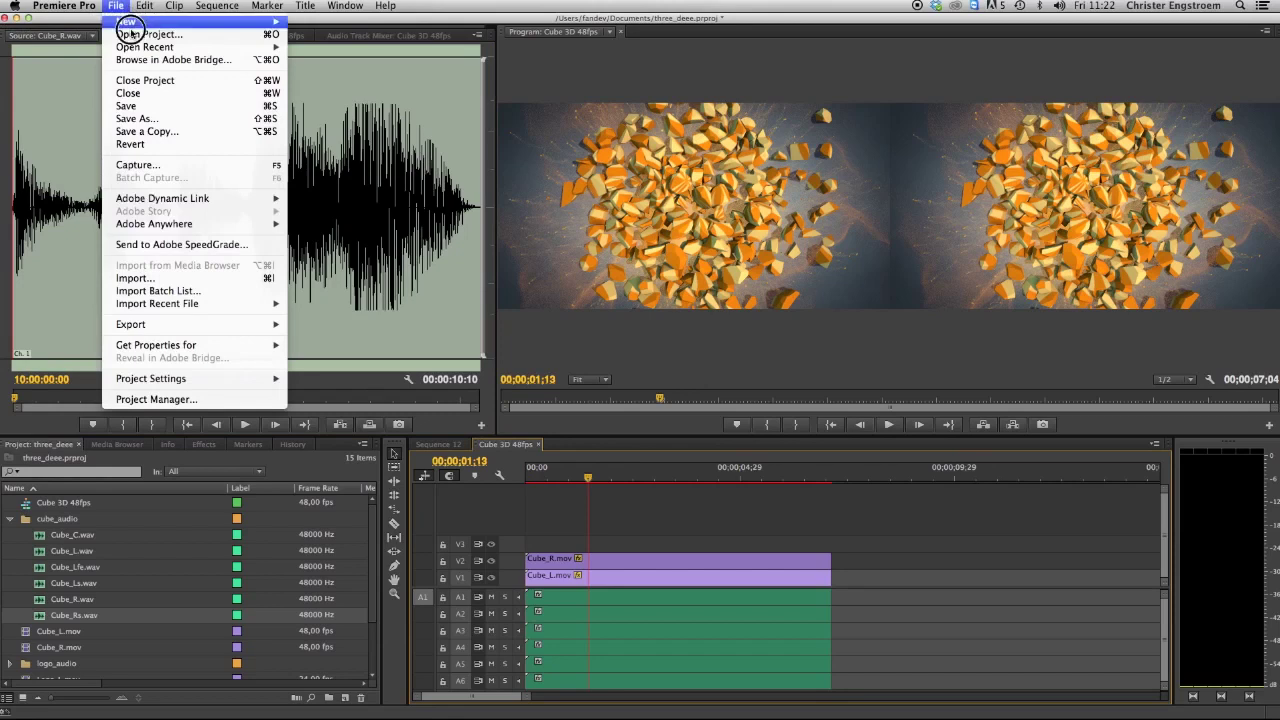
mouse_move(266, 323)
left_click(318, 326)
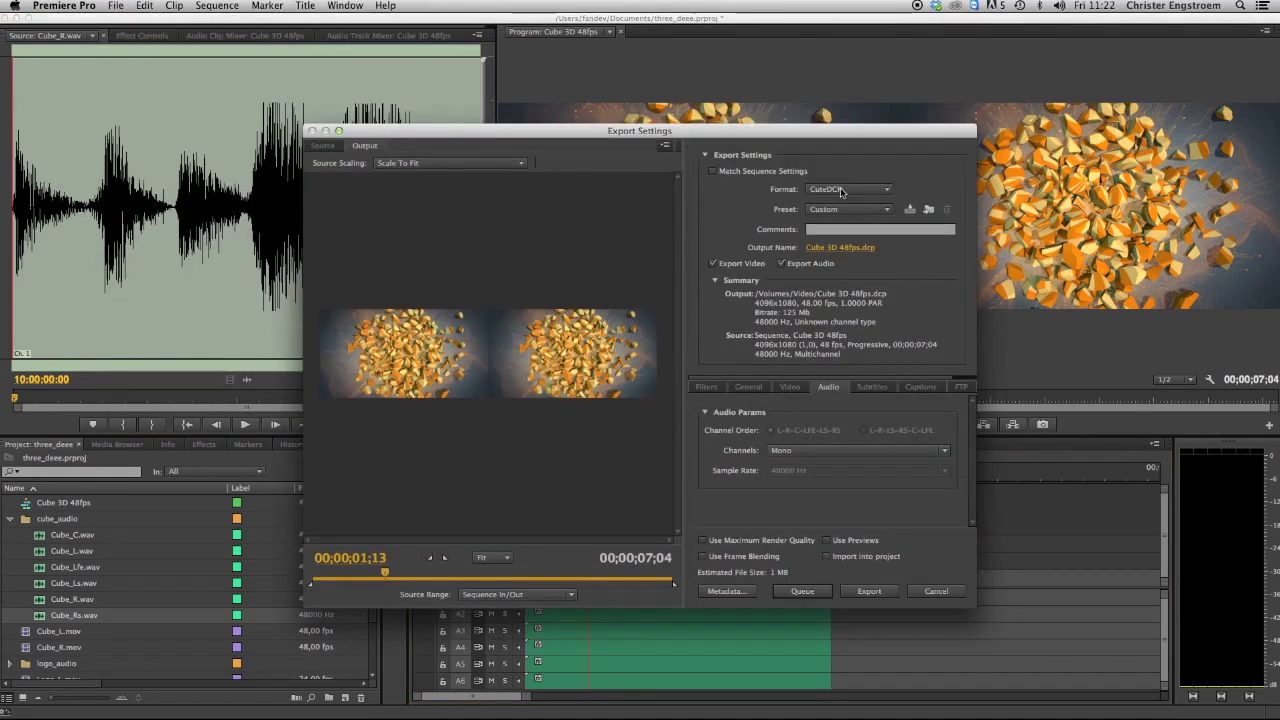
left_click(748, 387)
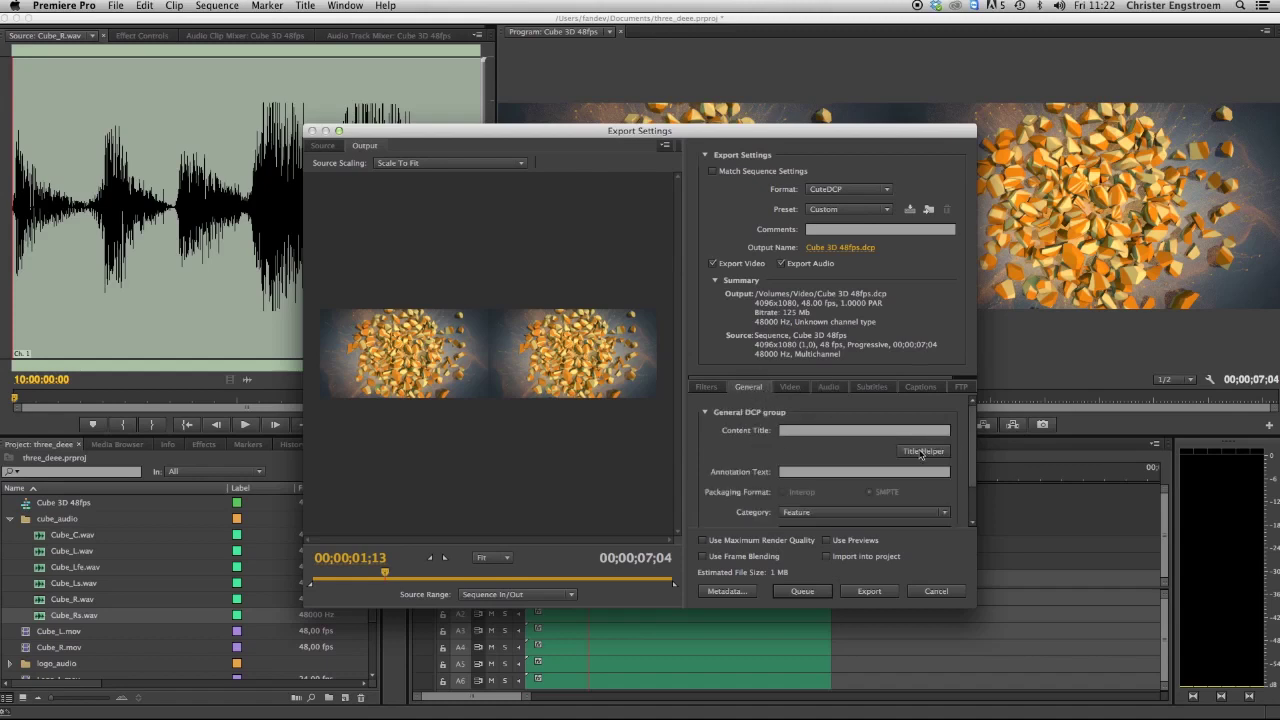
Build the title from CUBE-3D with Trailer, C aspect, 2K, 5.1 audio and OV package
left_click(921, 452)
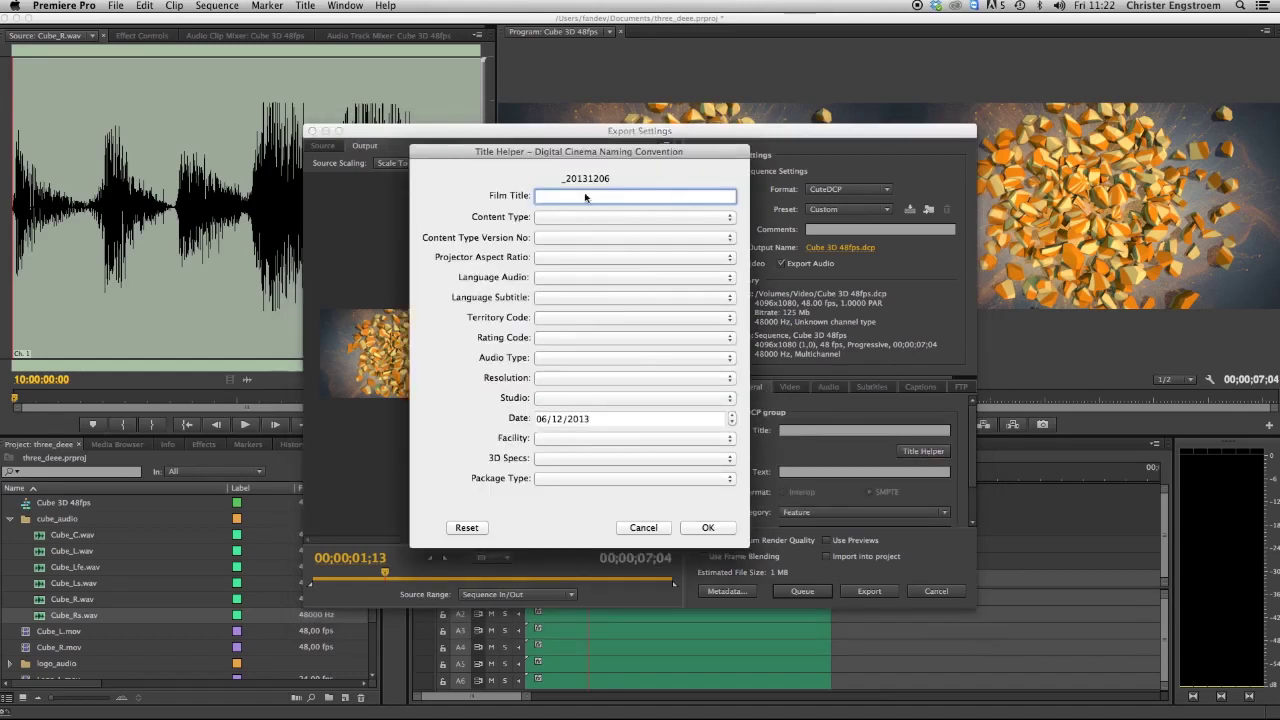
type("CUBE-3D")
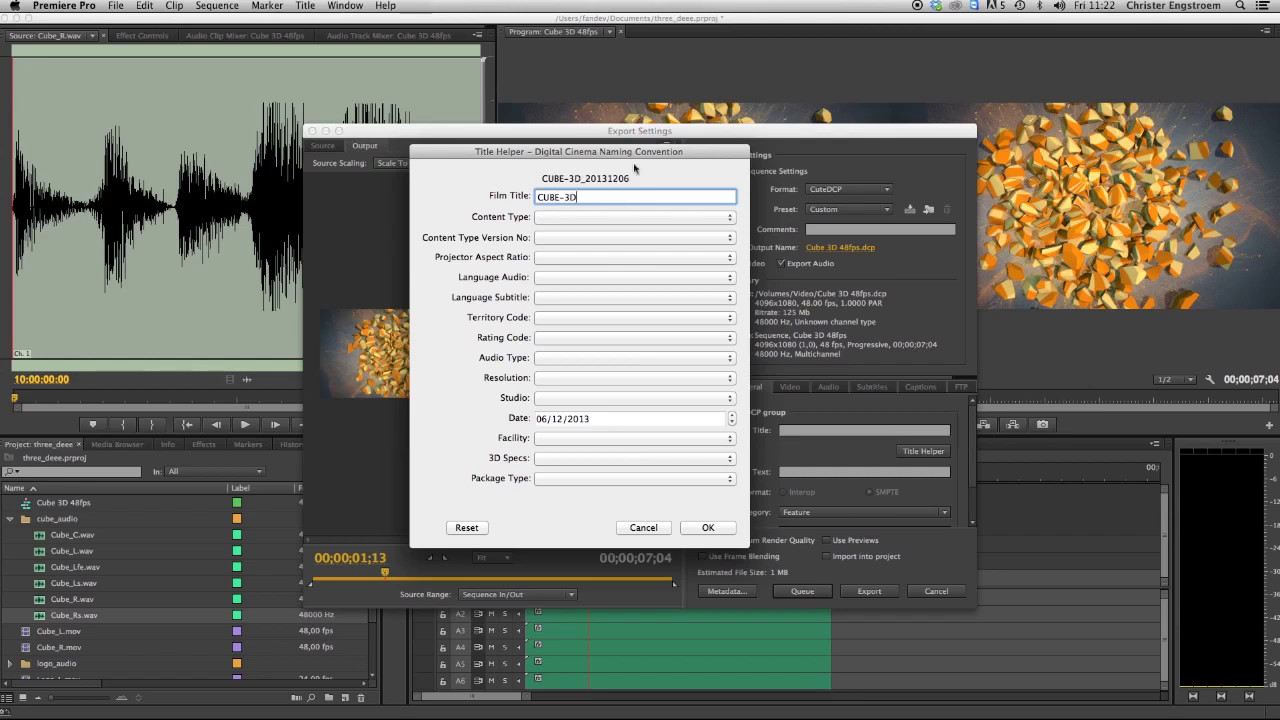
left_click(595, 218)
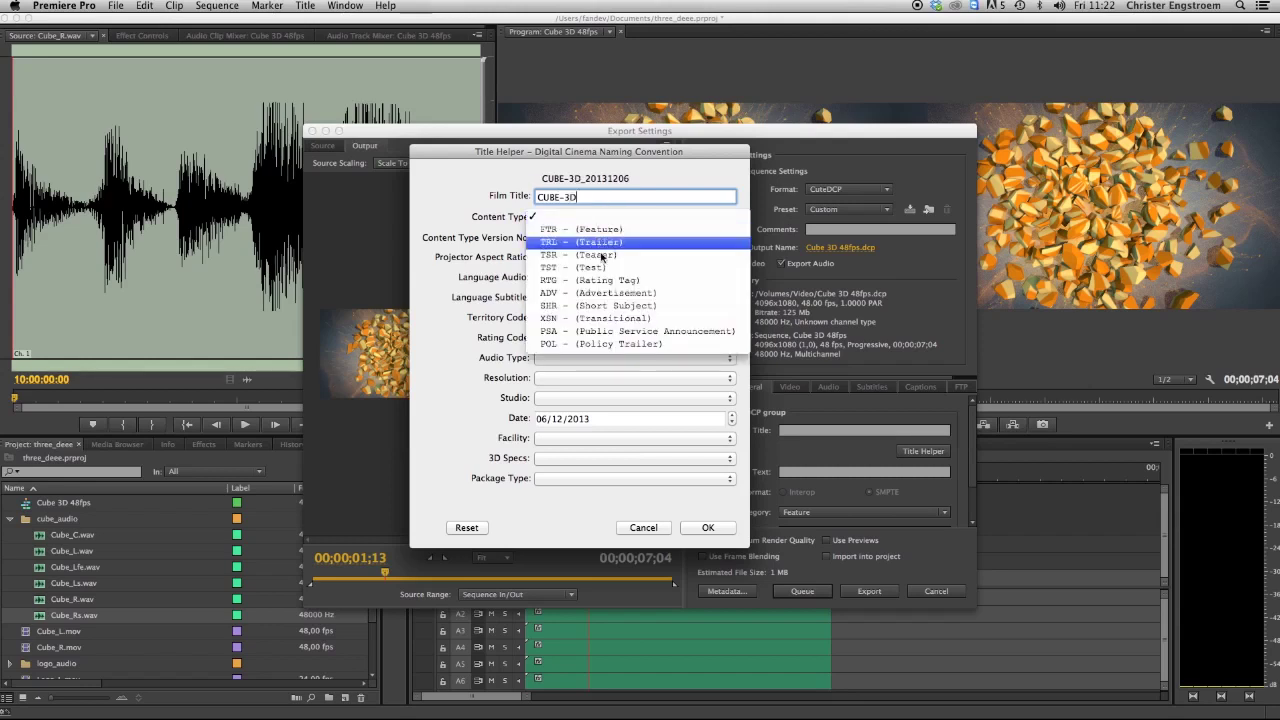
left_click(600, 246)
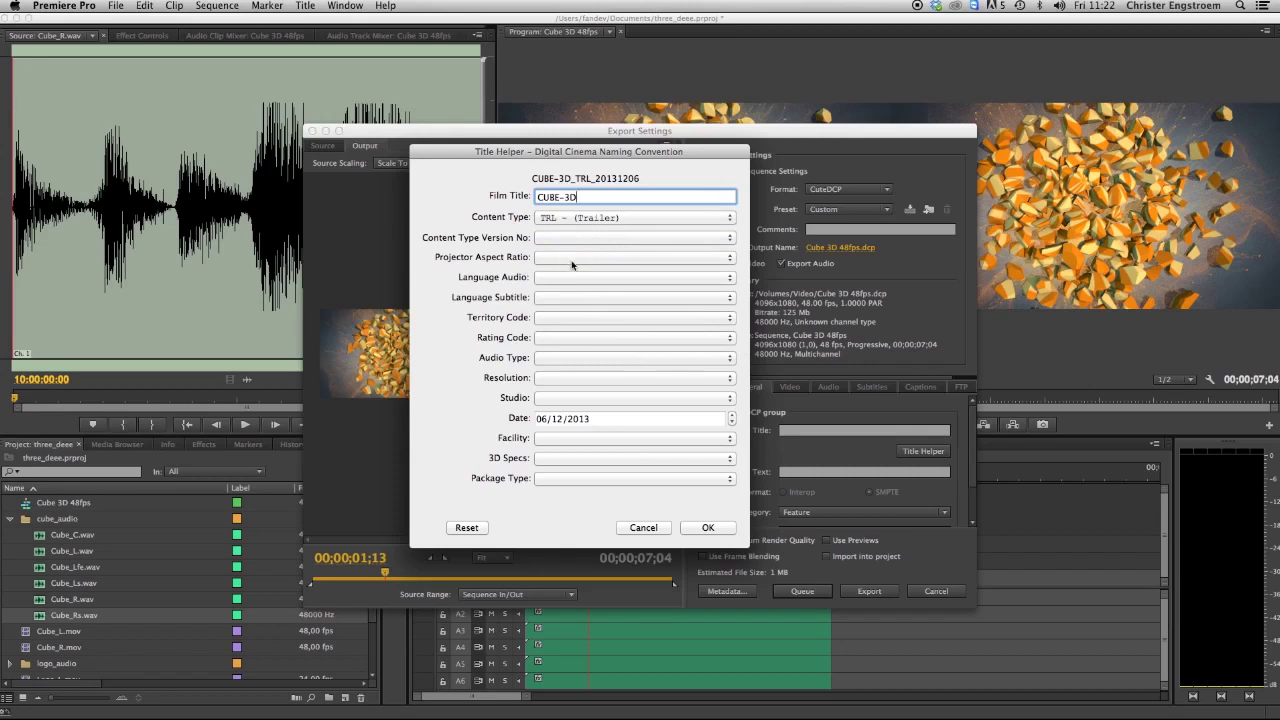
left_click(572, 262)
left_click(561, 287)
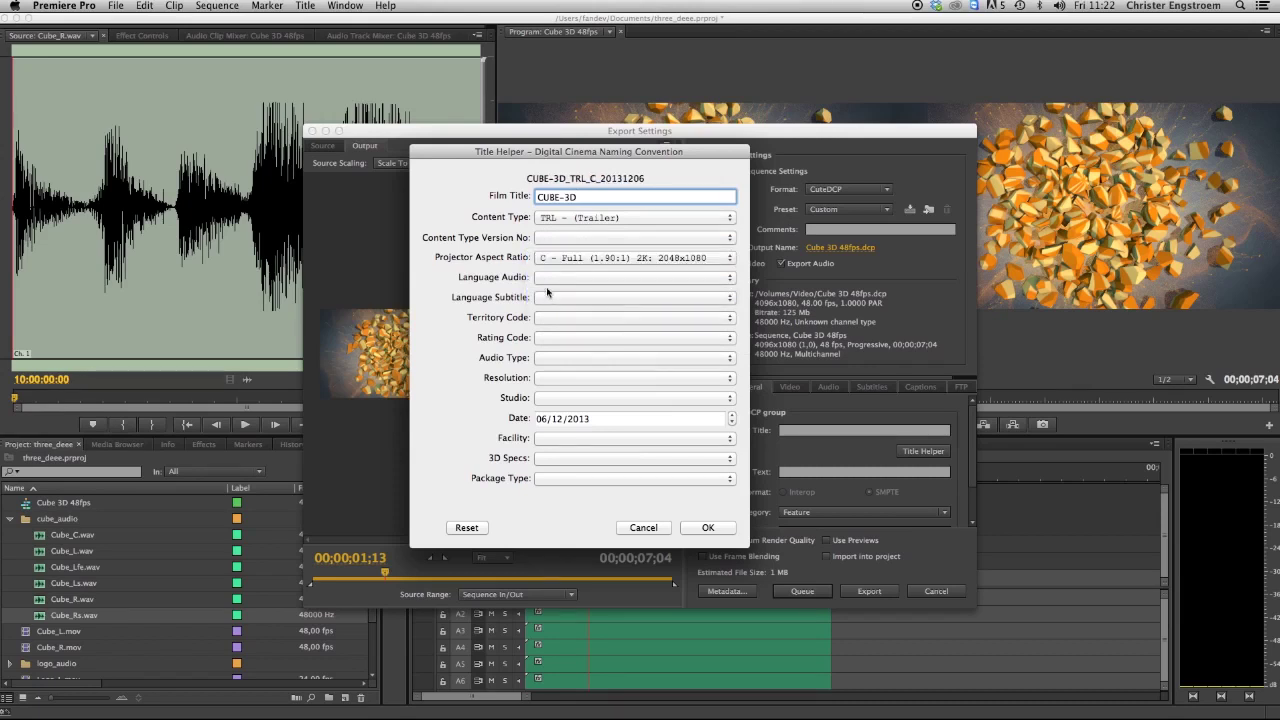
left_click(567, 377)
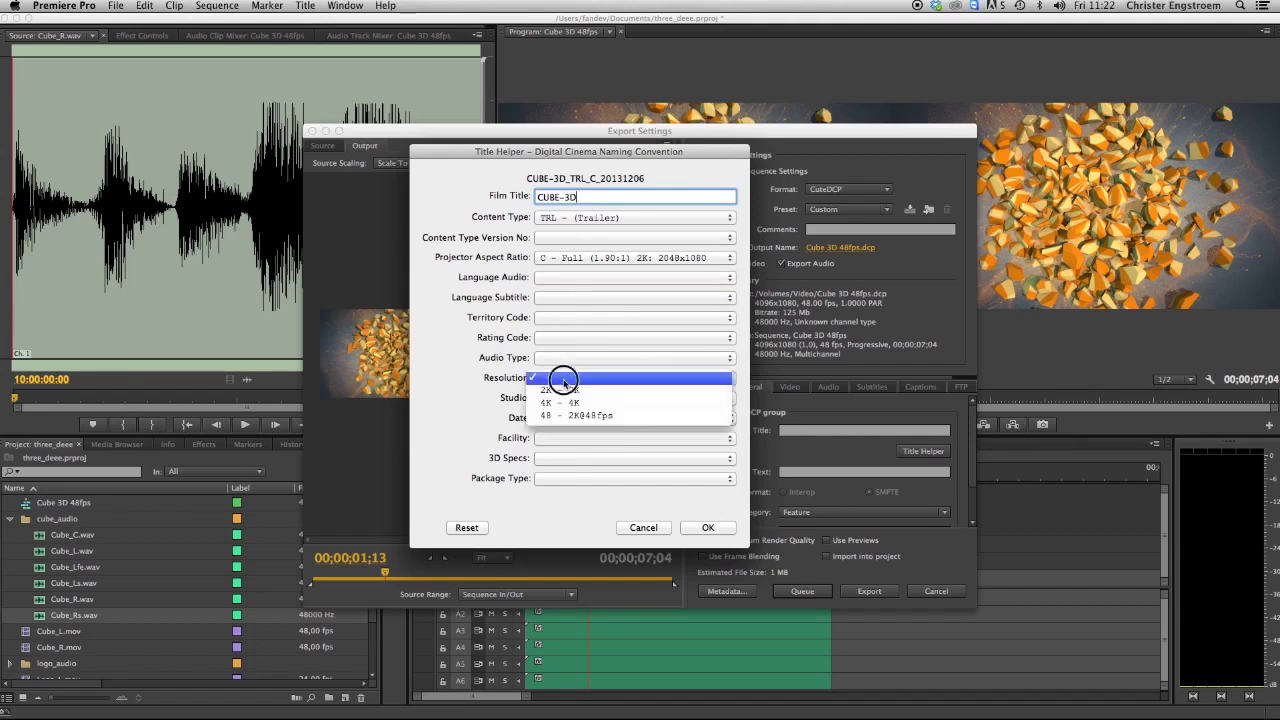
left_click(568, 392)
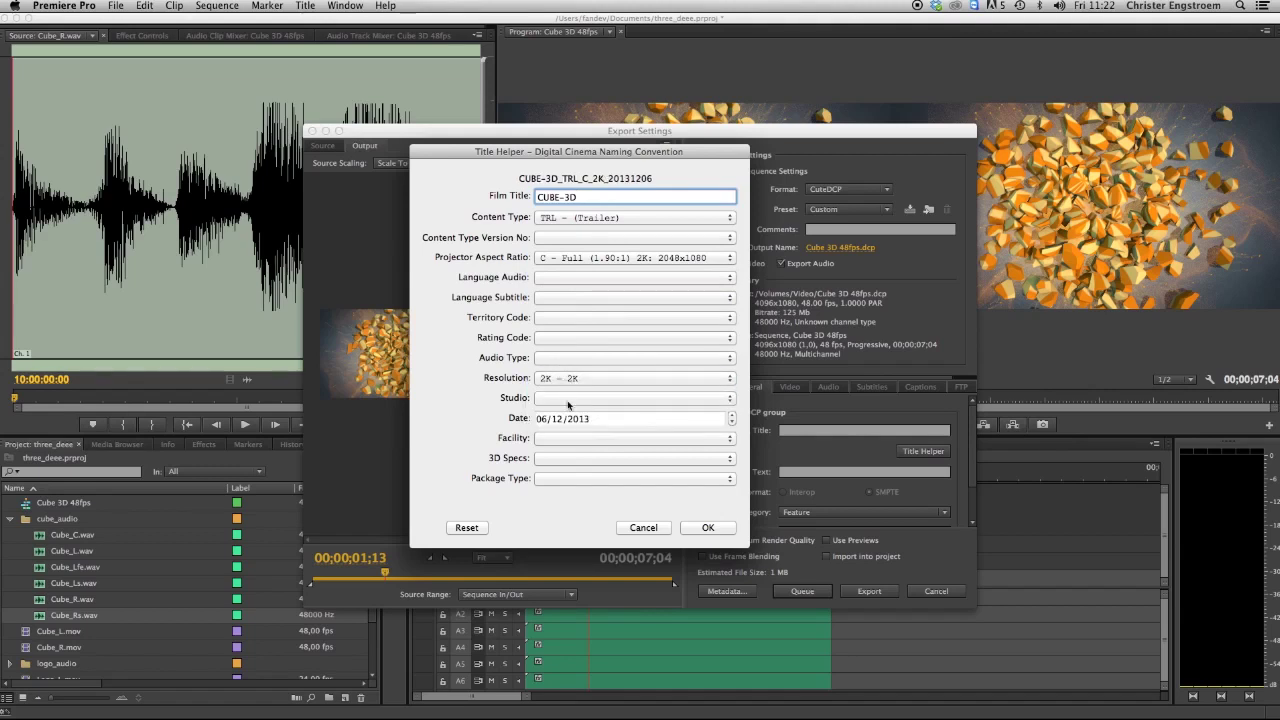
left_click(563, 360)
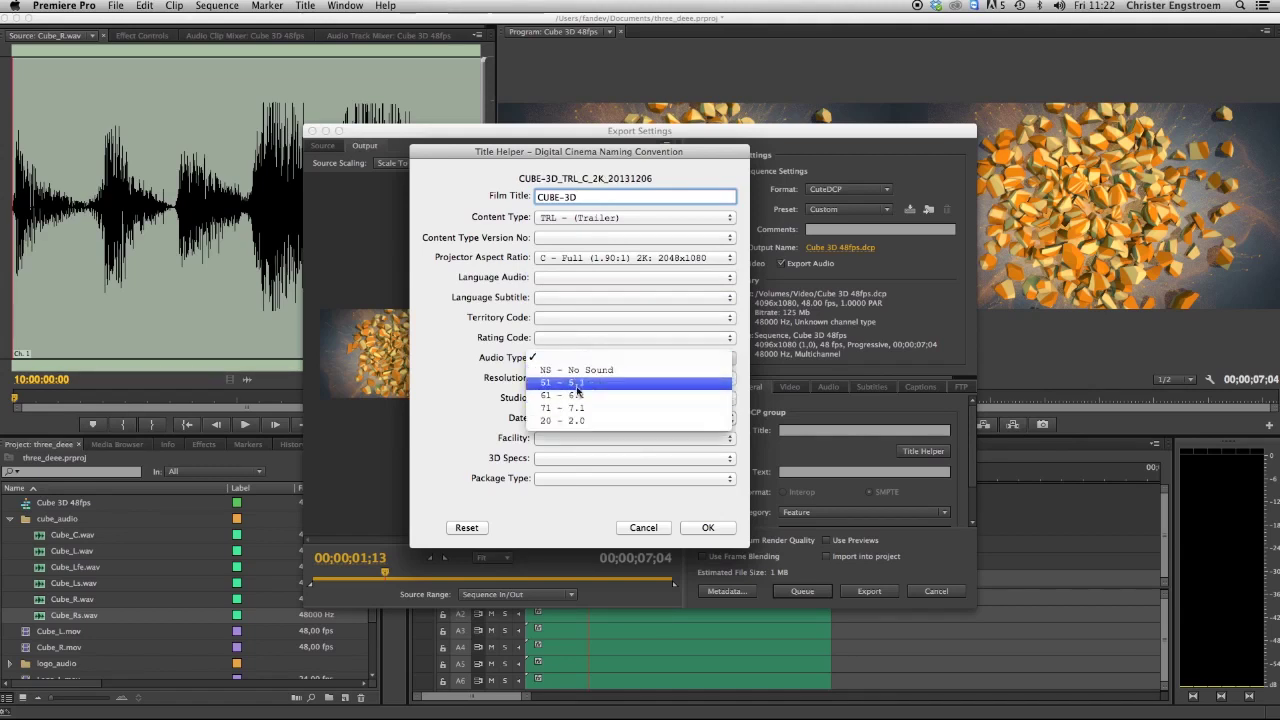
left_click(580, 478)
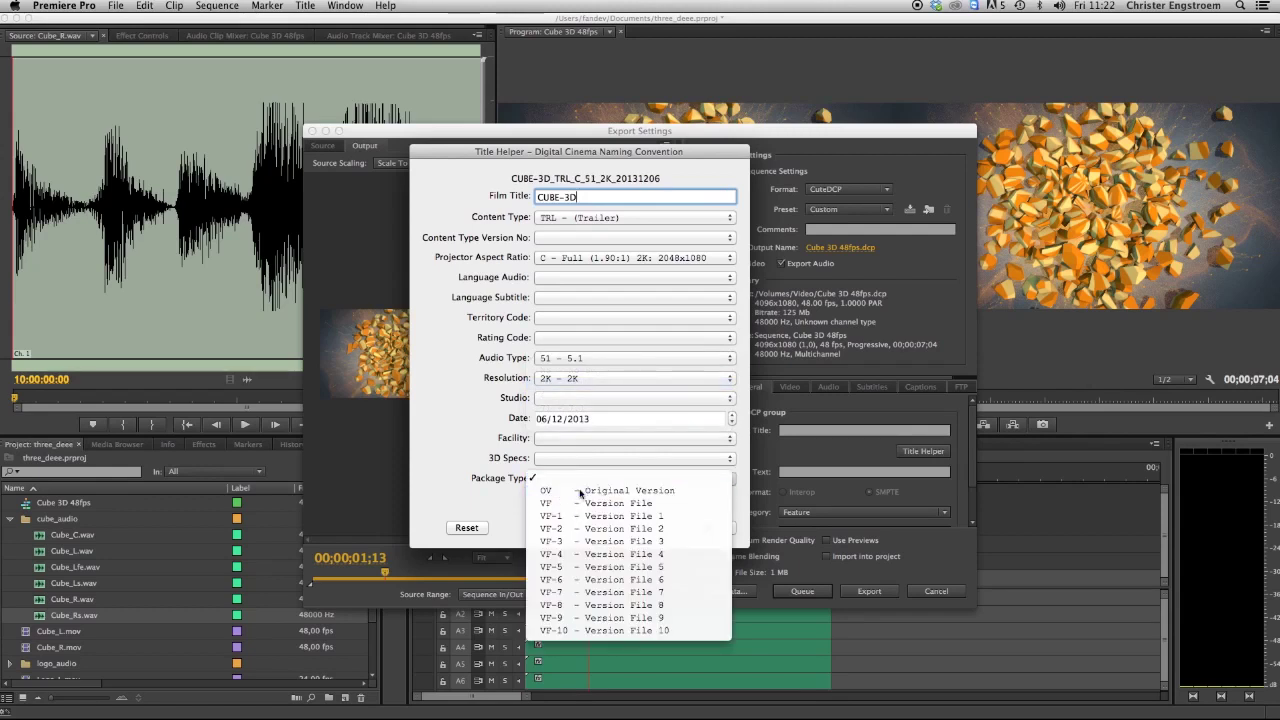
left_click(583, 488)
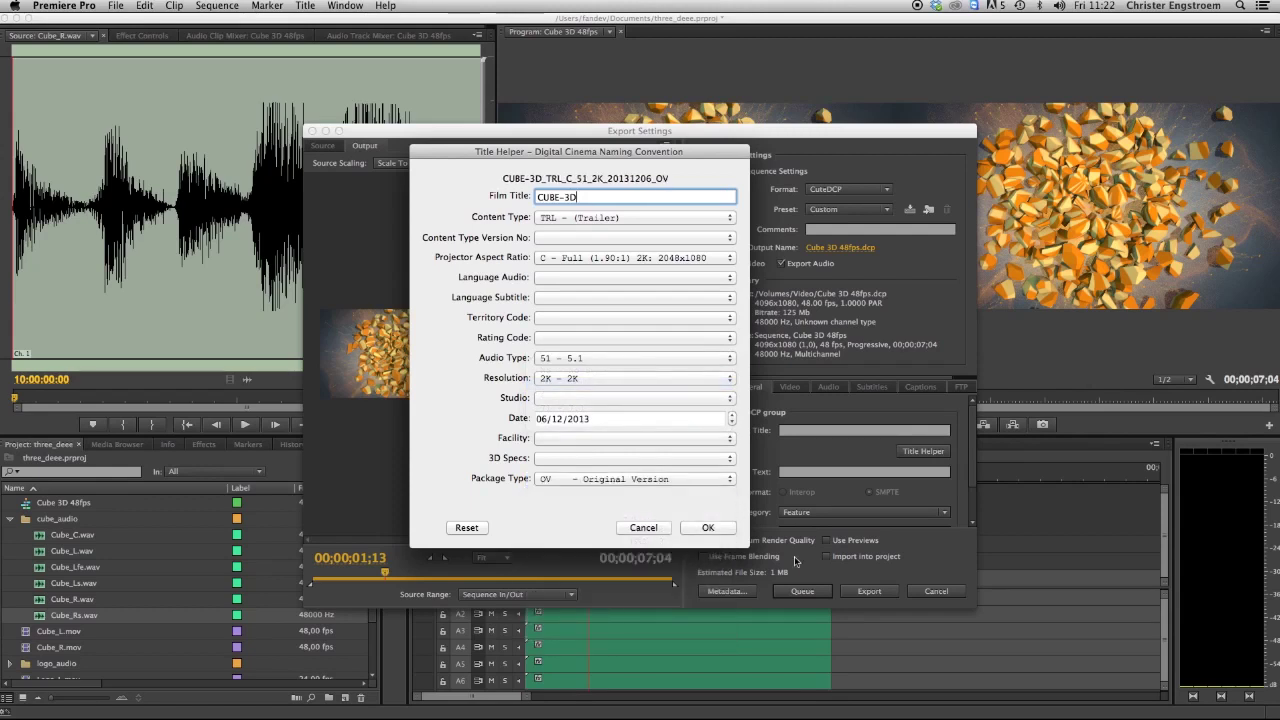
left_click(708, 528)
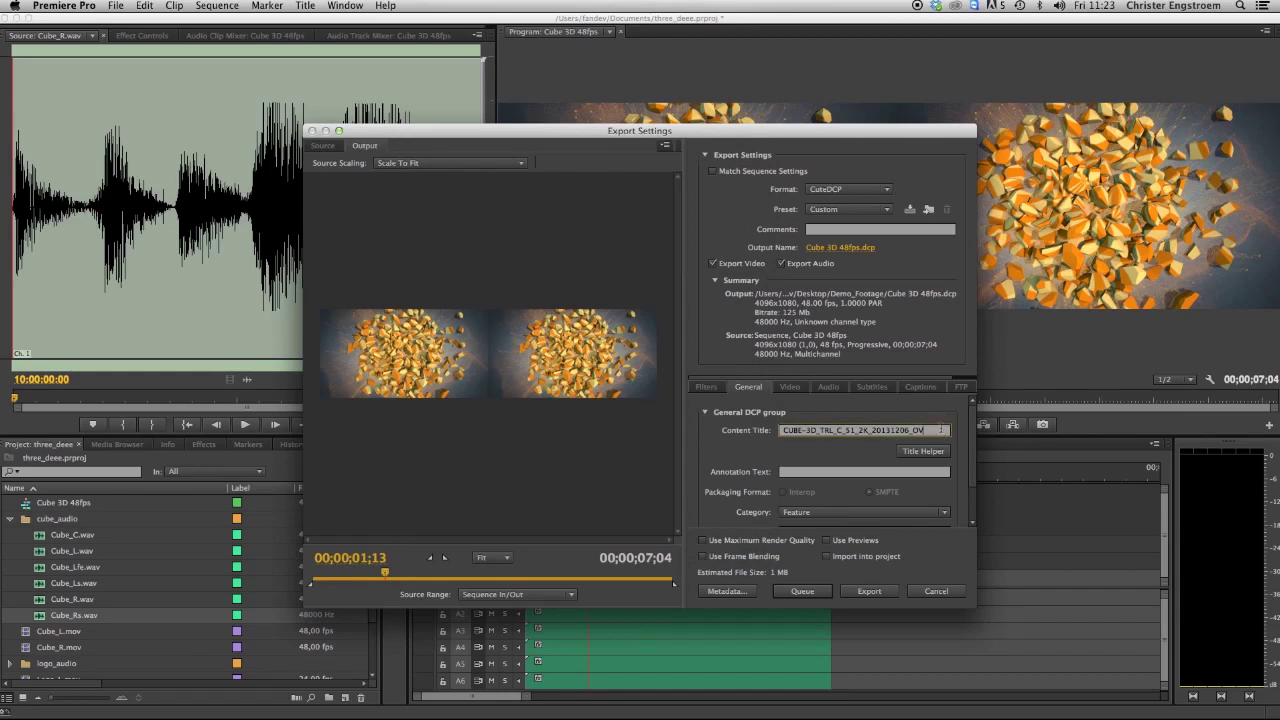
Copy the content title and save it as the output name CUBE-3D_TRL_C_51_2K_20131206_OV.dcp
left_click_drag(929, 435, 684, 429)
key("super+c")
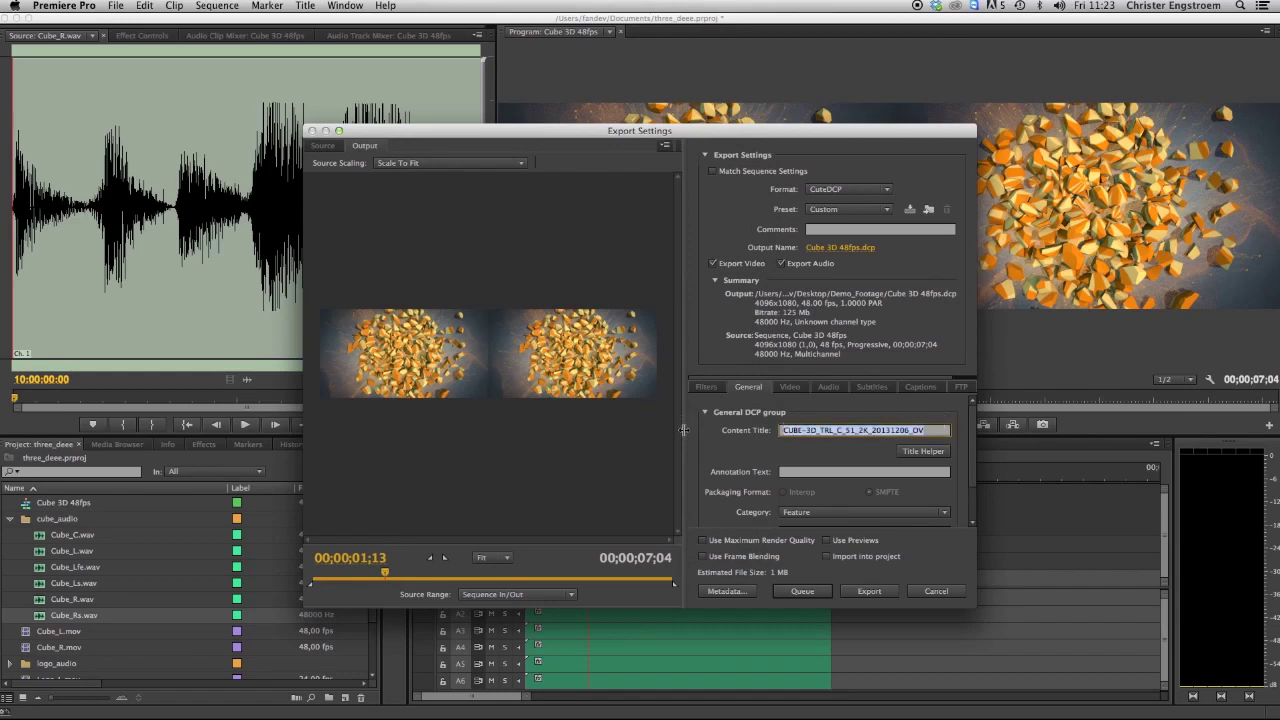
left_click(866, 248)
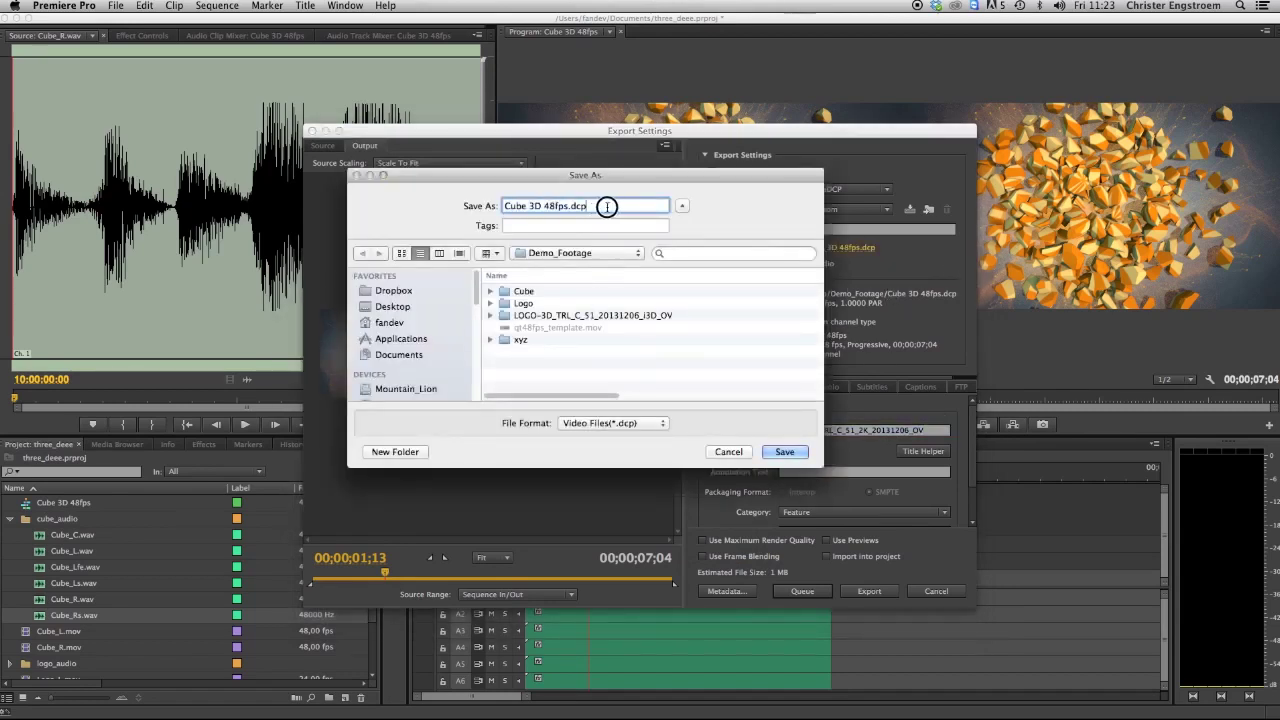
key("super+v")
left_click(786, 451)
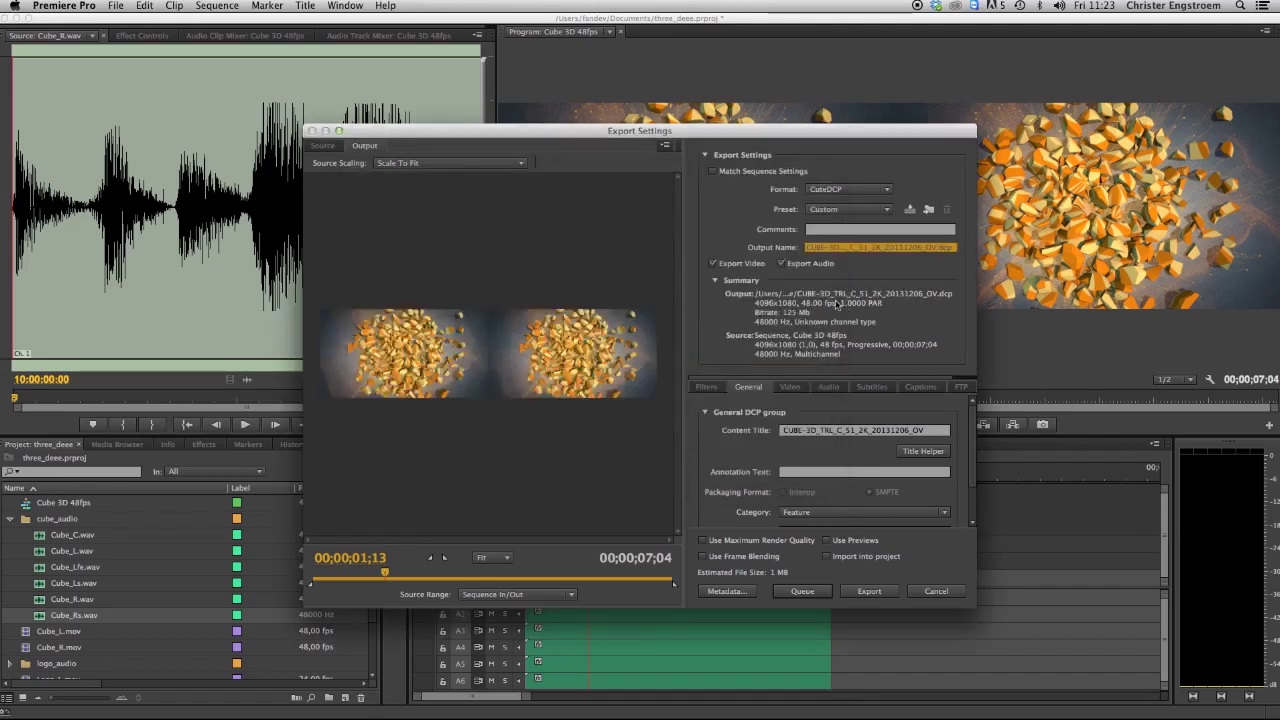
Set the DCP category to Trailer
left_click(853, 513)
left_click(840, 536)
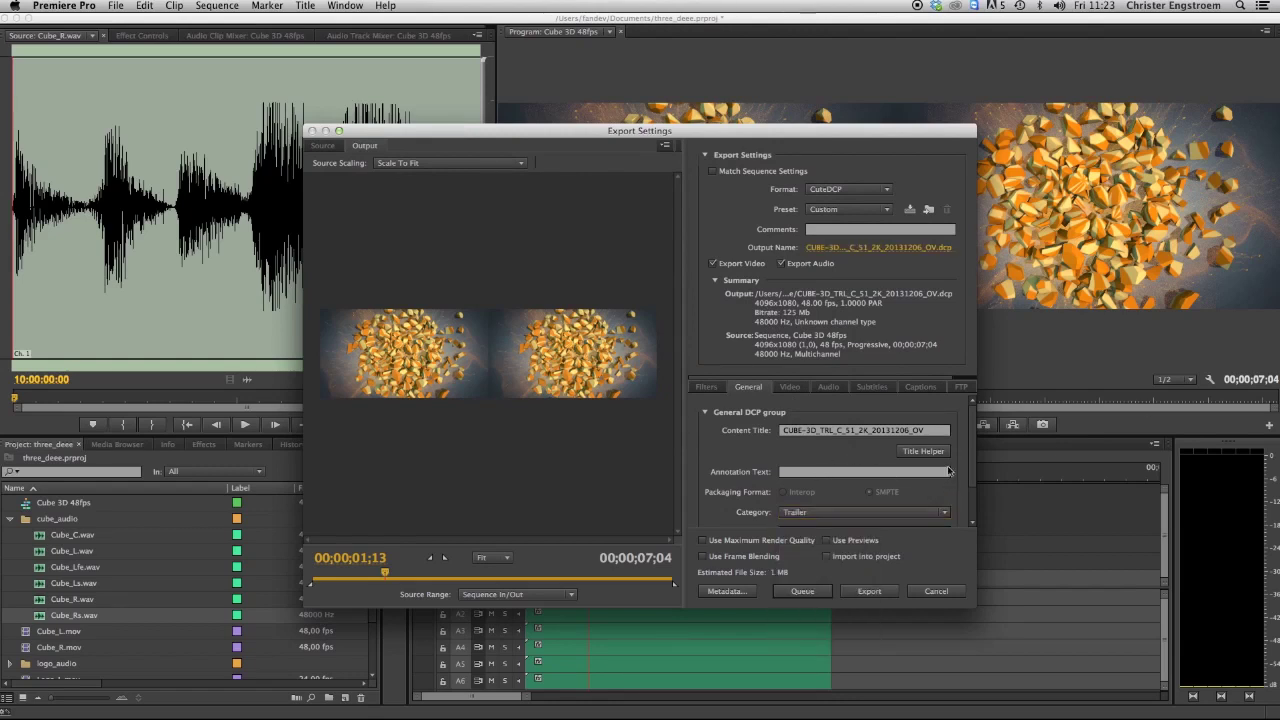
left_click(972, 452)
left_click_drag(972, 452, 973, 416)
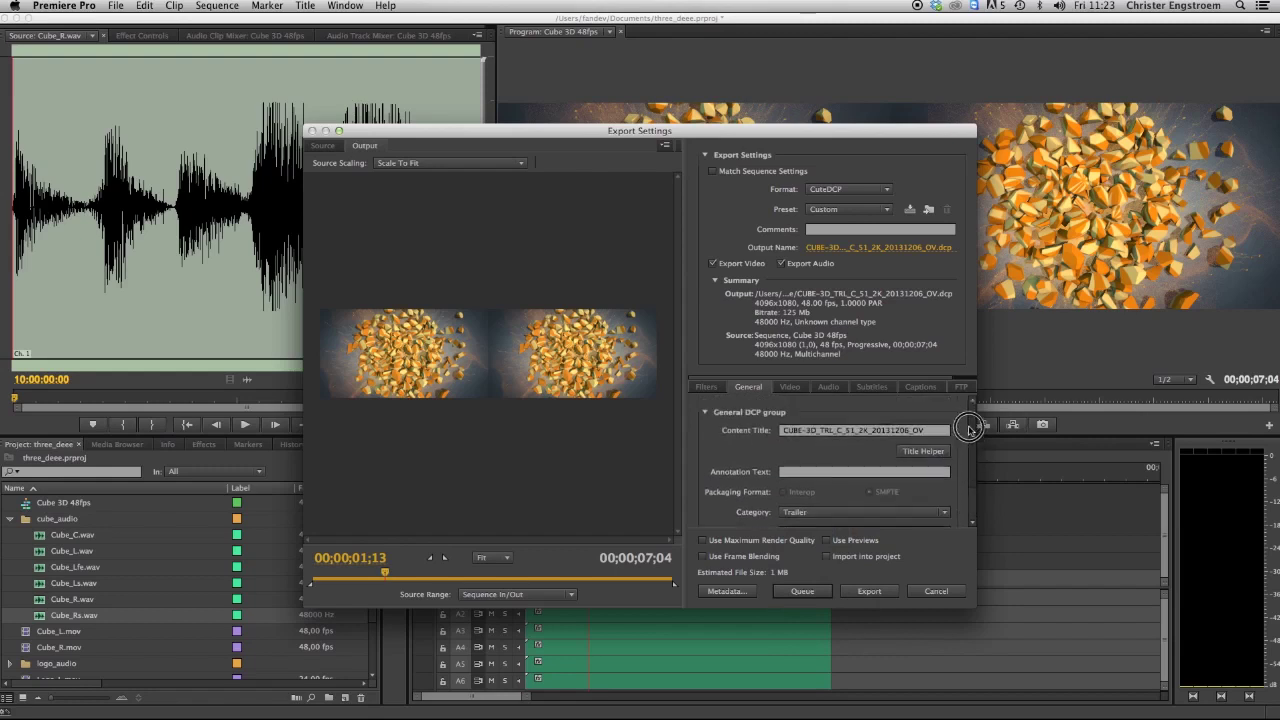
Review the Video settings and set the audio channels to 5.1
left_click(793, 396)
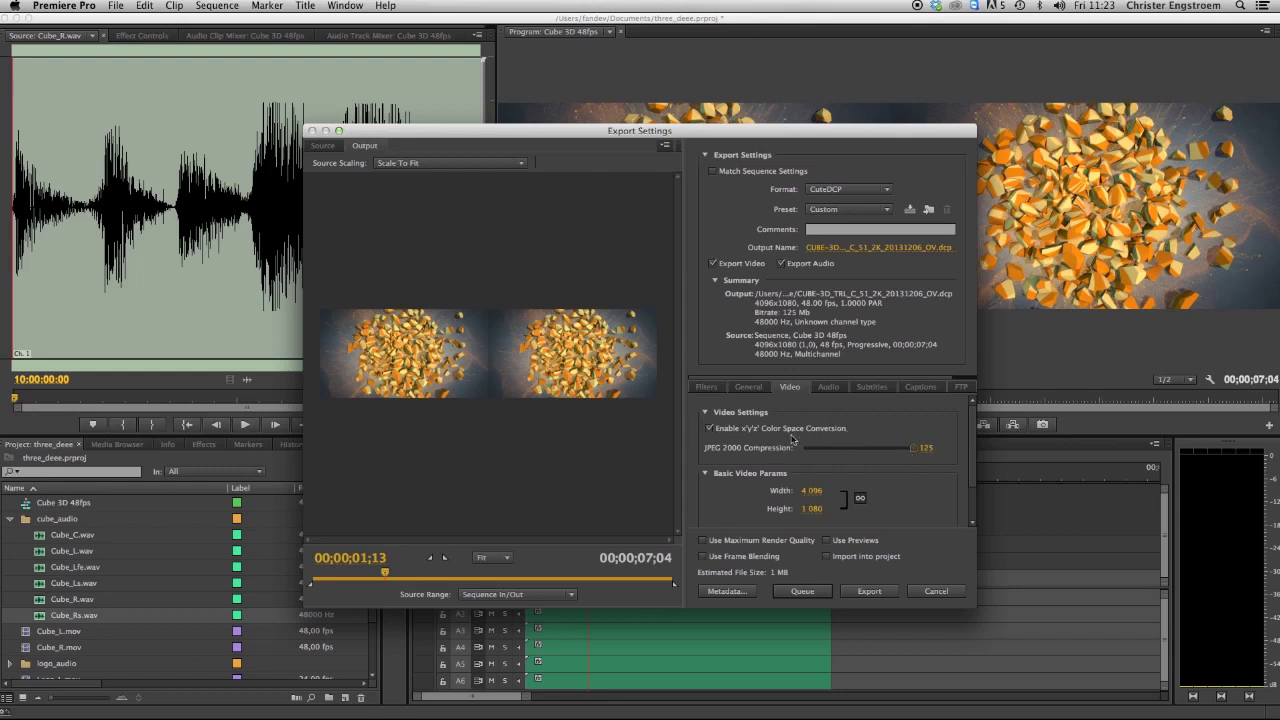
scroll(973, 441, "down", 2)
left_click(829, 388)
left_click(815, 451)
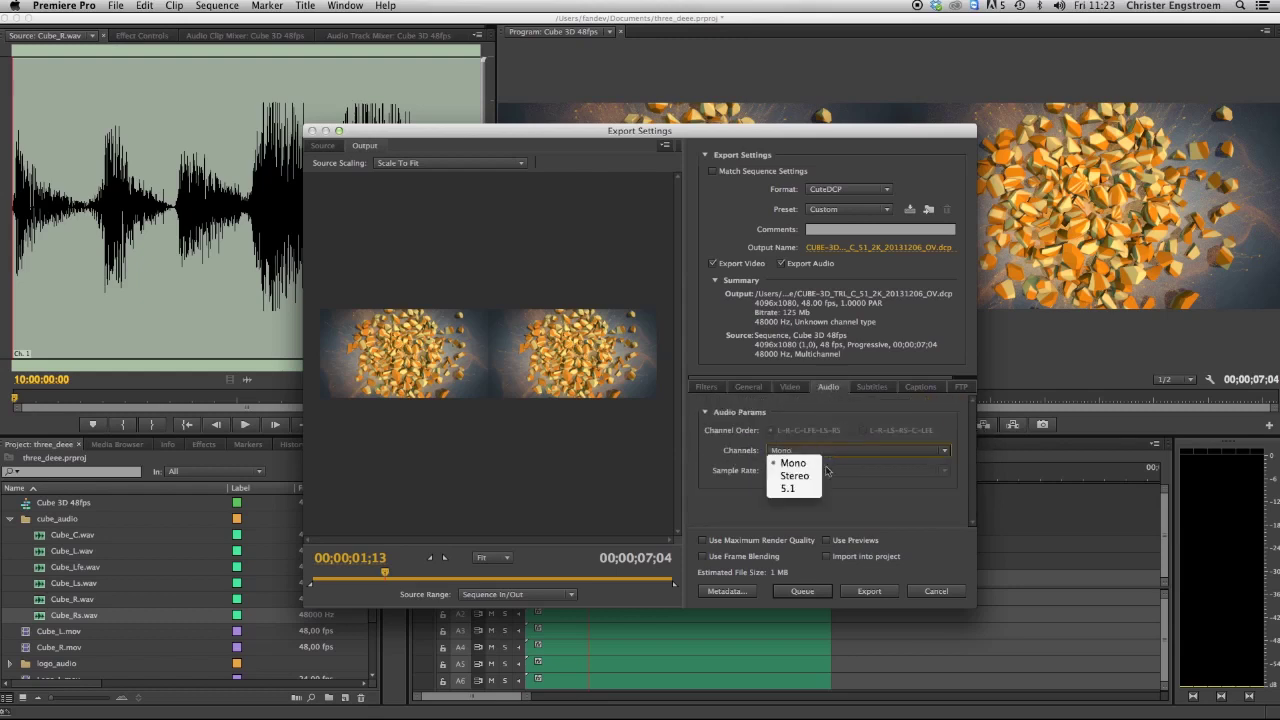
left_click(815, 489)
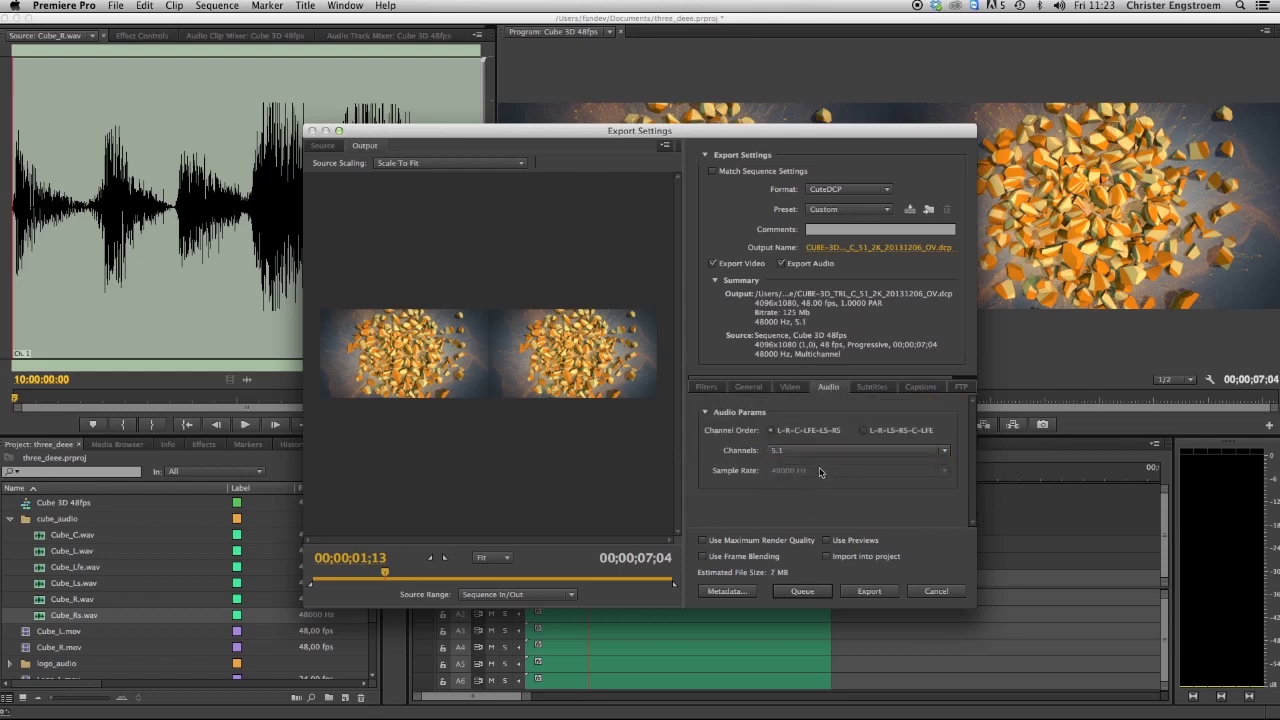
left_click(872, 388)
left_click(790, 387)
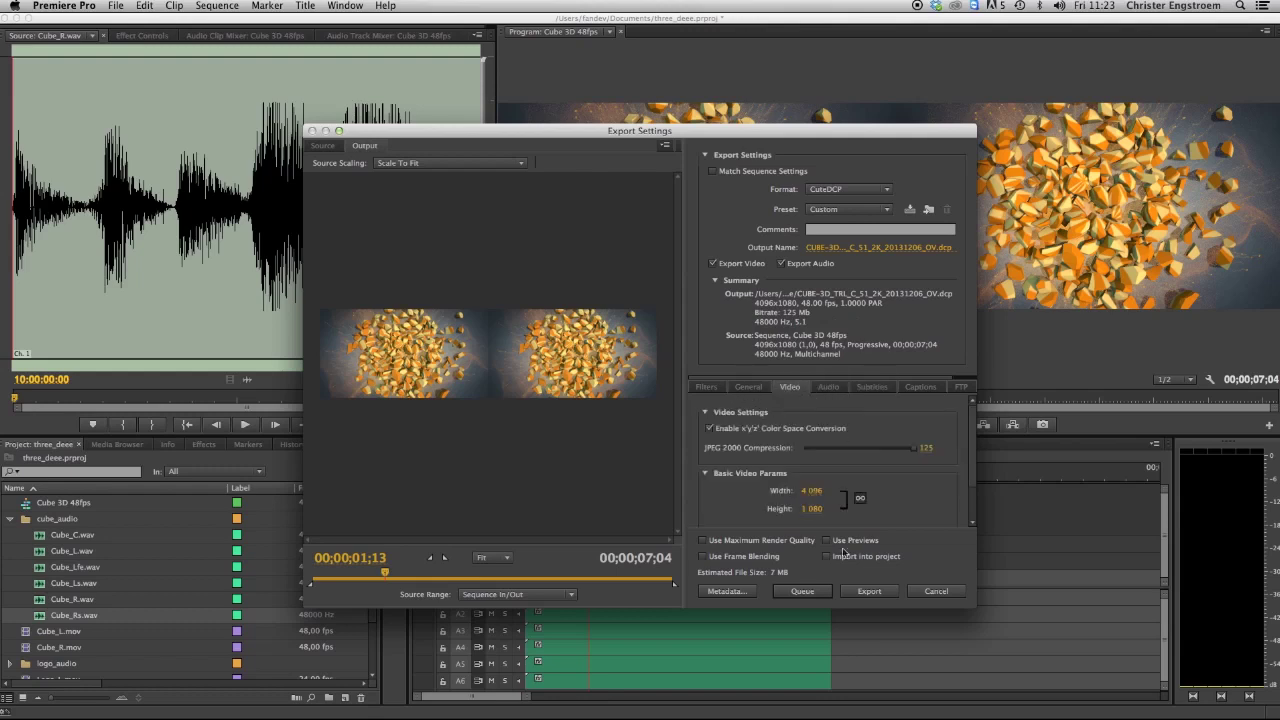